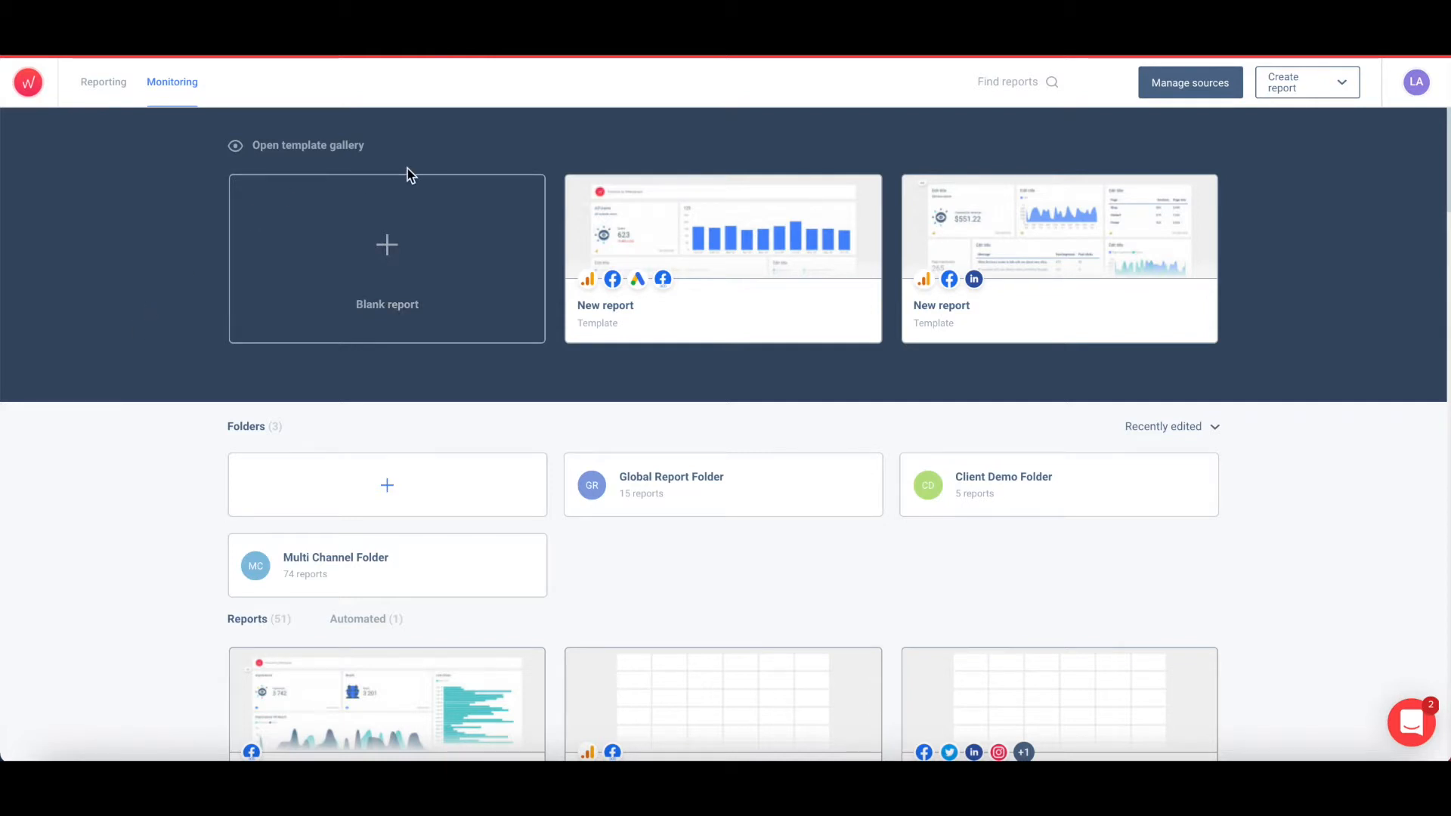
# Browse the template gallery and search 'social' to show Social Media Report and Social traffic overview.
pyautogui.click(344, 150)
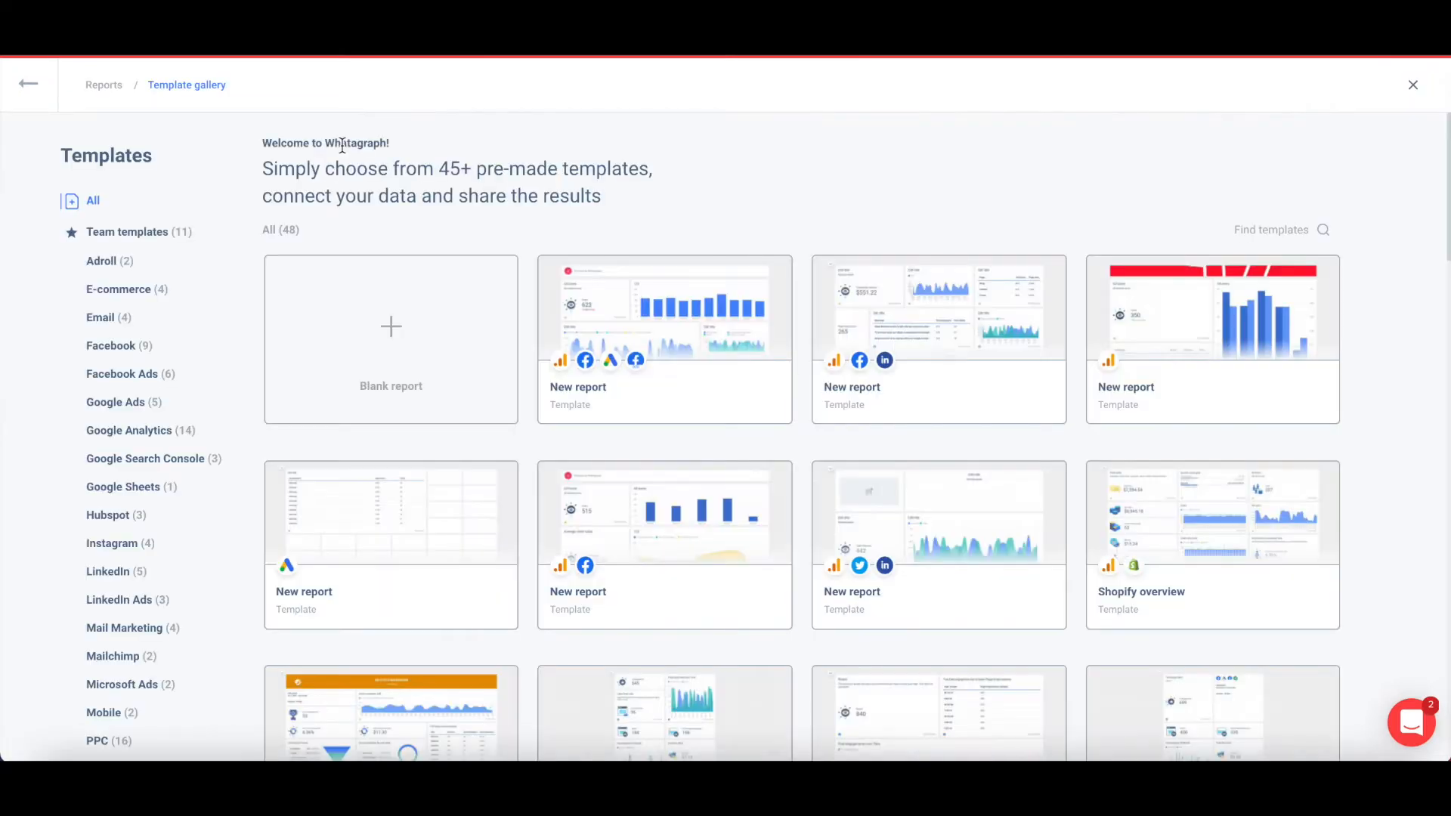
pyautogui.scroll(-1, 343, 145)
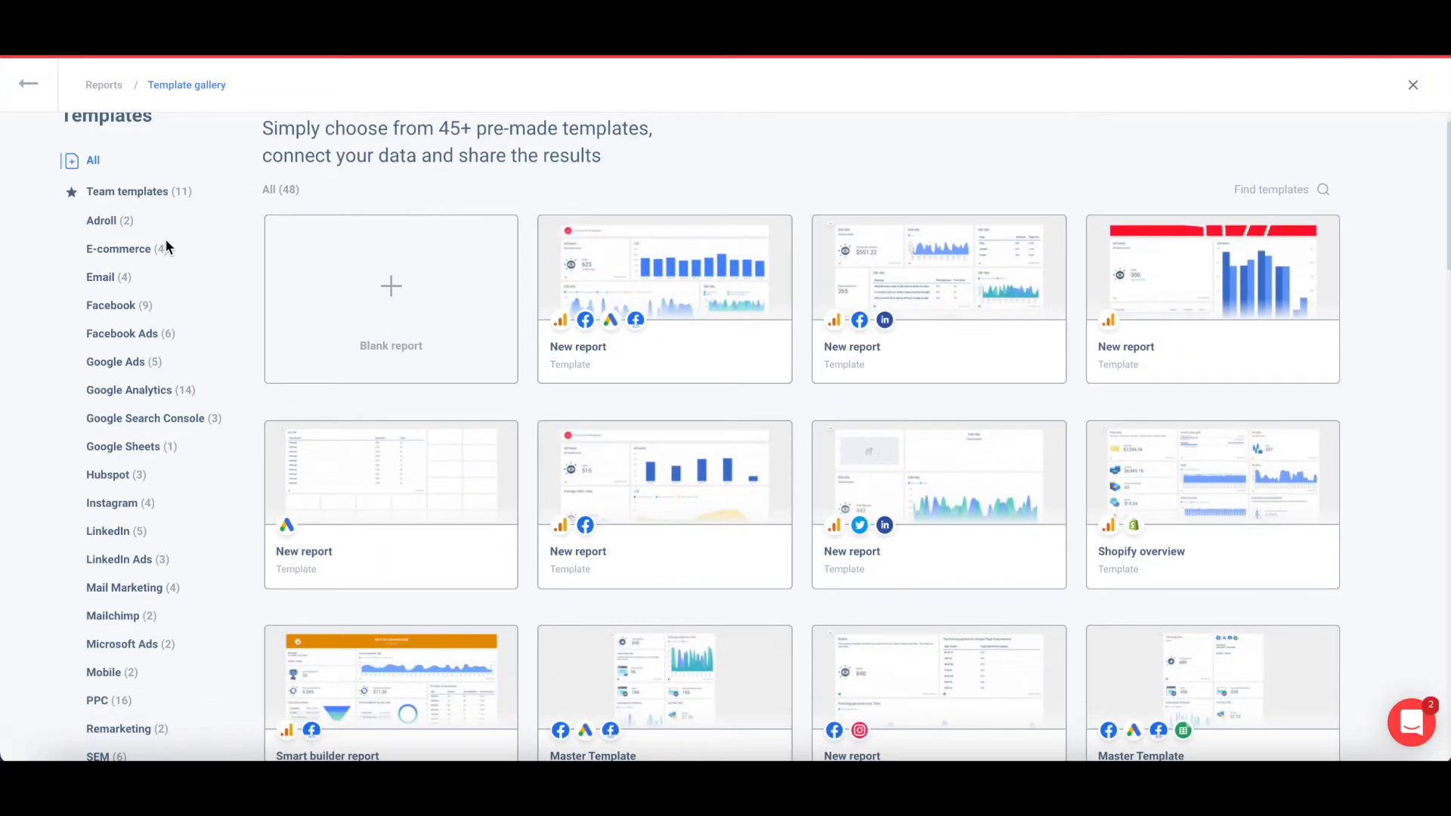
pyautogui.scroll(-3, 166, 248)
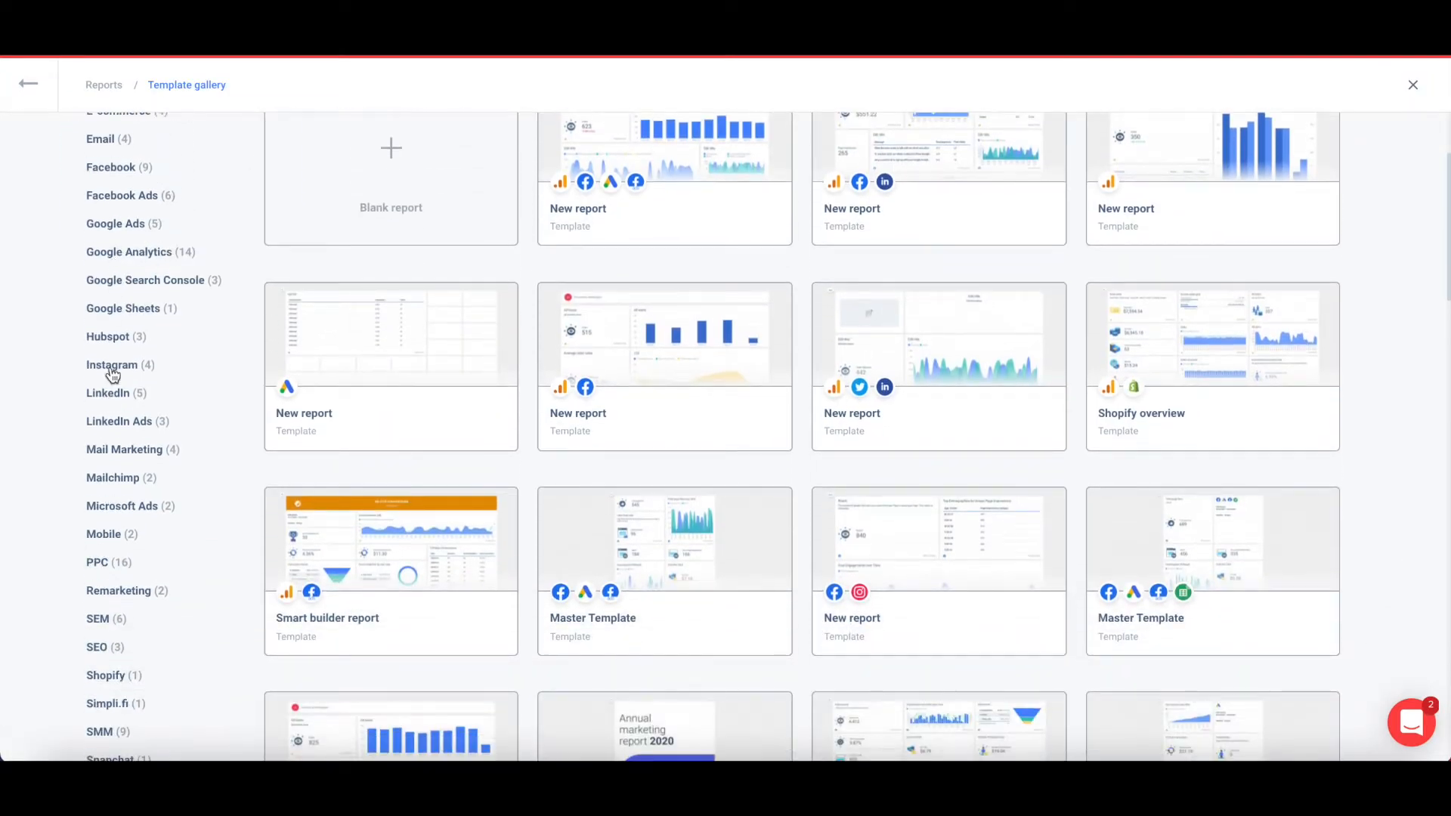
pyautogui.scroll(4, 112, 374)
pyautogui.click(1296, 182)
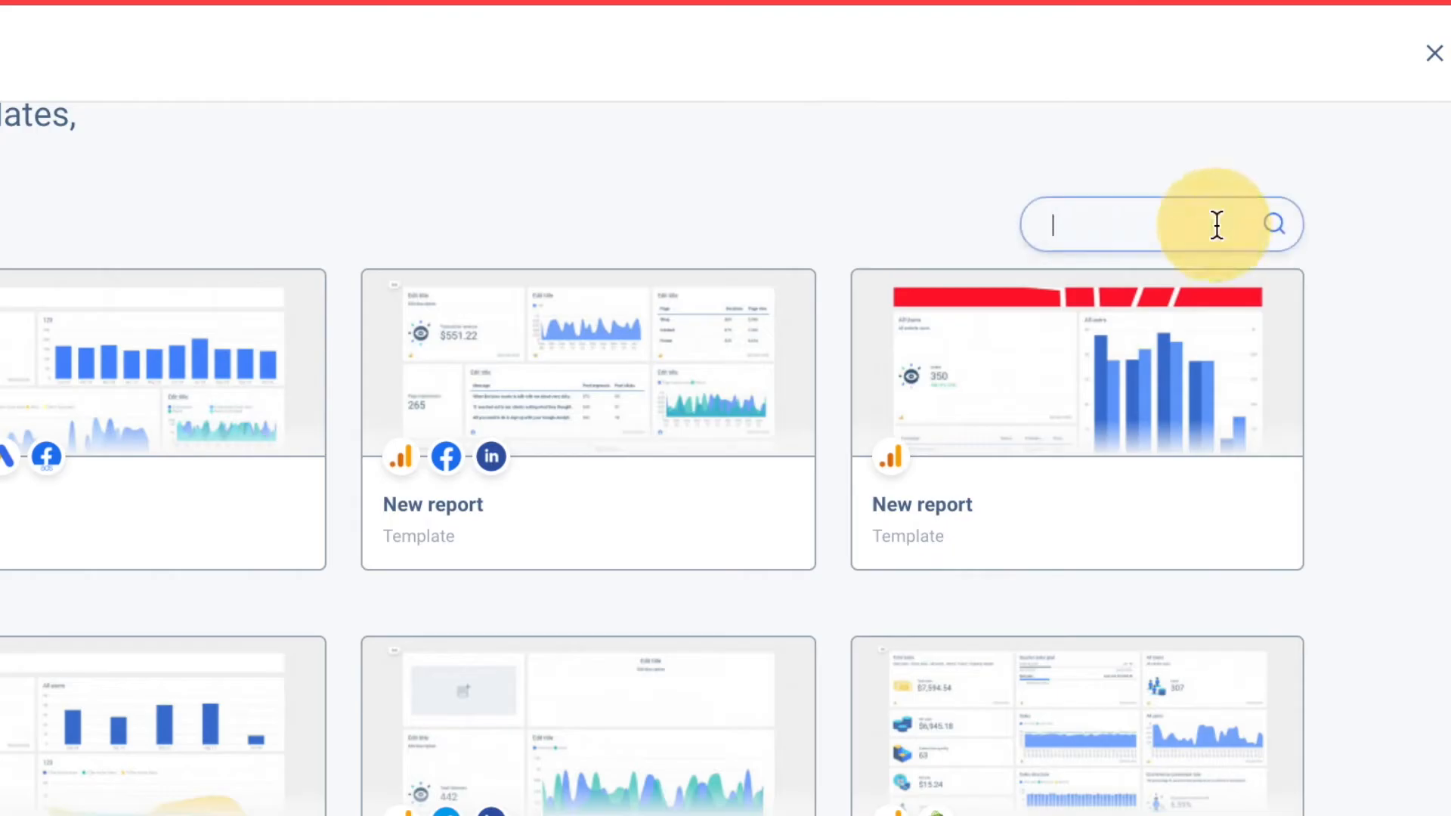
pyautogui.write('soci')
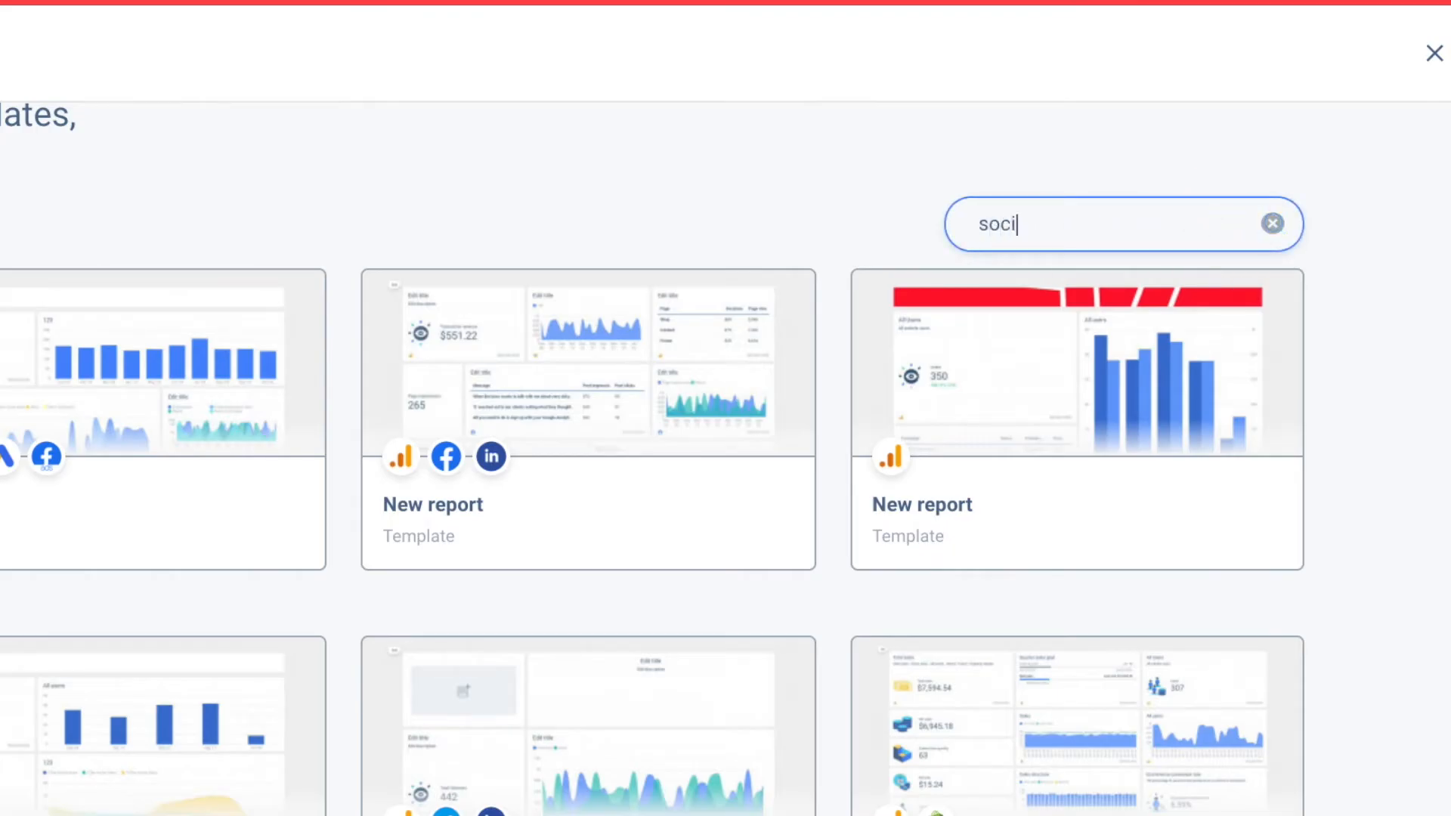
pyautogui.write('al')
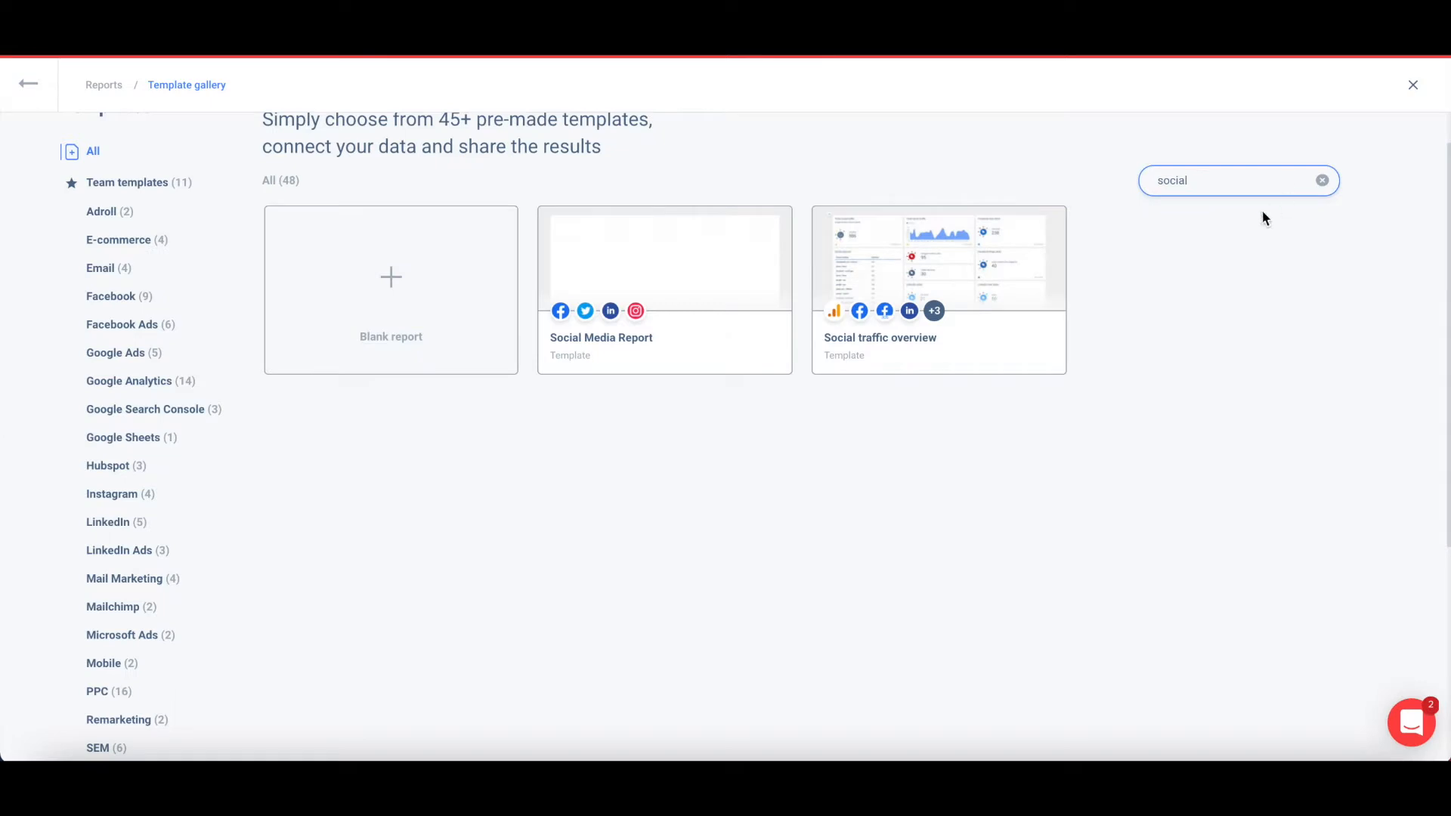
pyautogui.moveTo(751, 240)
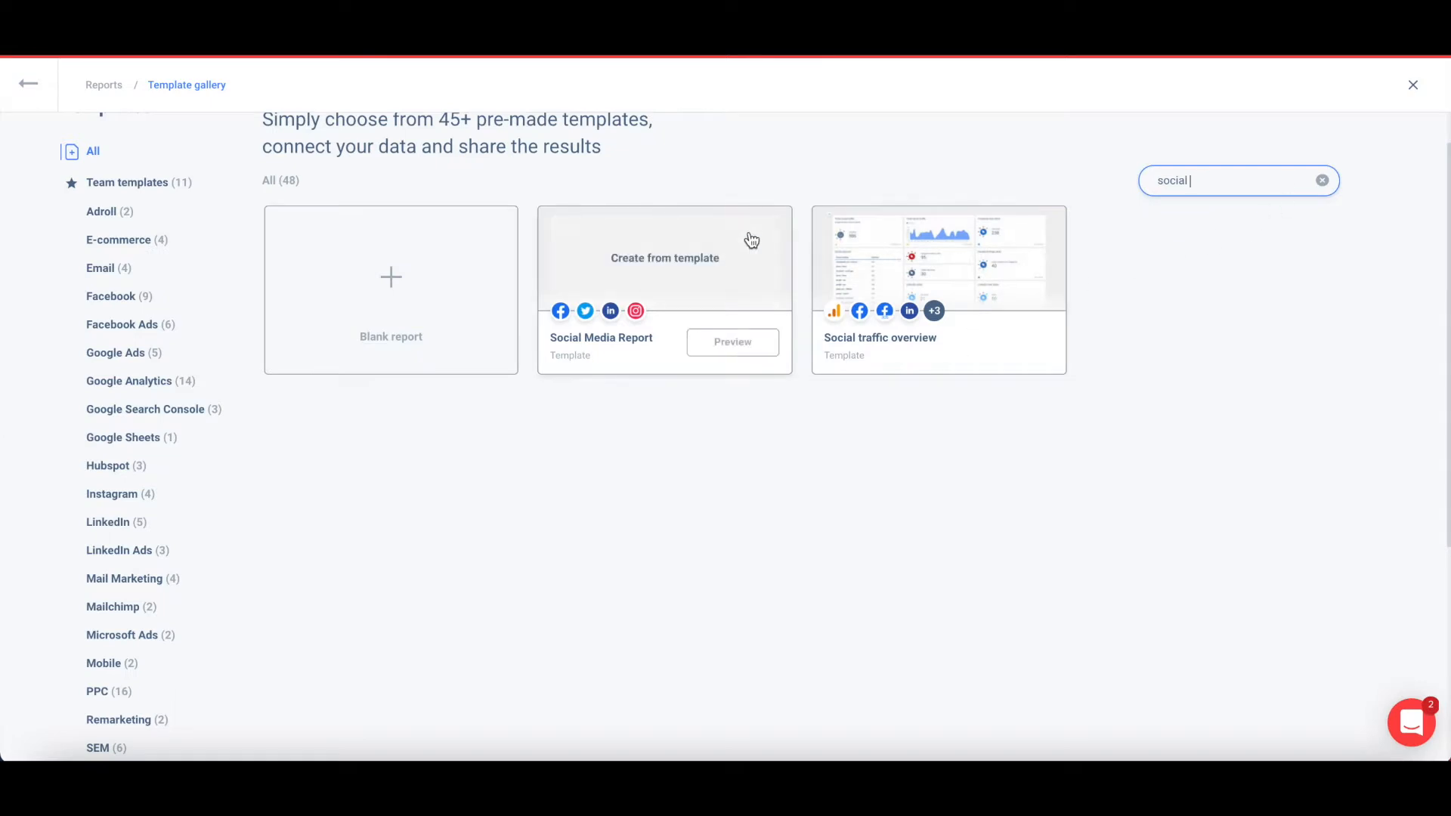
# Create a report from the Social Media Report template and scroll through its sample pages.
pyautogui.click(702, 255)
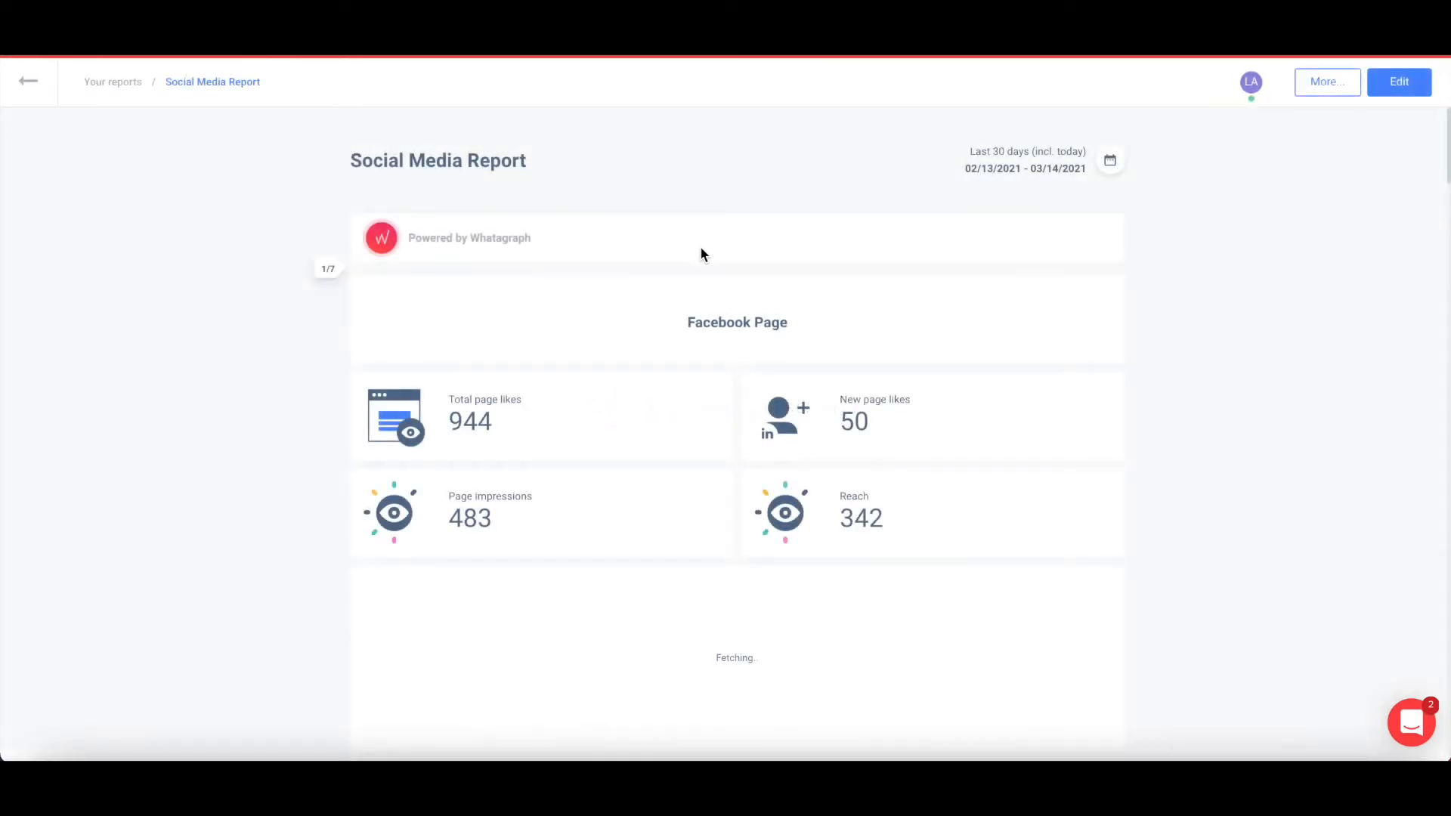
pyautogui.scroll(-2, 721, 376)
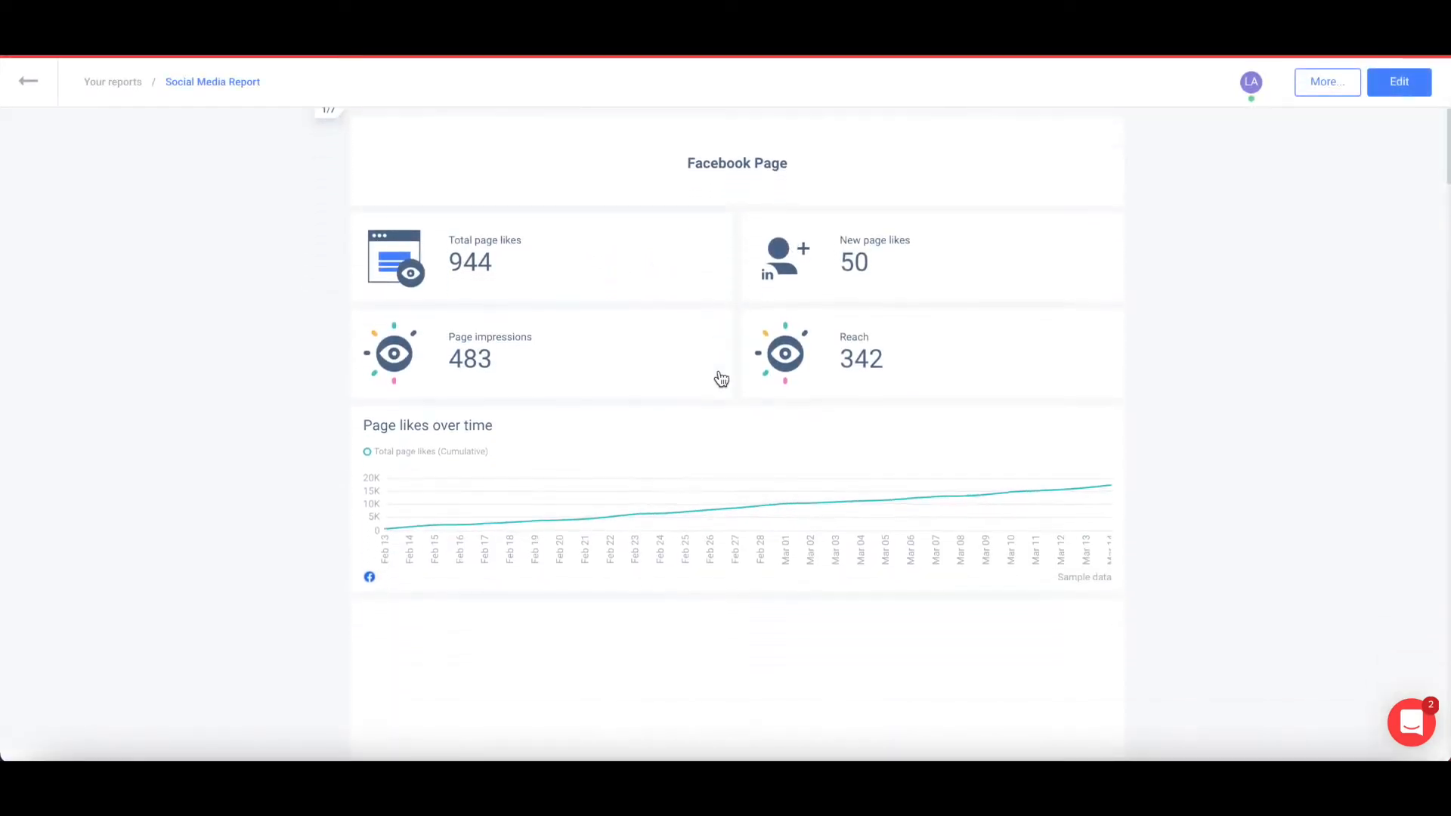
pyautogui.scroll(-3, 720, 378)
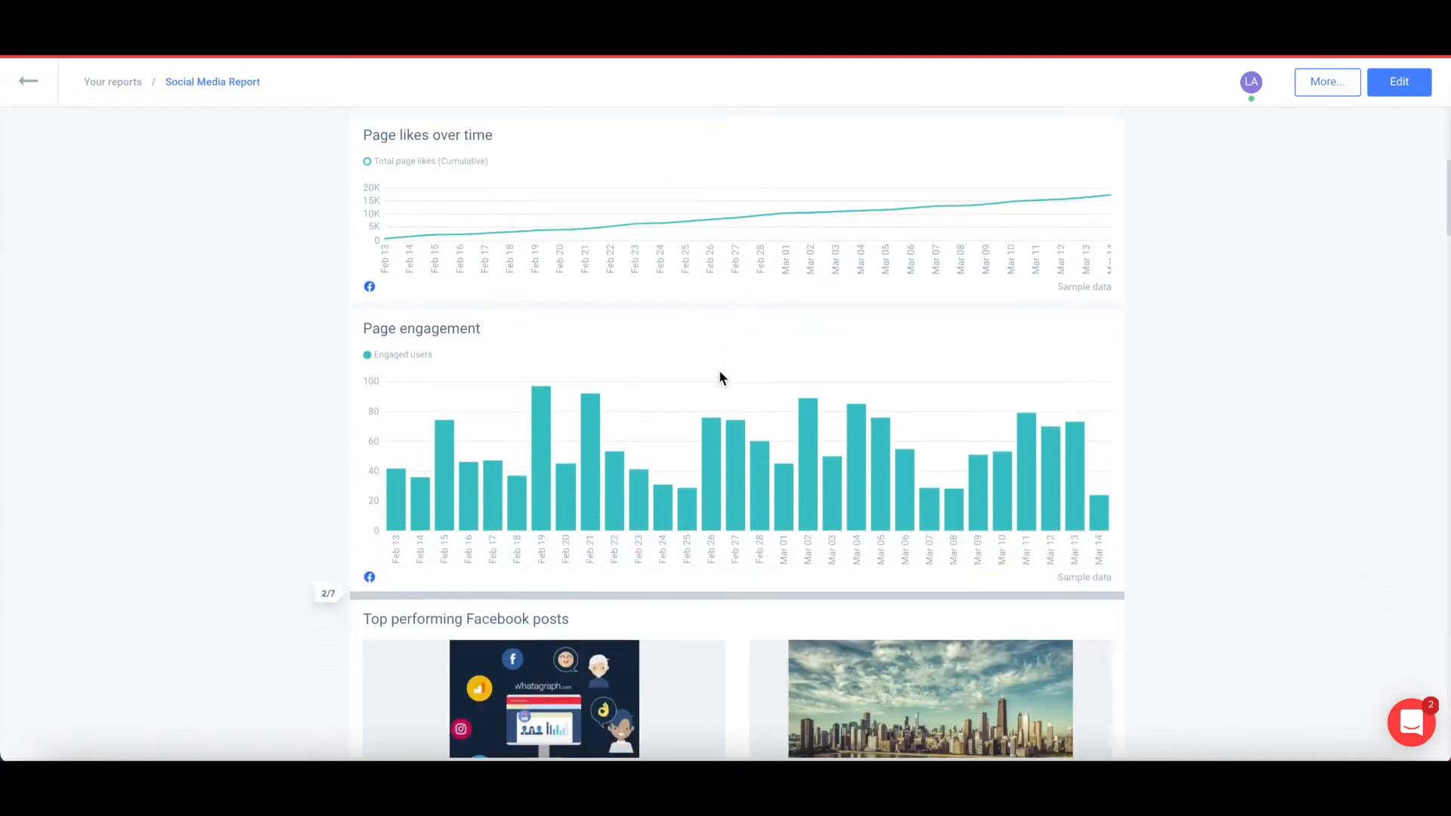
pyautogui.scroll(-5, 719, 372)
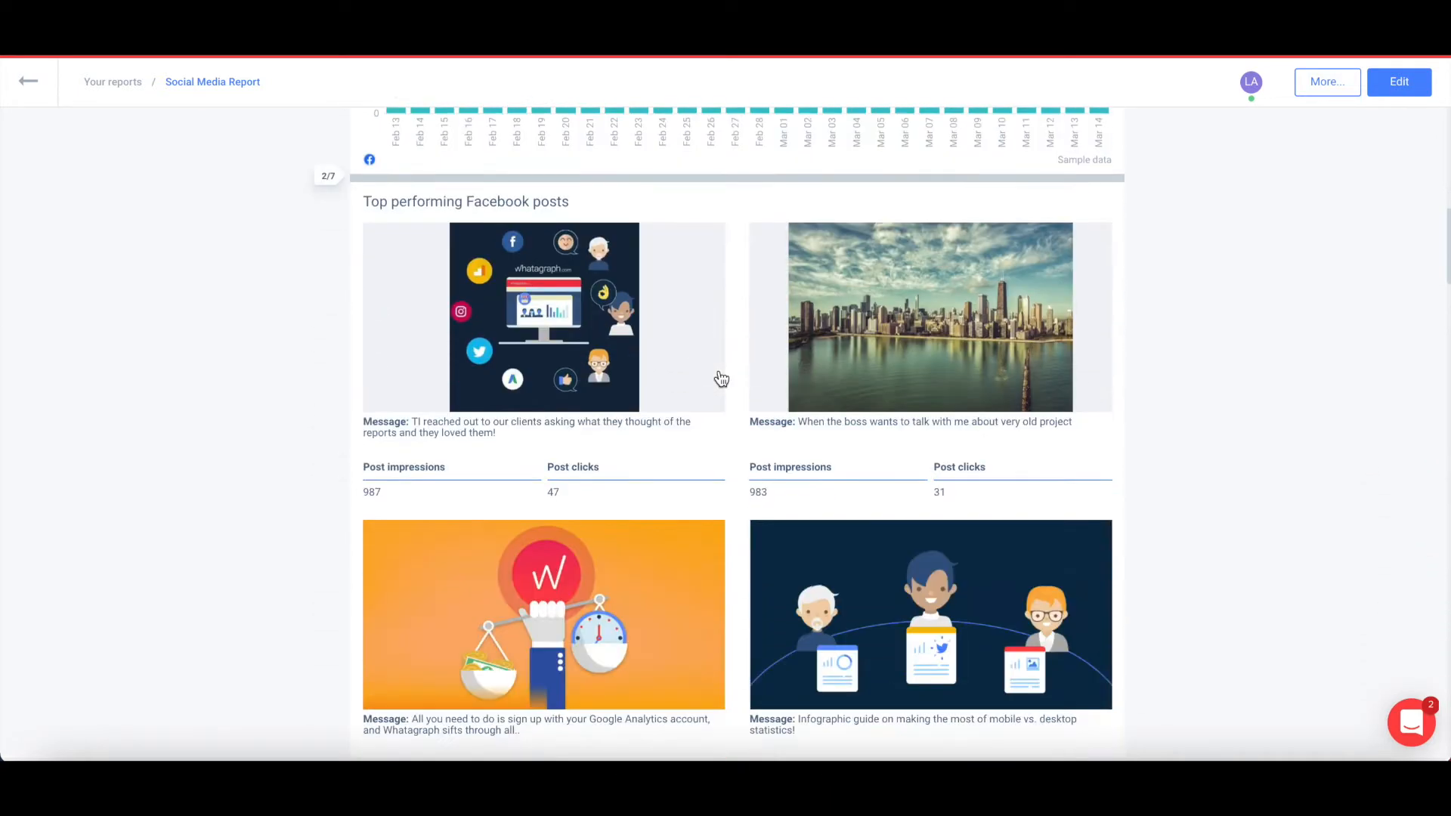
pyautogui.scroll(-4, 722, 378)
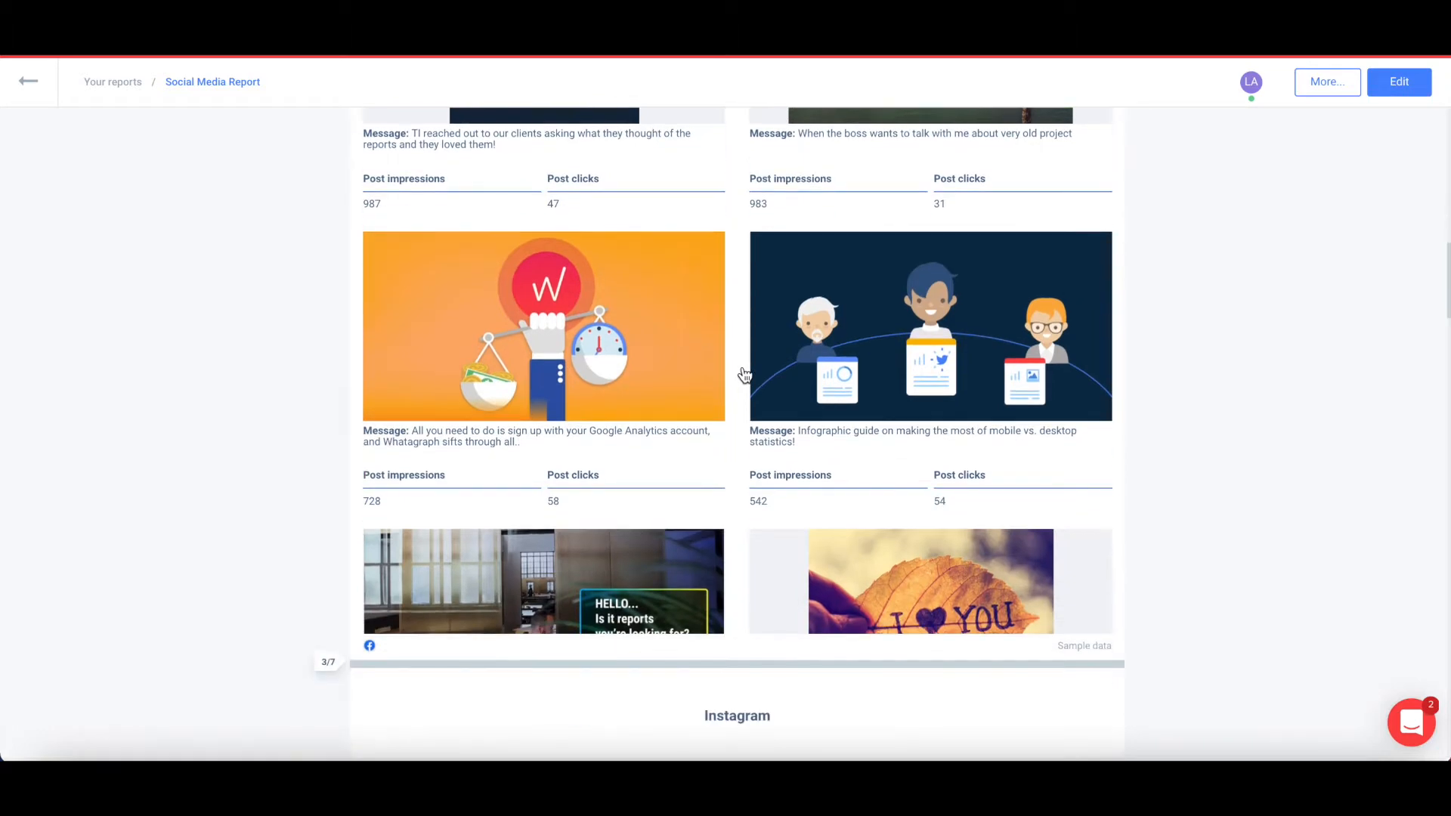
pyautogui.scroll(-8, 745, 374)
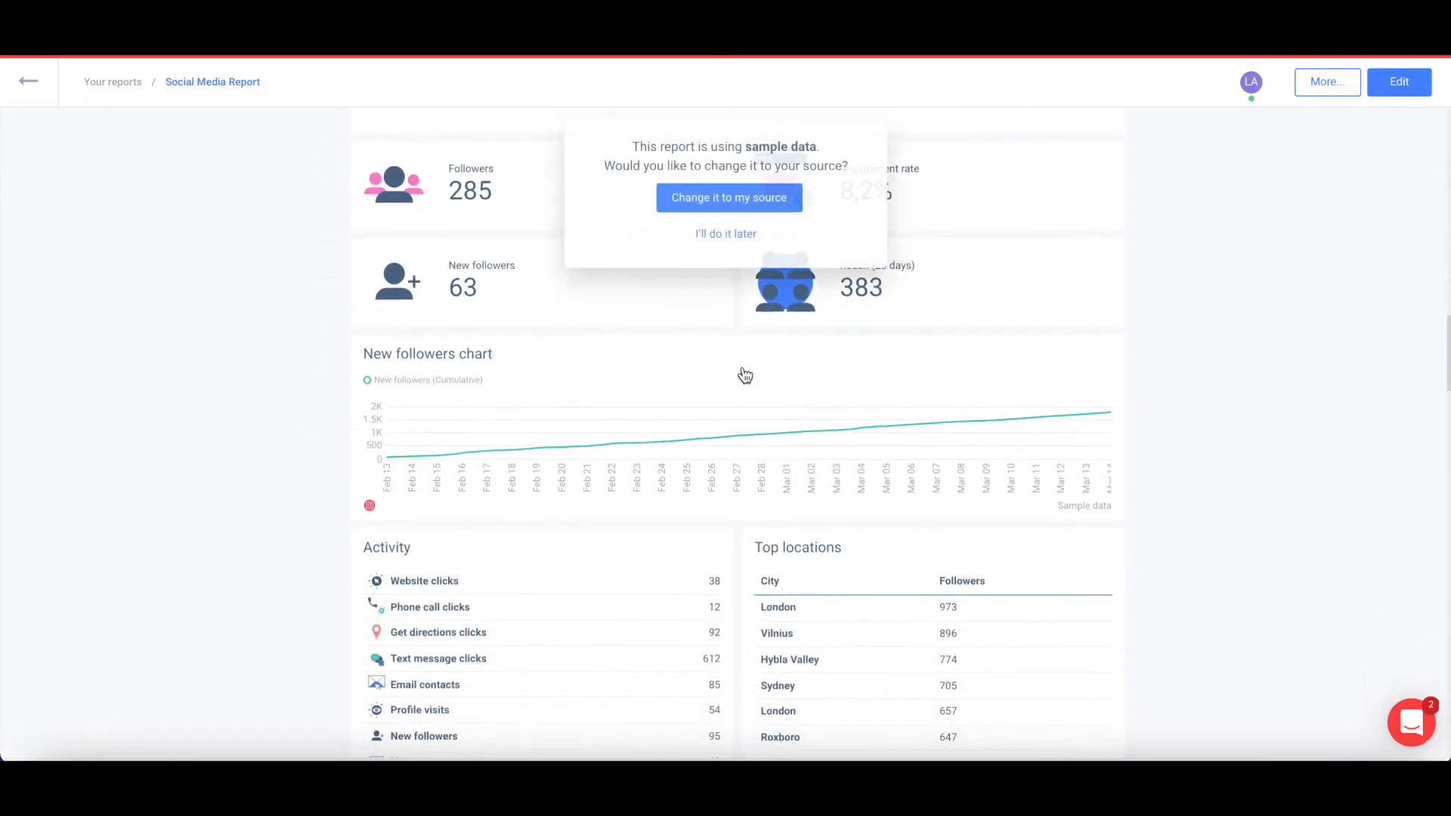
# Postpone connecting data with 'I'll do it later' and return to the reports home.
pyautogui.click(741, 235)
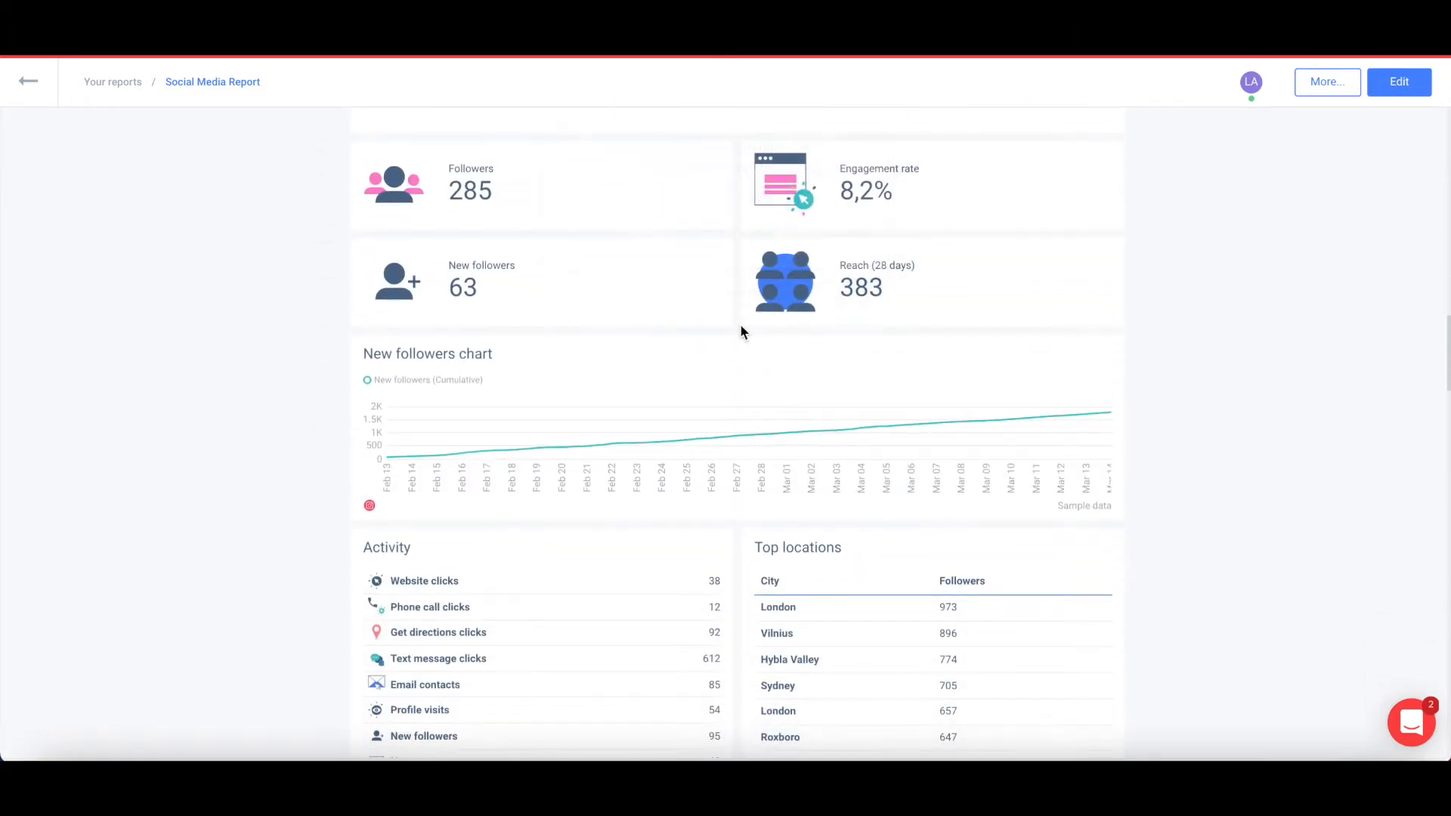
pyautogui.scroll(-15, 741, 328)
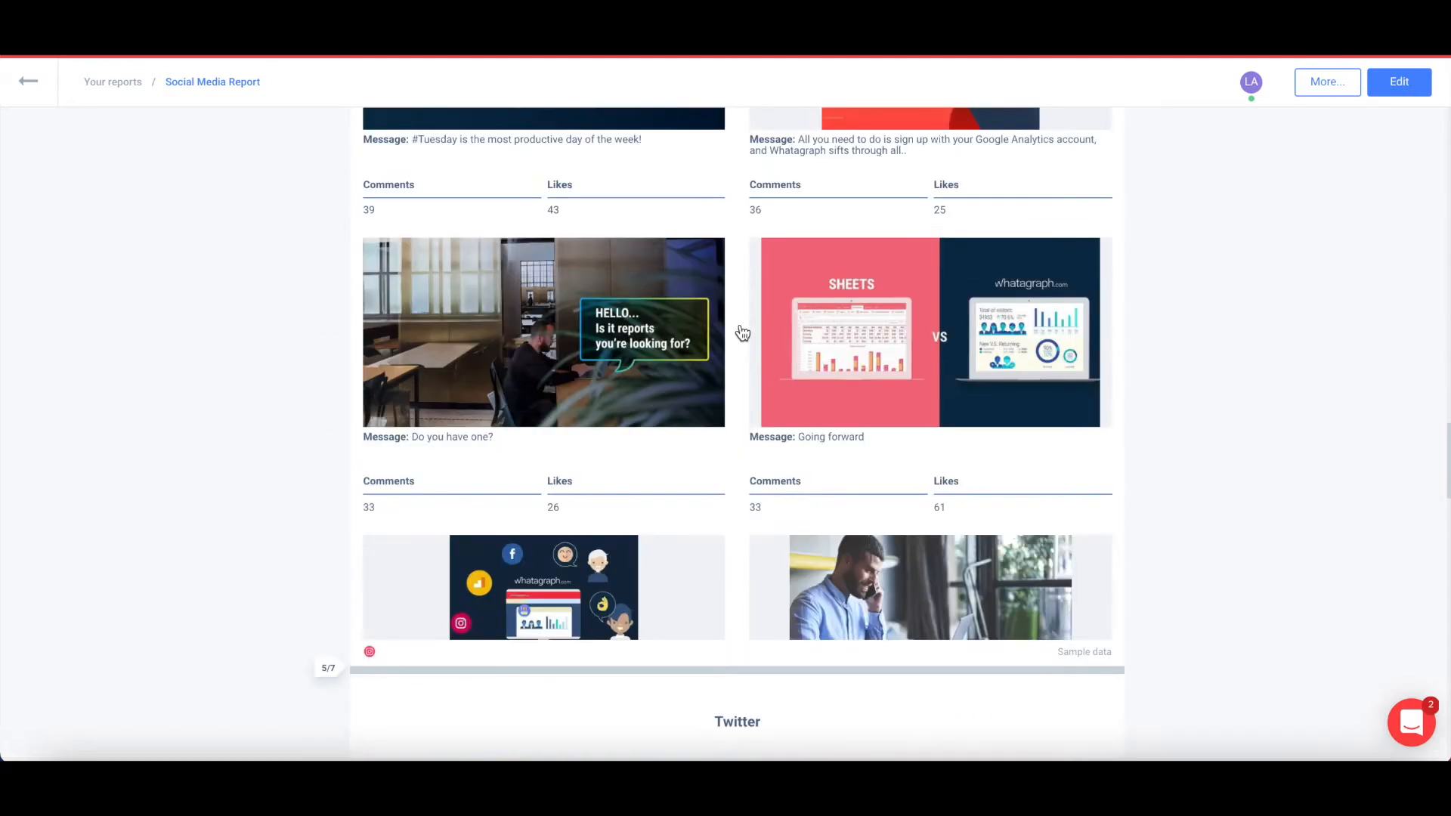
pyautogui.scroll(-2, 741, 326)
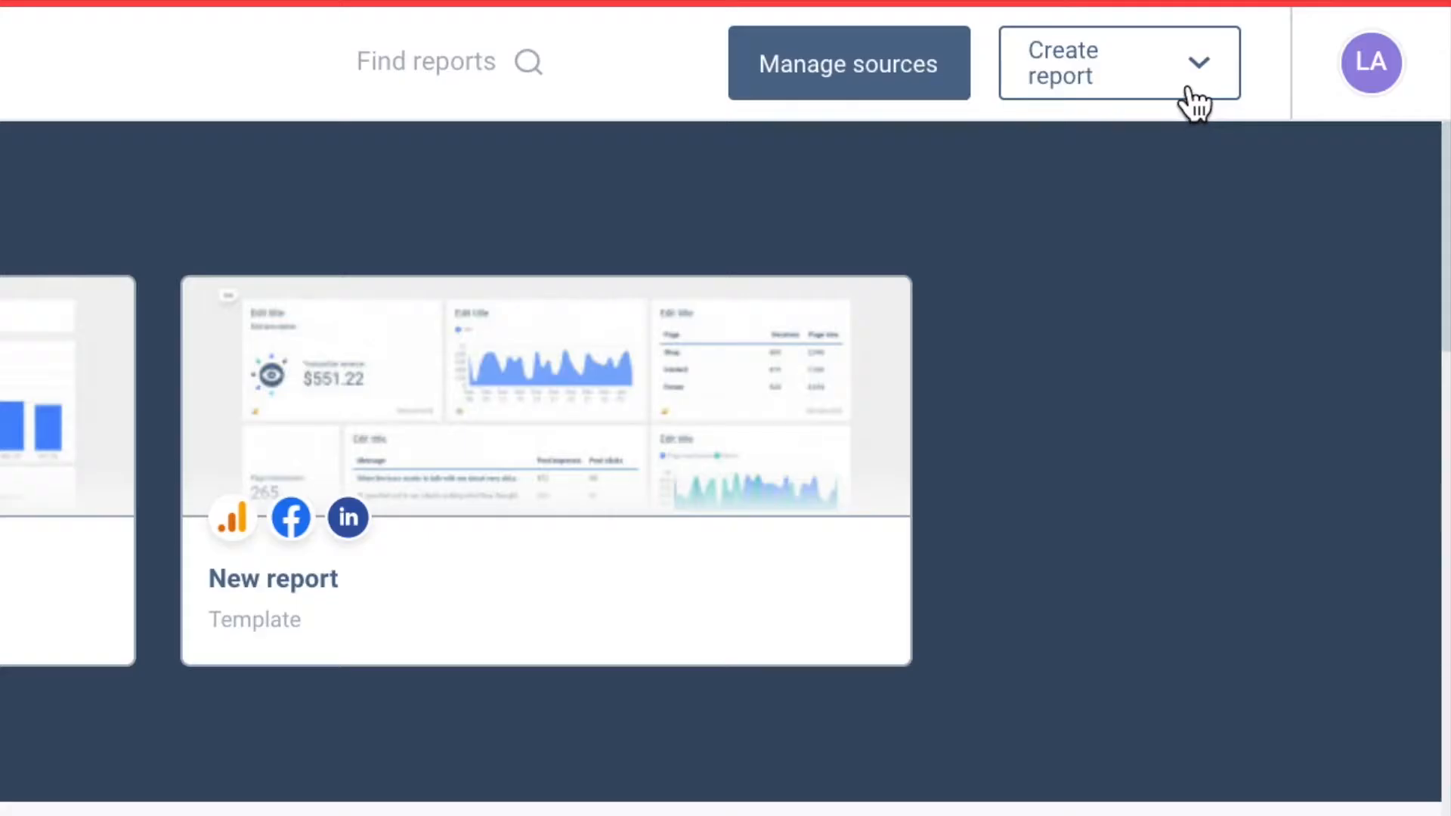
# Generate a smart builder report from Facebook Ads and Google Analytics with Social and Traffic data.
pyautogui.click(1338, 91)
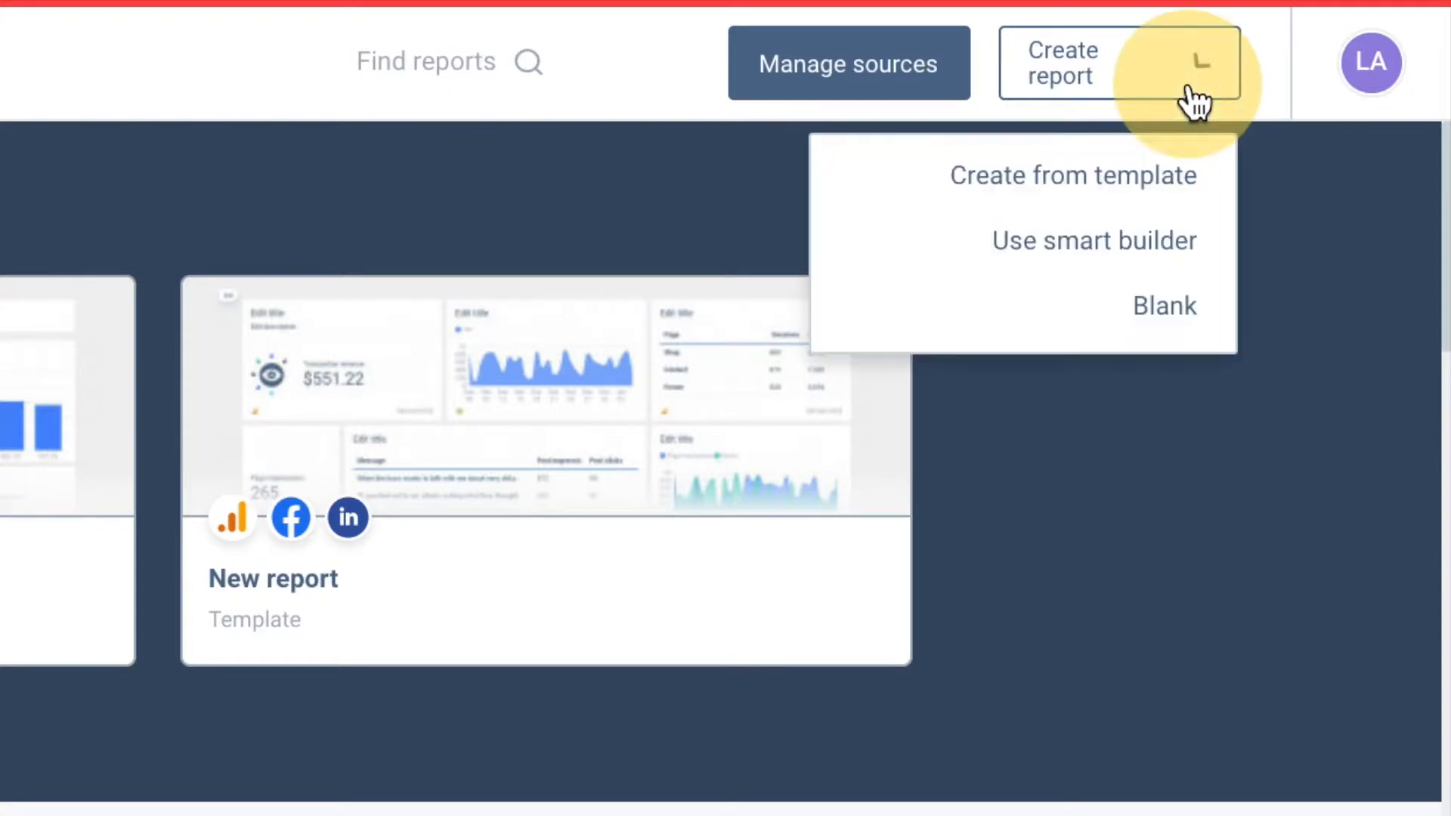
pyautogui.click(1157, 236)
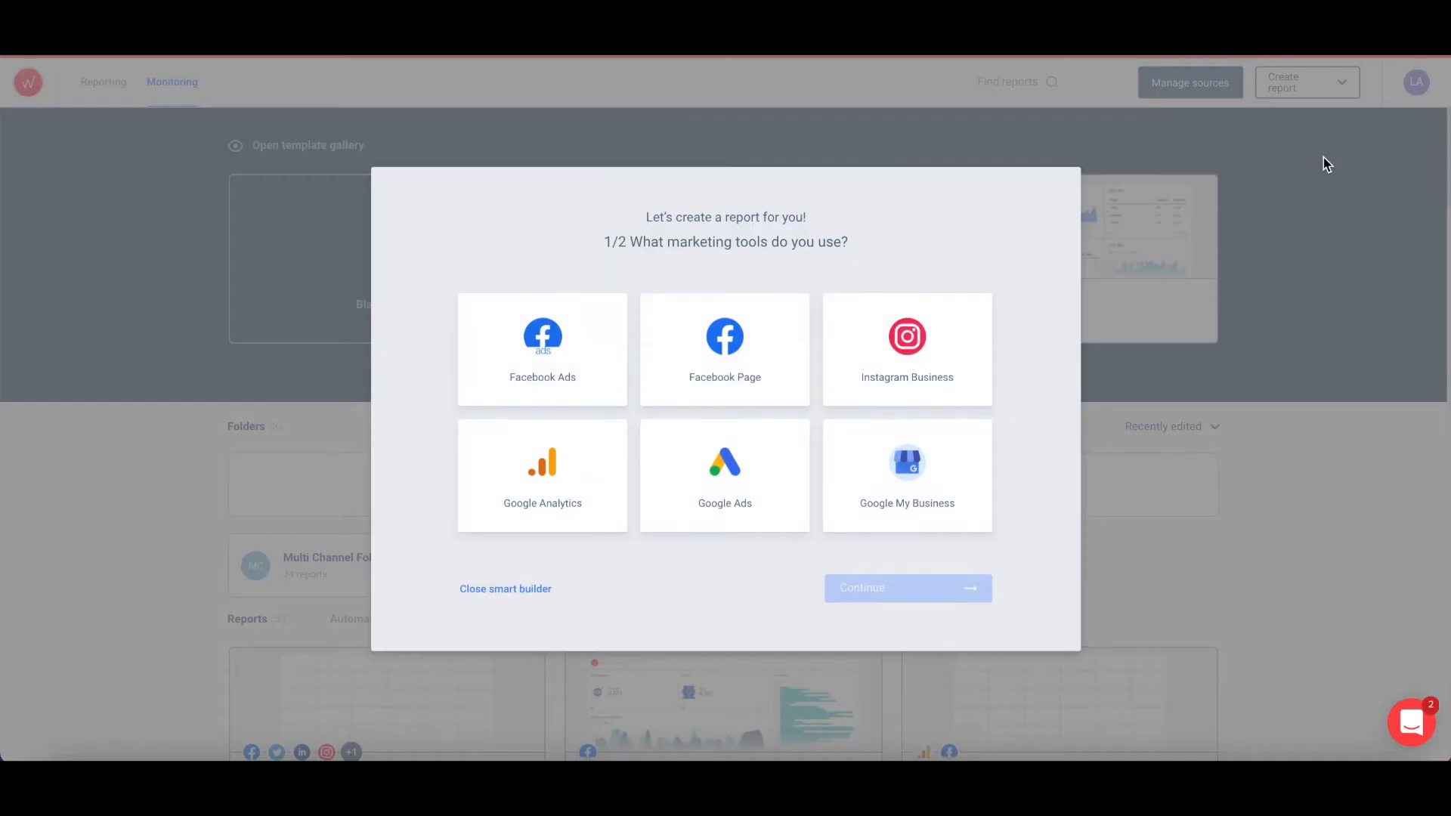
pyautogui.click(511, 359)
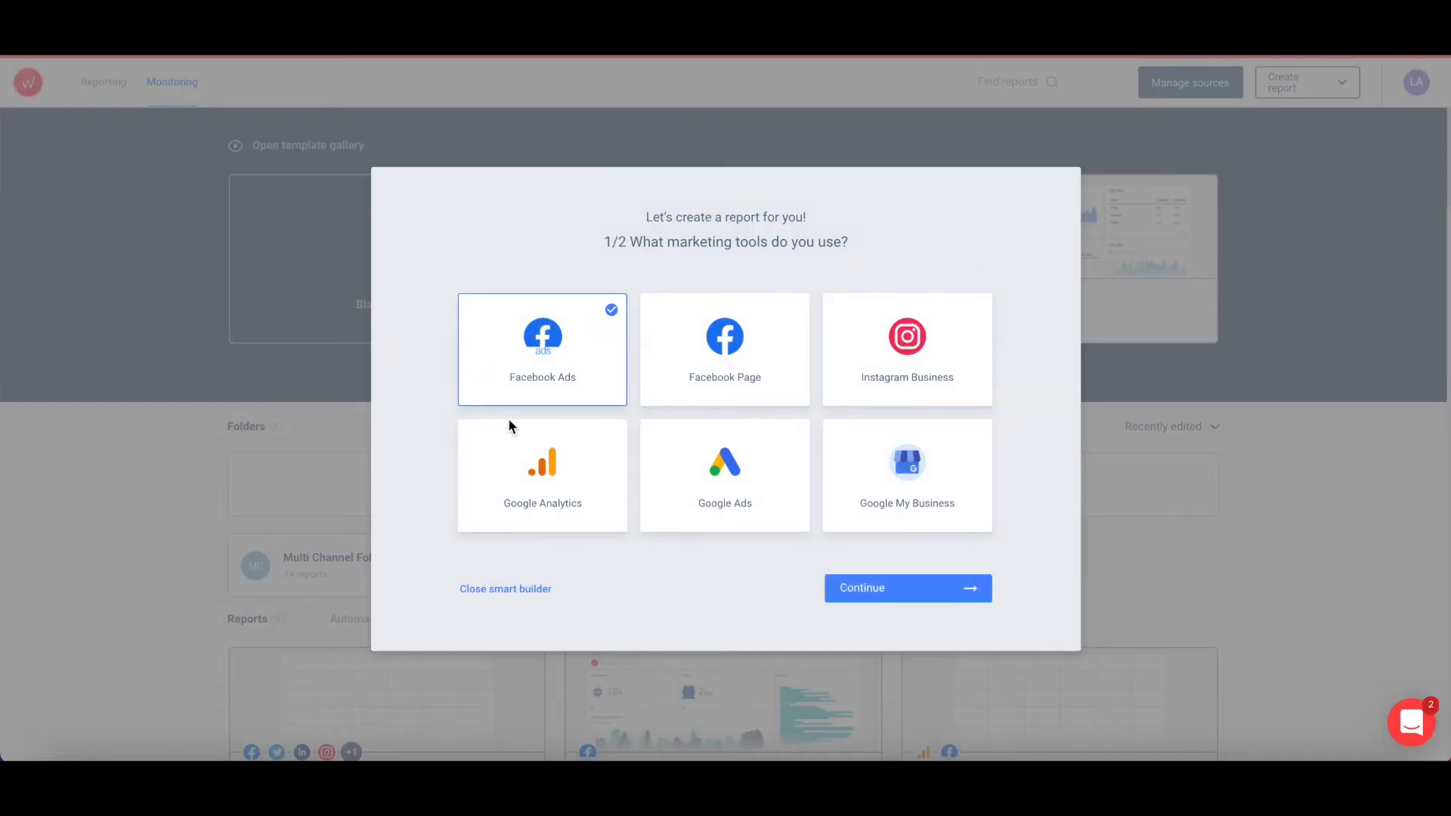
pyautogui.click(509, 476)
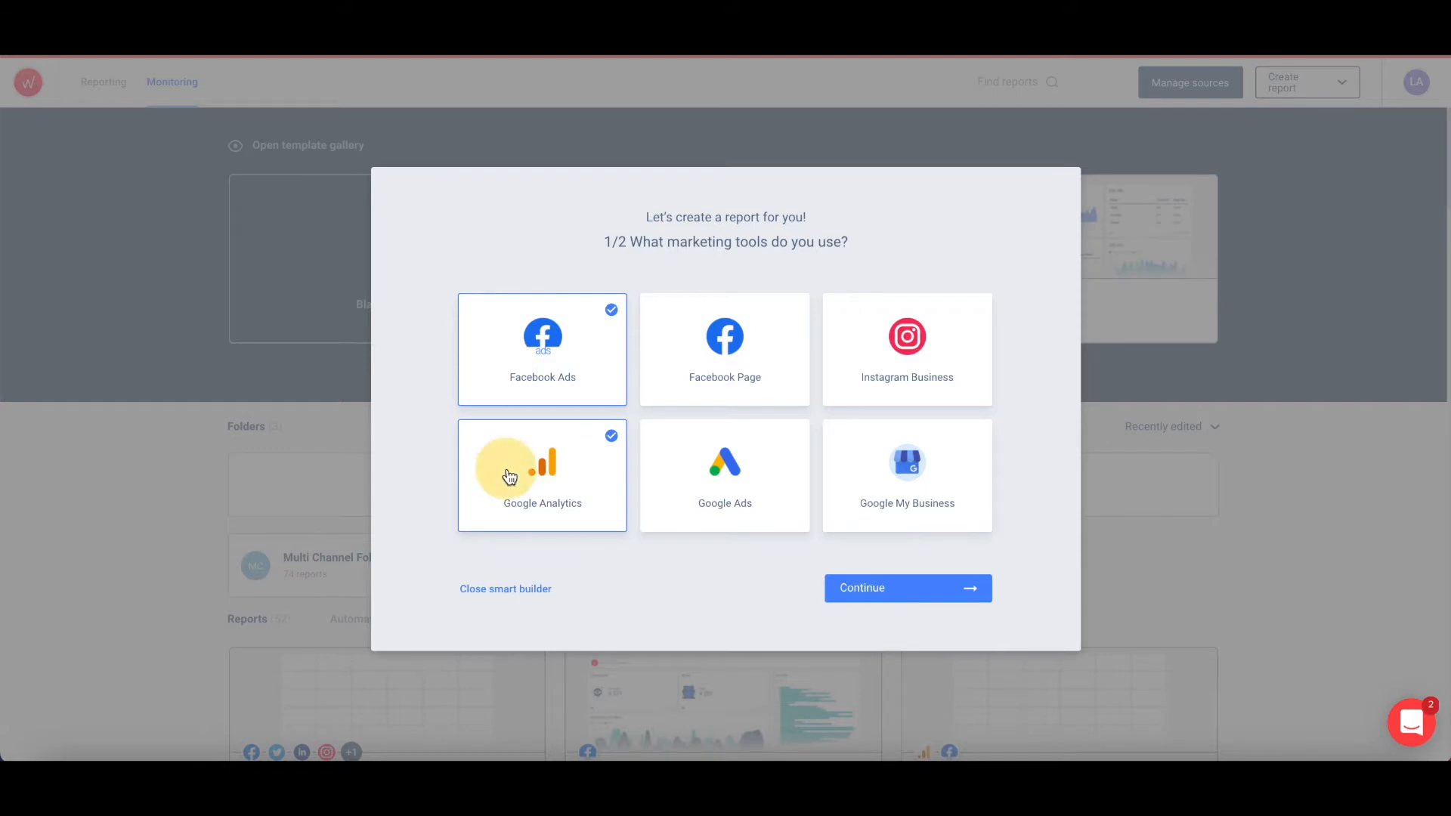
pyautogui.click(881, 595)
pyautogui.click(607, 368)
pyautogui.click(602, 460)
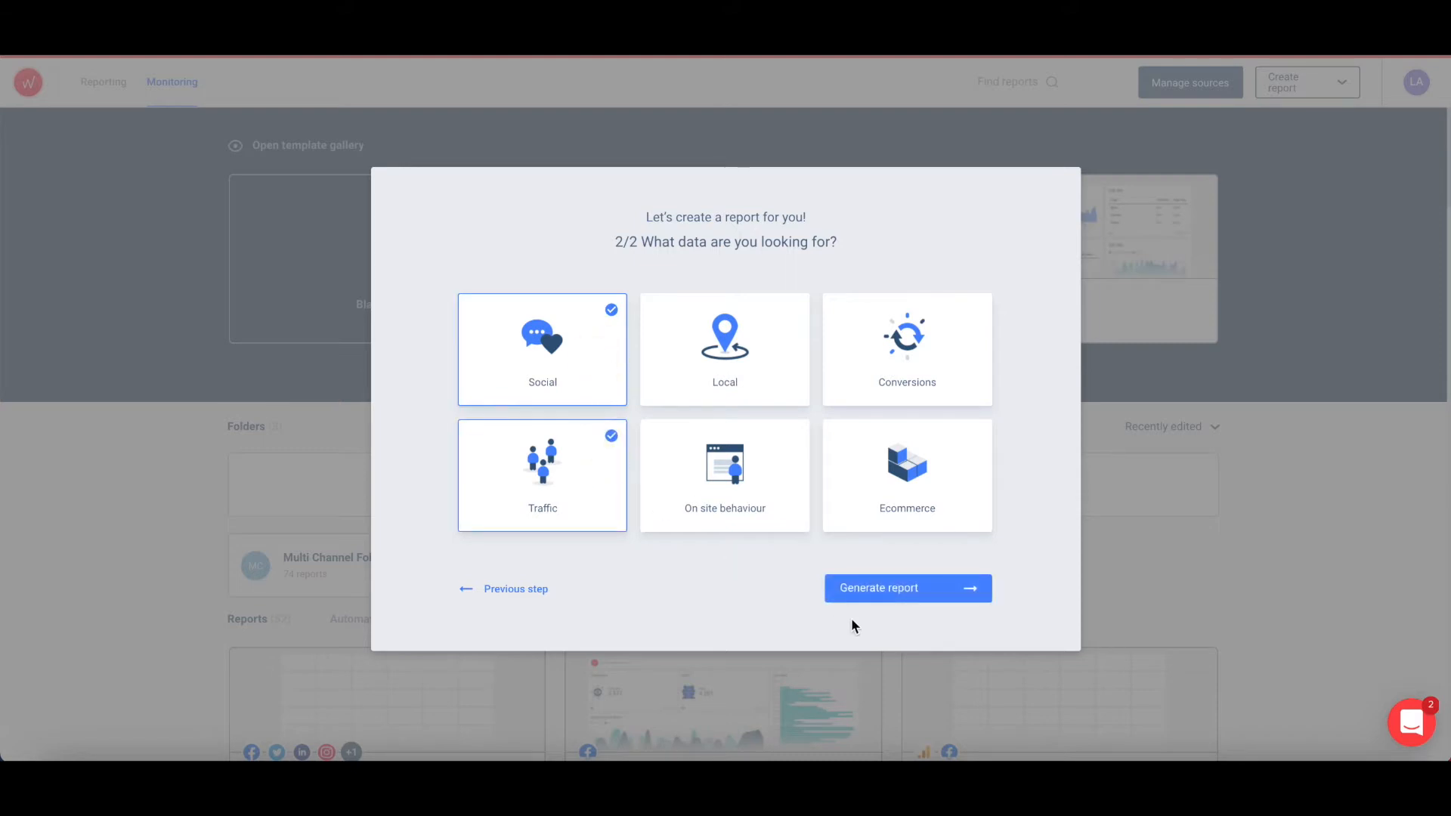
pyautogui.click(860, 599)
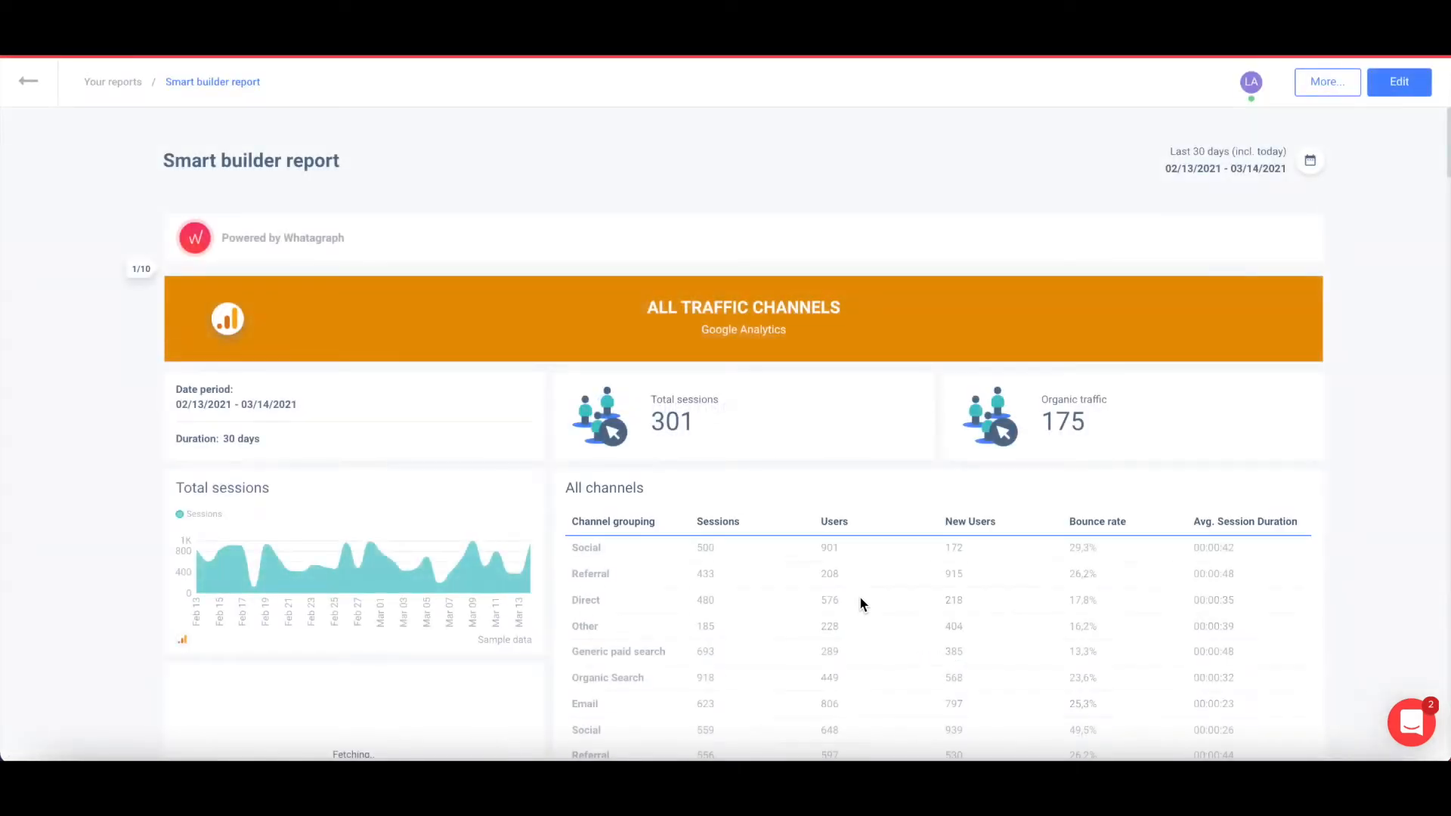
pyautogui.scroll(-6, 861, 604)
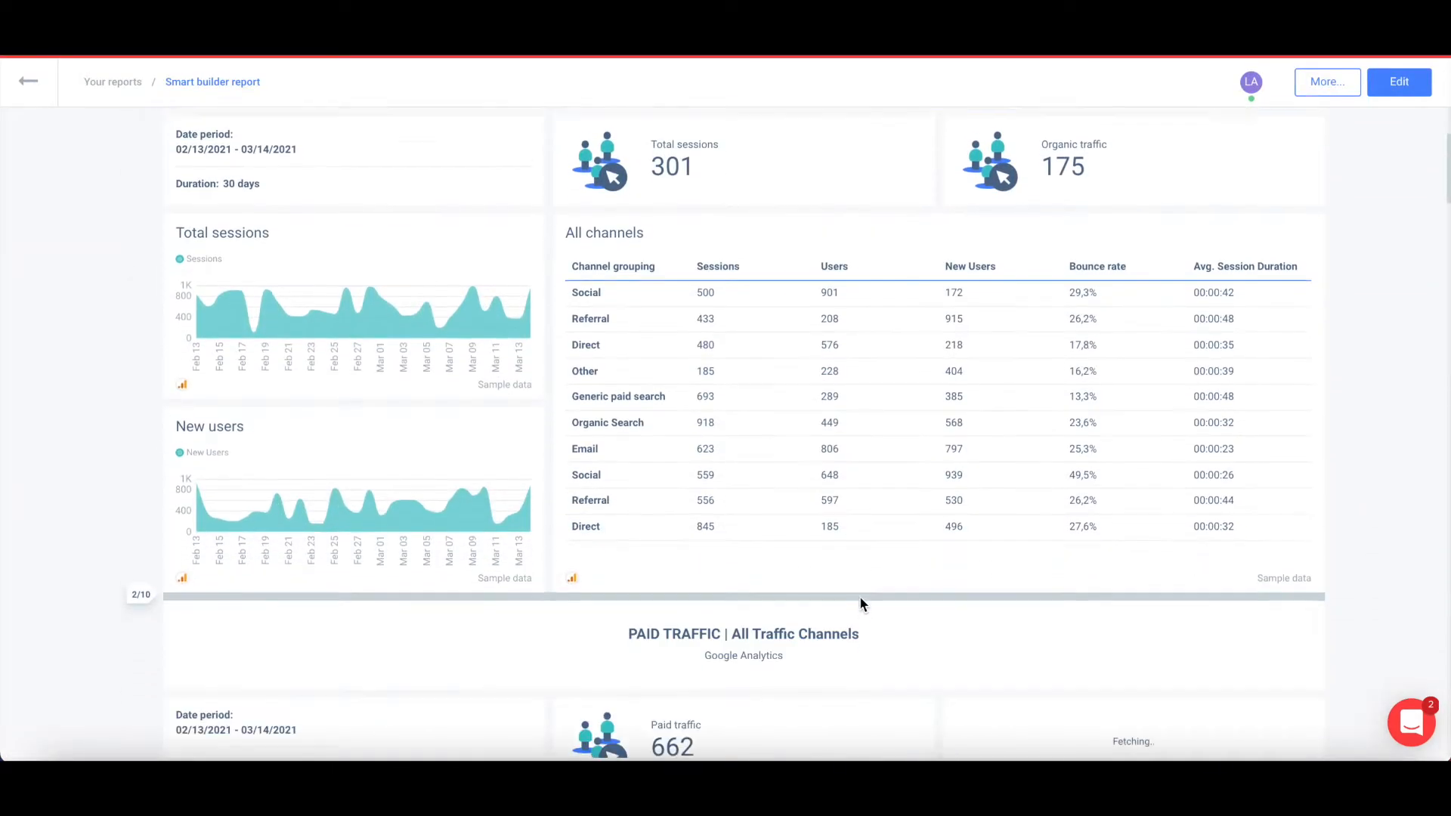
pyautogui.scroll(-8, 861, 605)
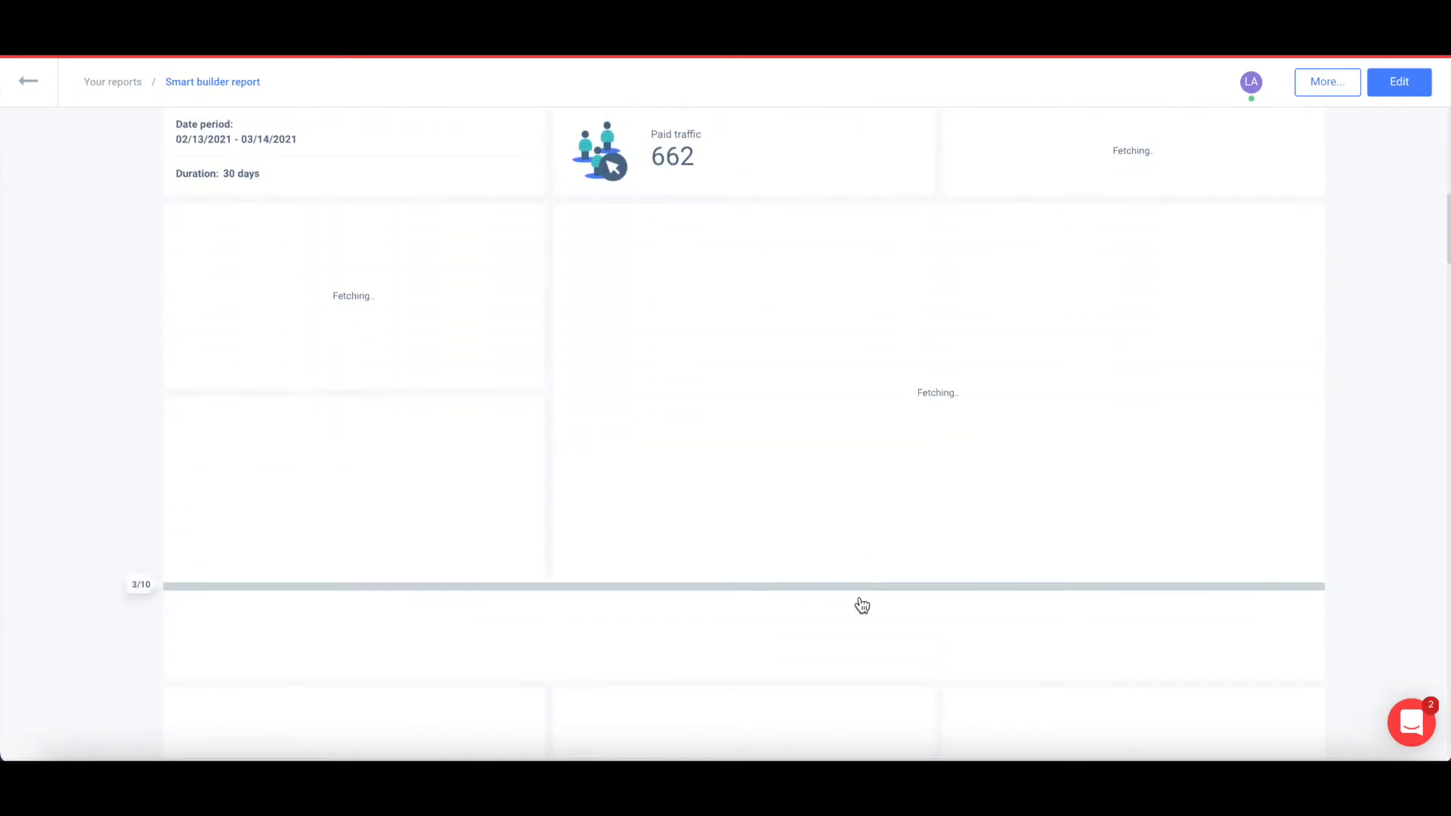
pyautogui.scroll(-5, 861, 605)
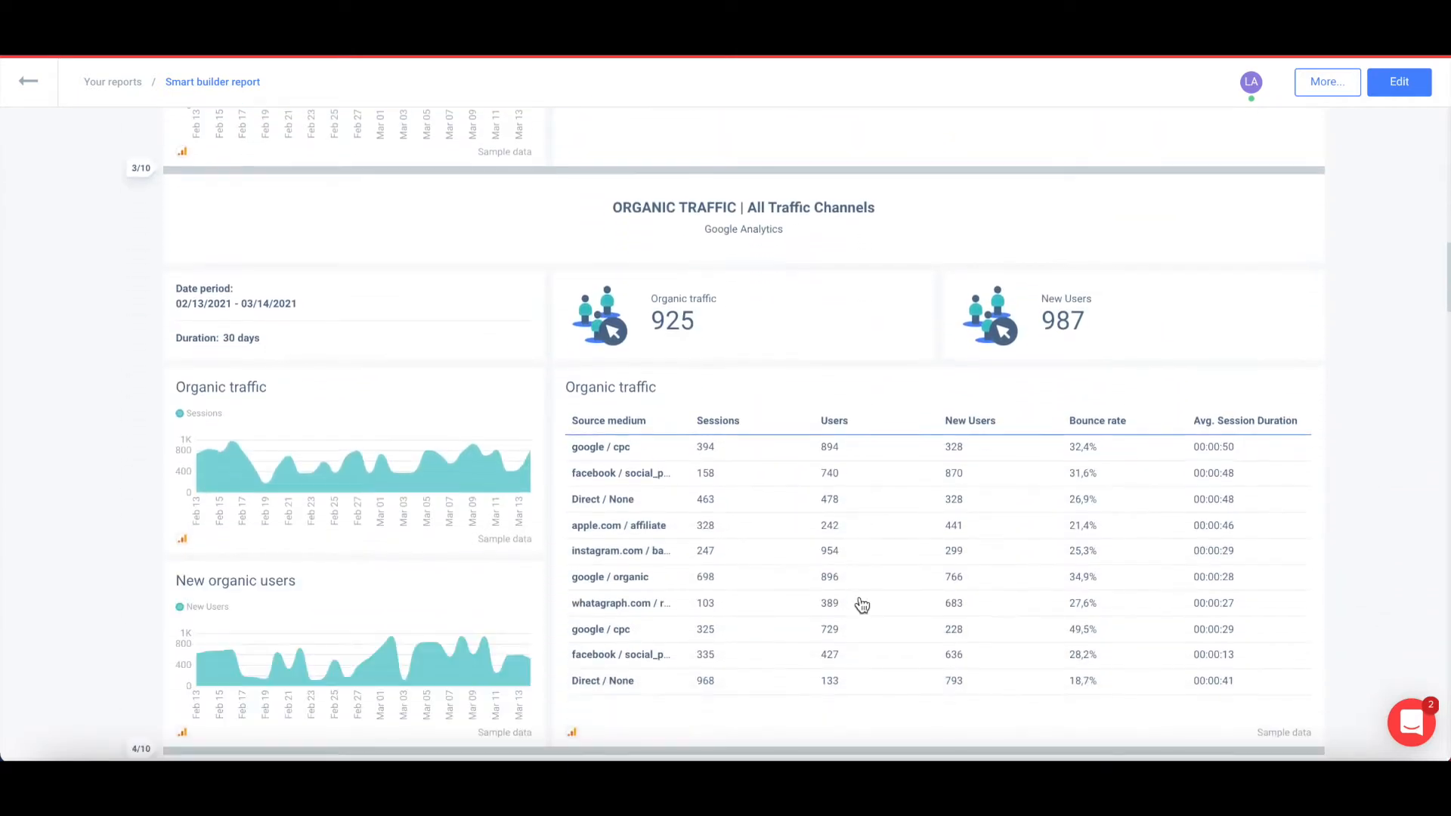
pyautogui.scroll(-5, 861, 605)
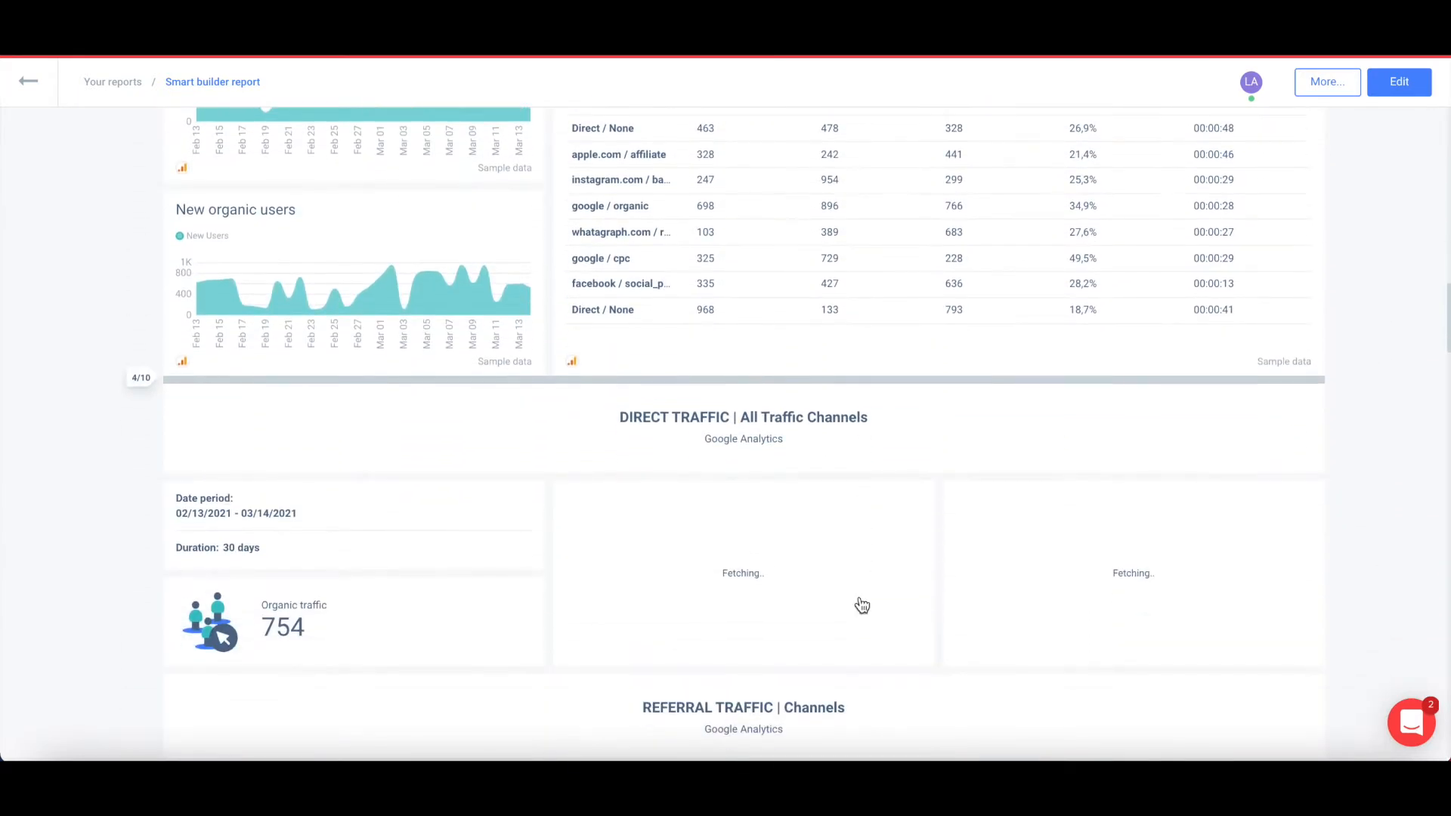
pyautogui.scroll(-2, 862, 604)
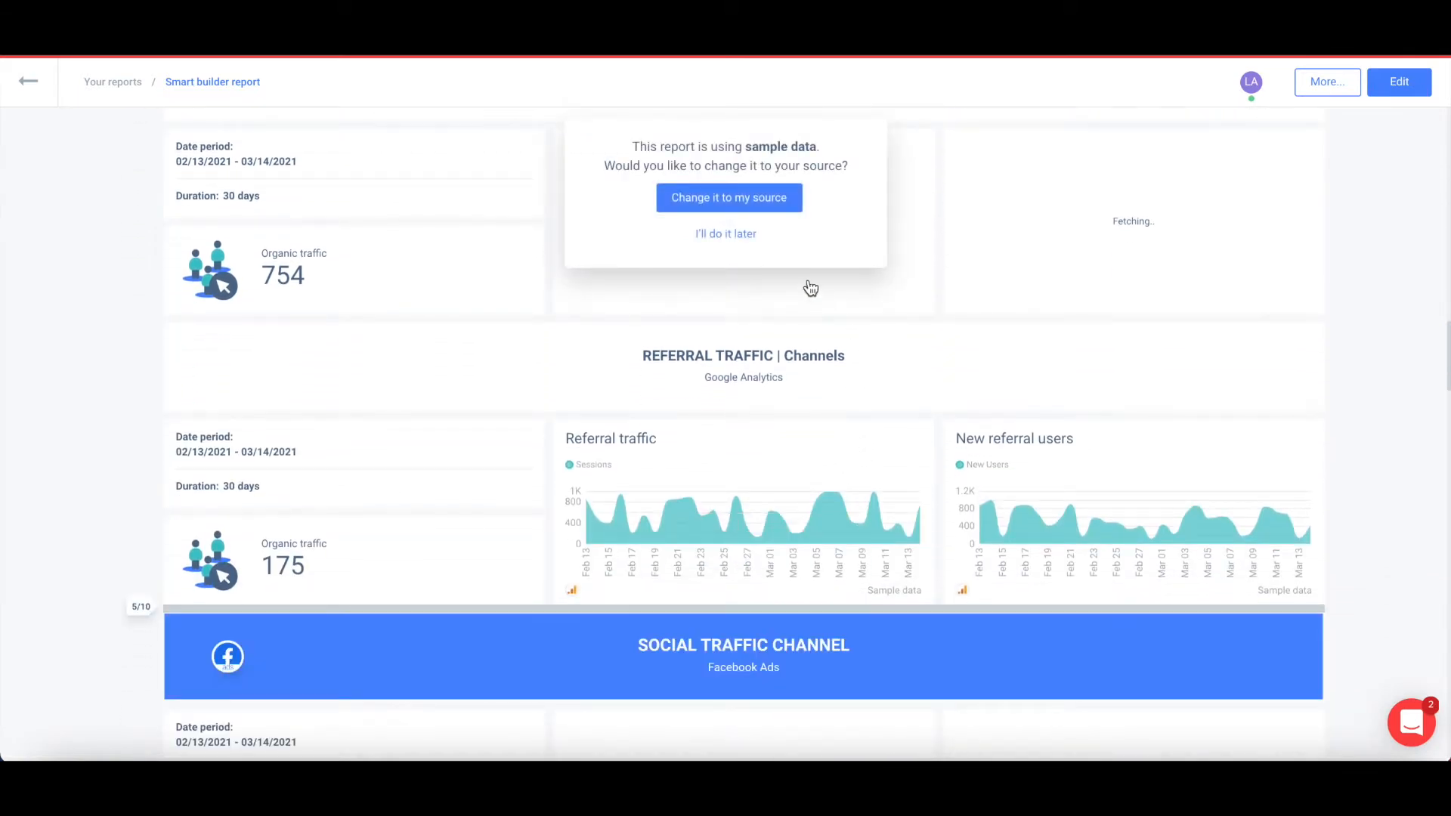
# In edit mode, change the Google Analytics source to whatagraph.com and save.
pyautogui.click(739, 197)
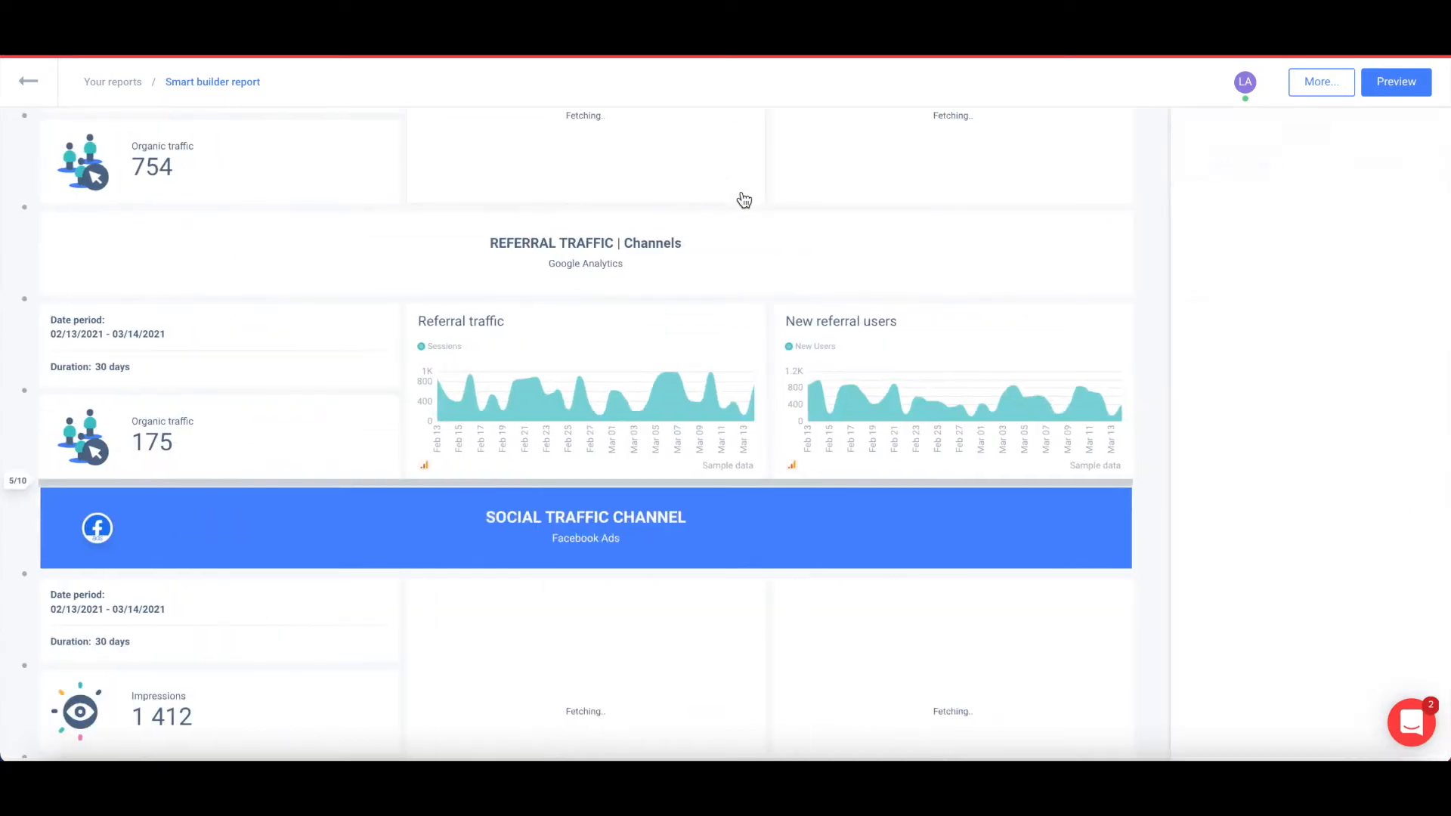
pyautogui.click(1419, 177)
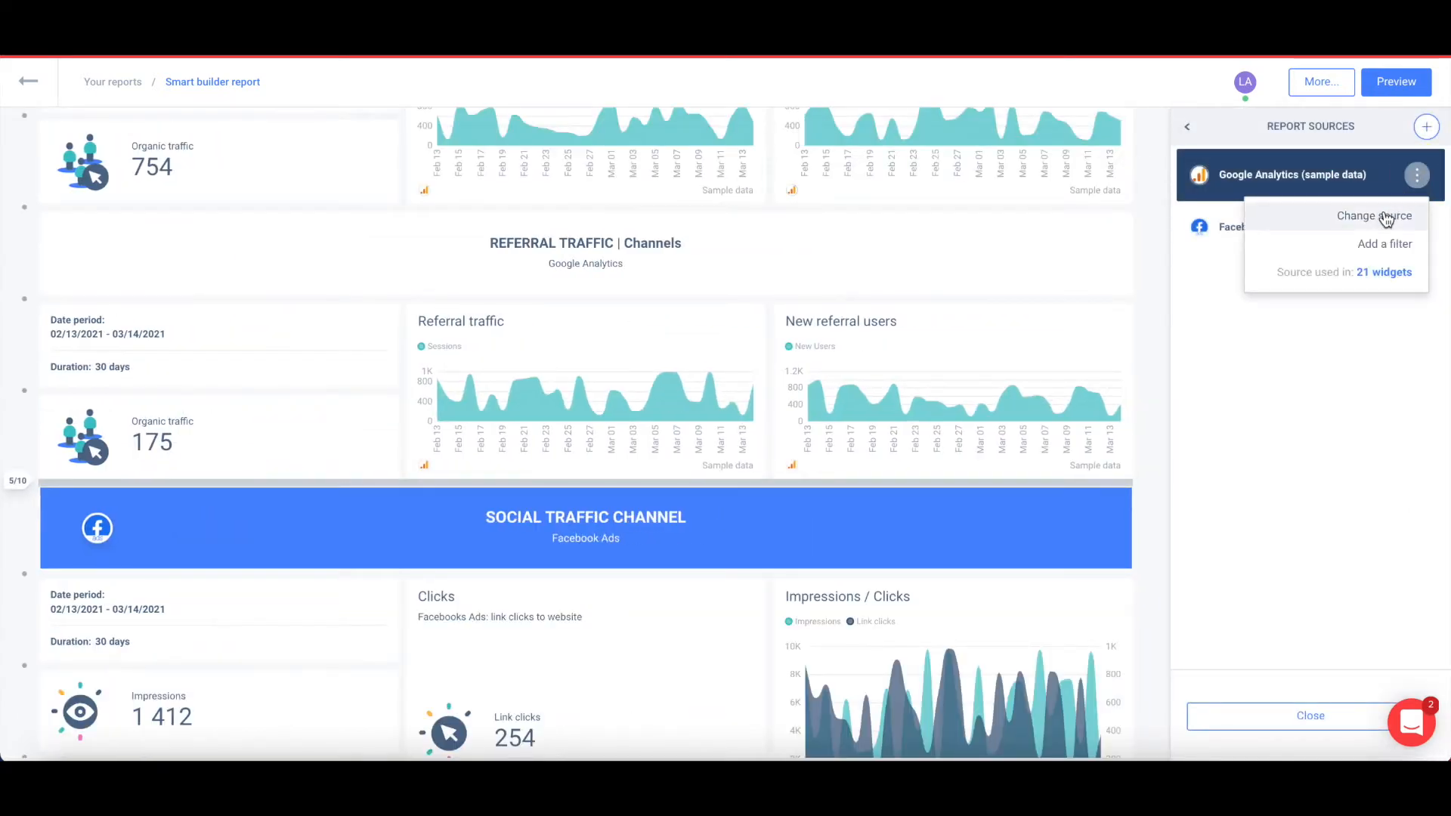
pyautogui.click(1387, 218)
pyautogui.click(745, 396)
pyautogui.click(831, 522)
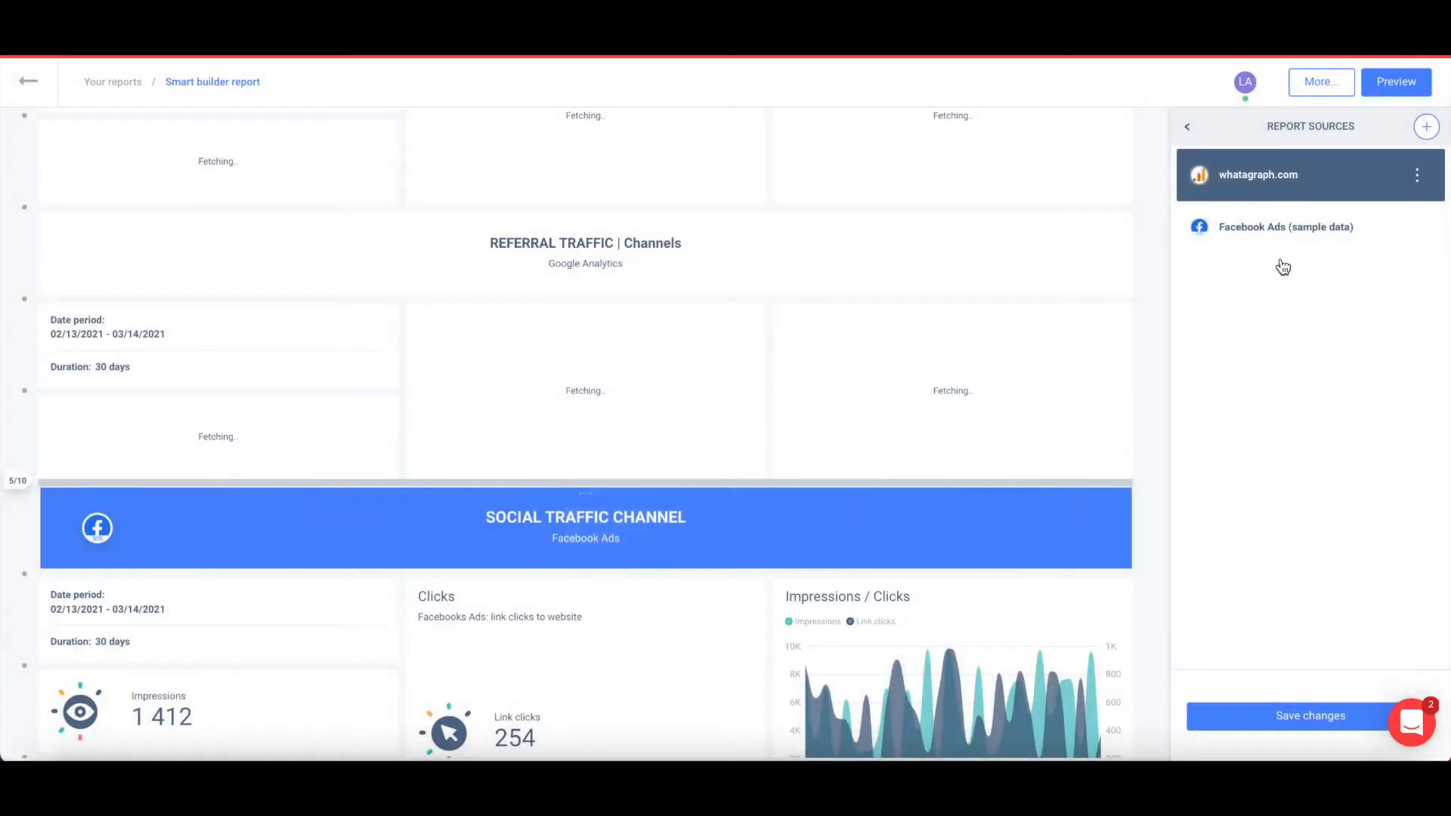
pyautogui.scroll(2, 1035, 296)
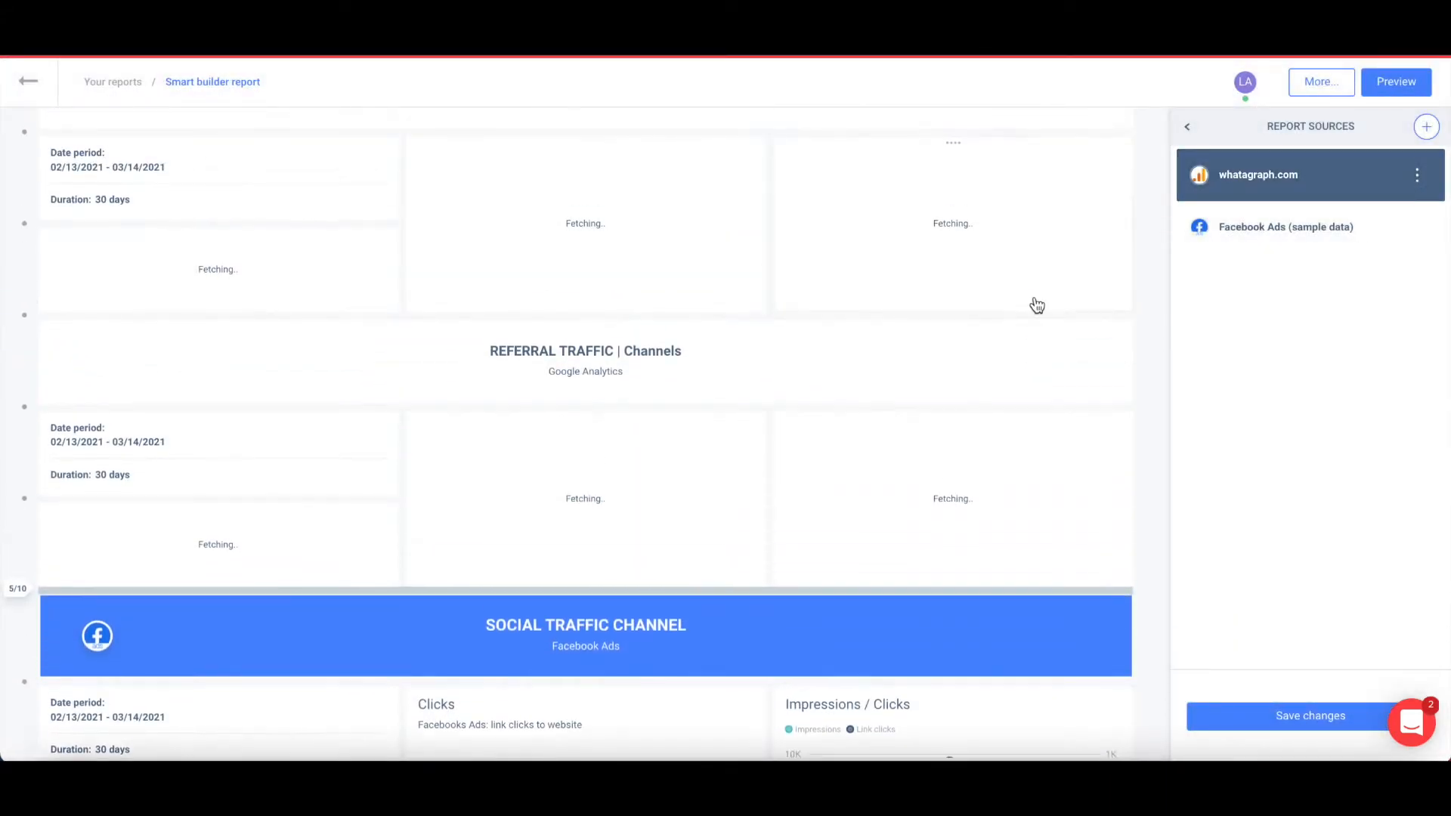
# Change the Facebook Ads source to the Whatagraph account and save.
pyautogui.click(1351, 231)
pyautogui.click(1416, 227)
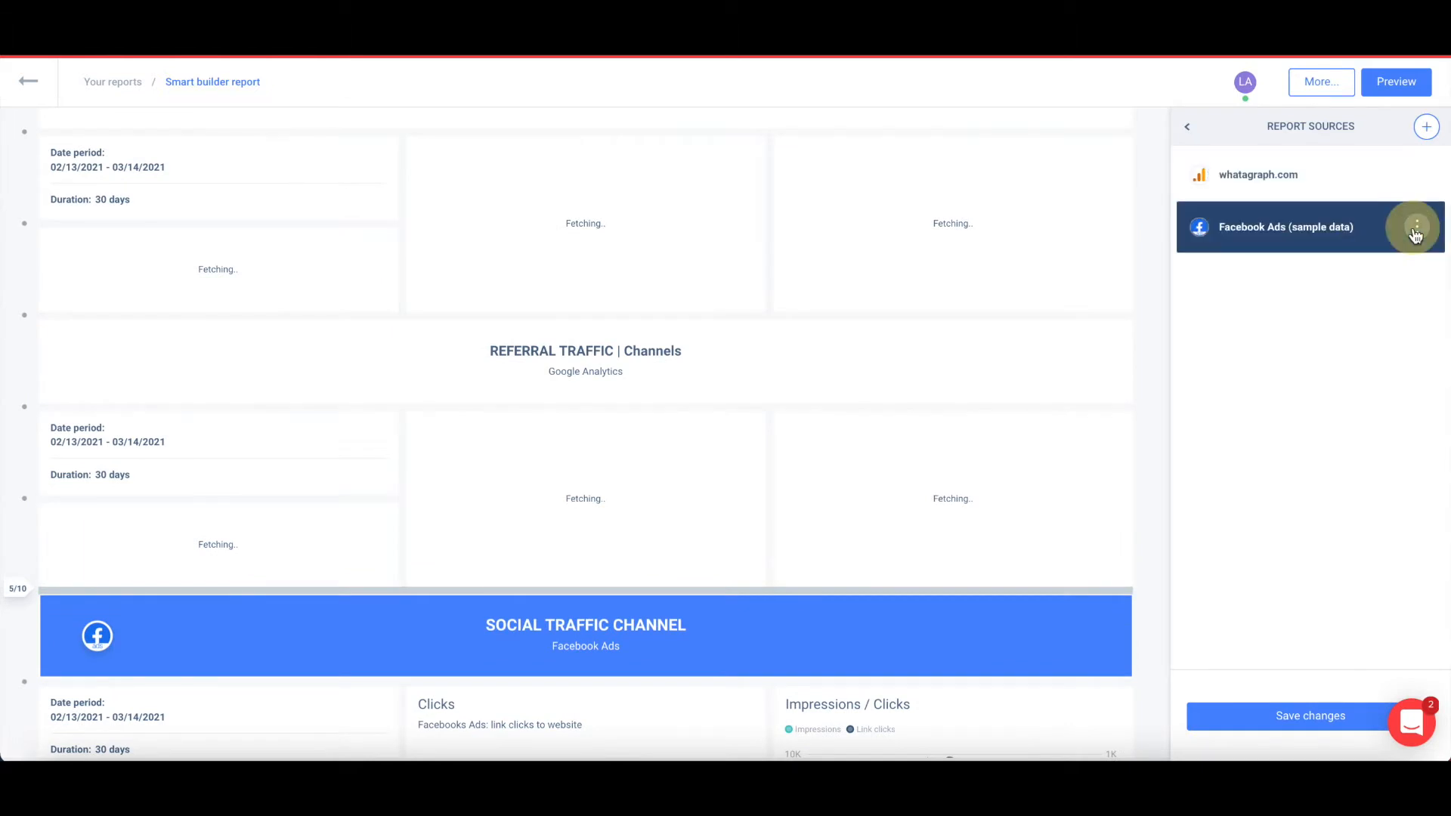
pyautogui.click(1374, 270)
pyautogui.click(787, 391)
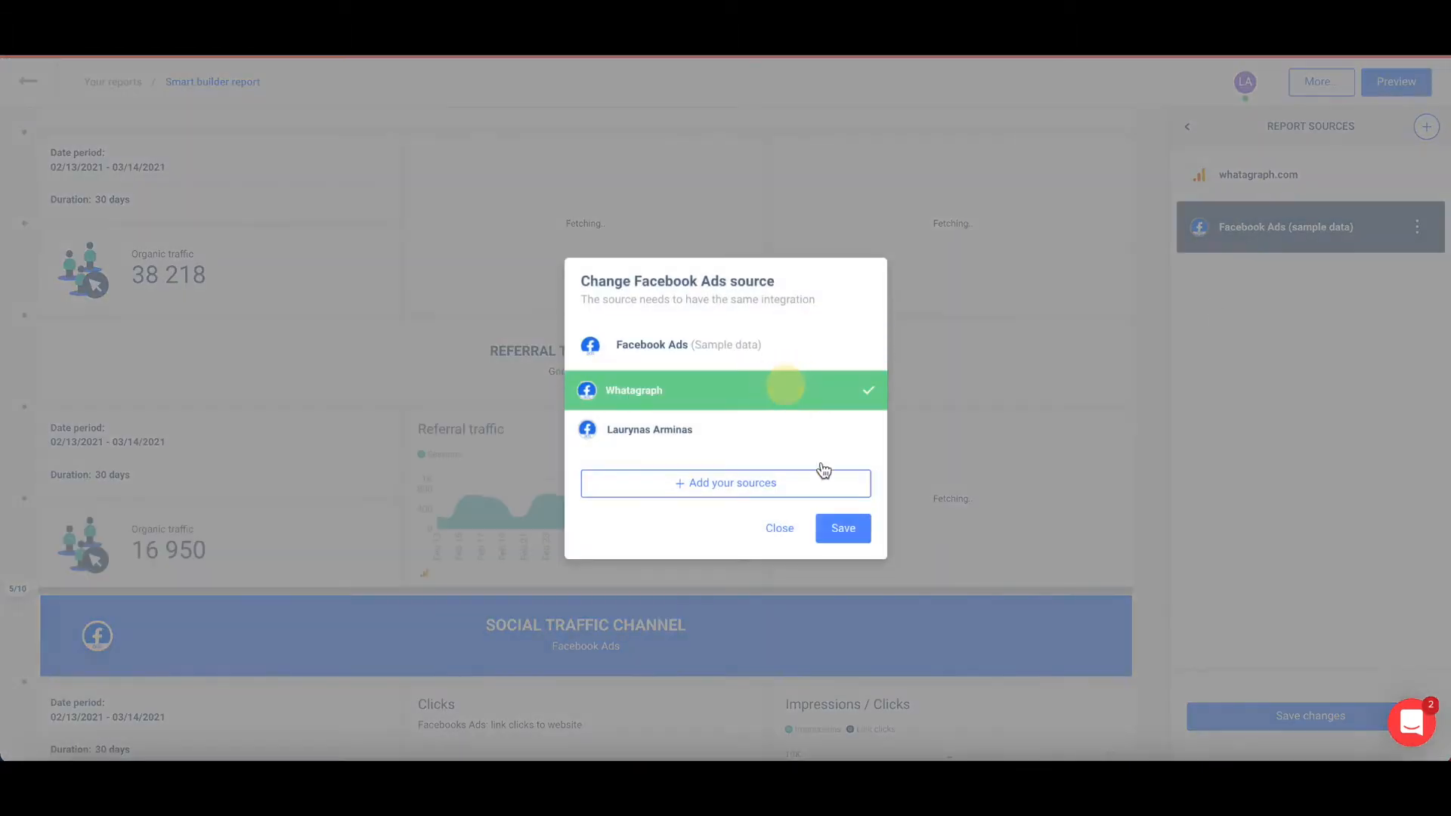
pyautogui.click(842, 528)
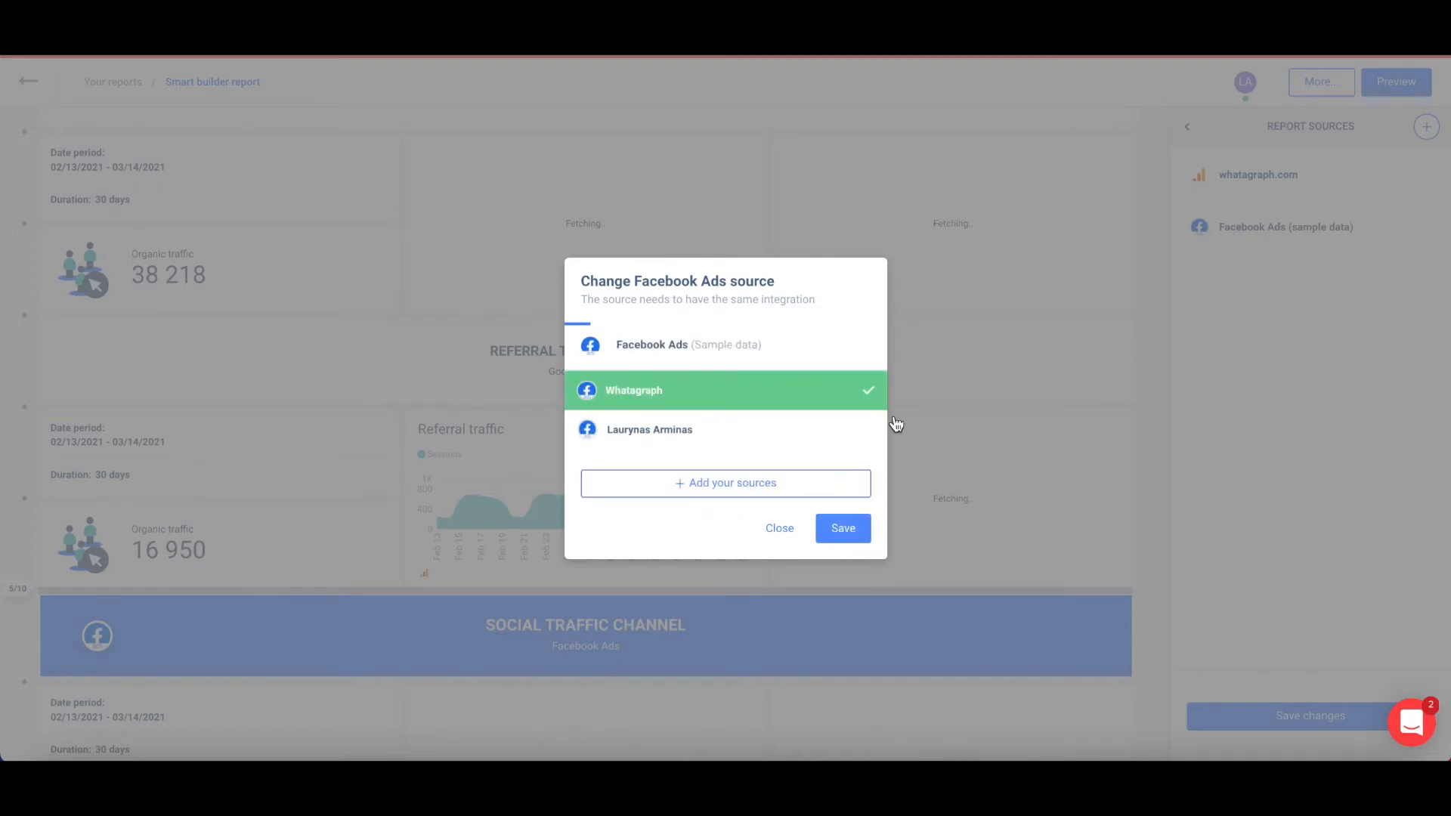
pyautogui.scroll(-6, 822, 204)
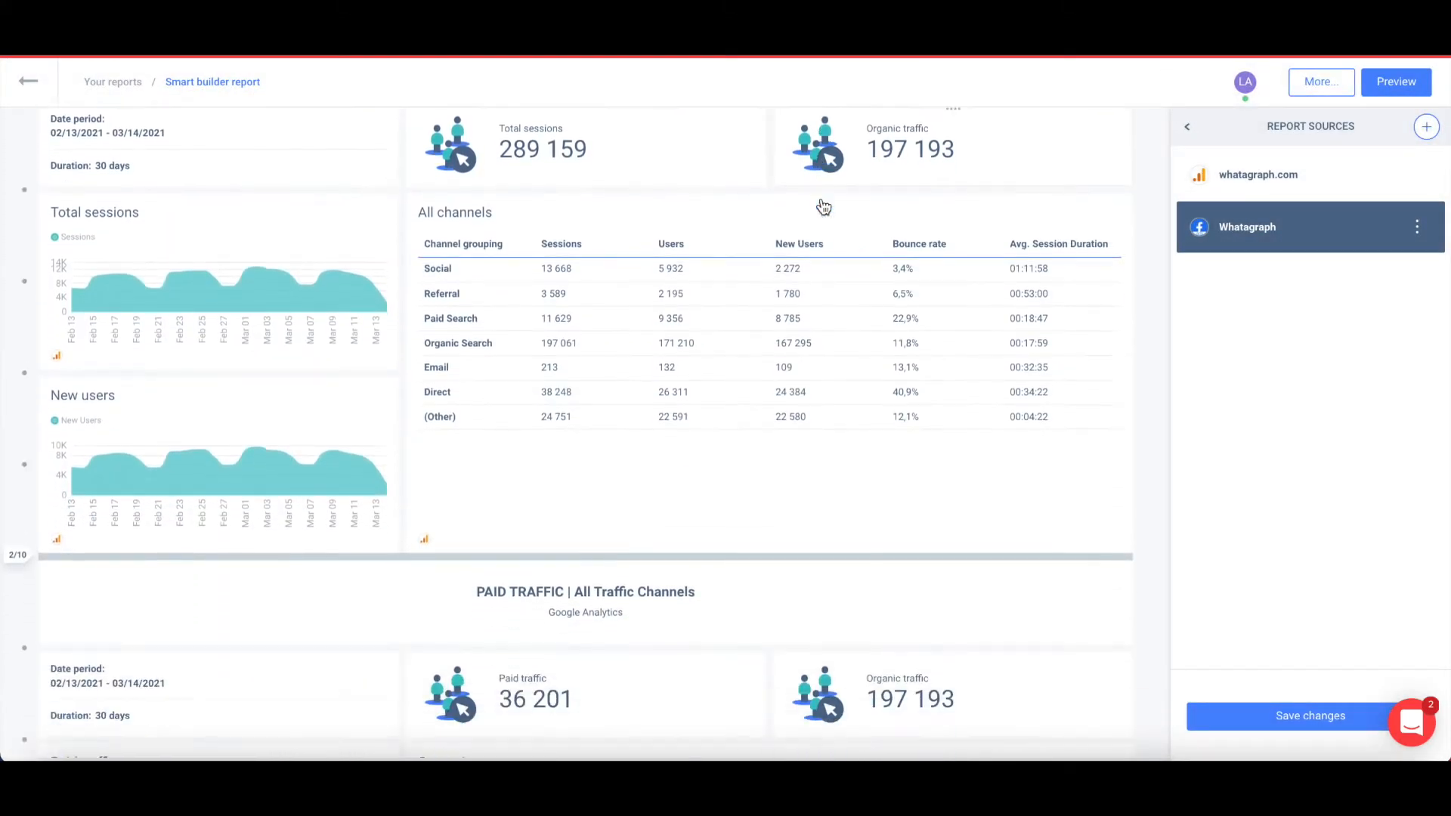
pyautogui.scroll(-6, 824, 206)
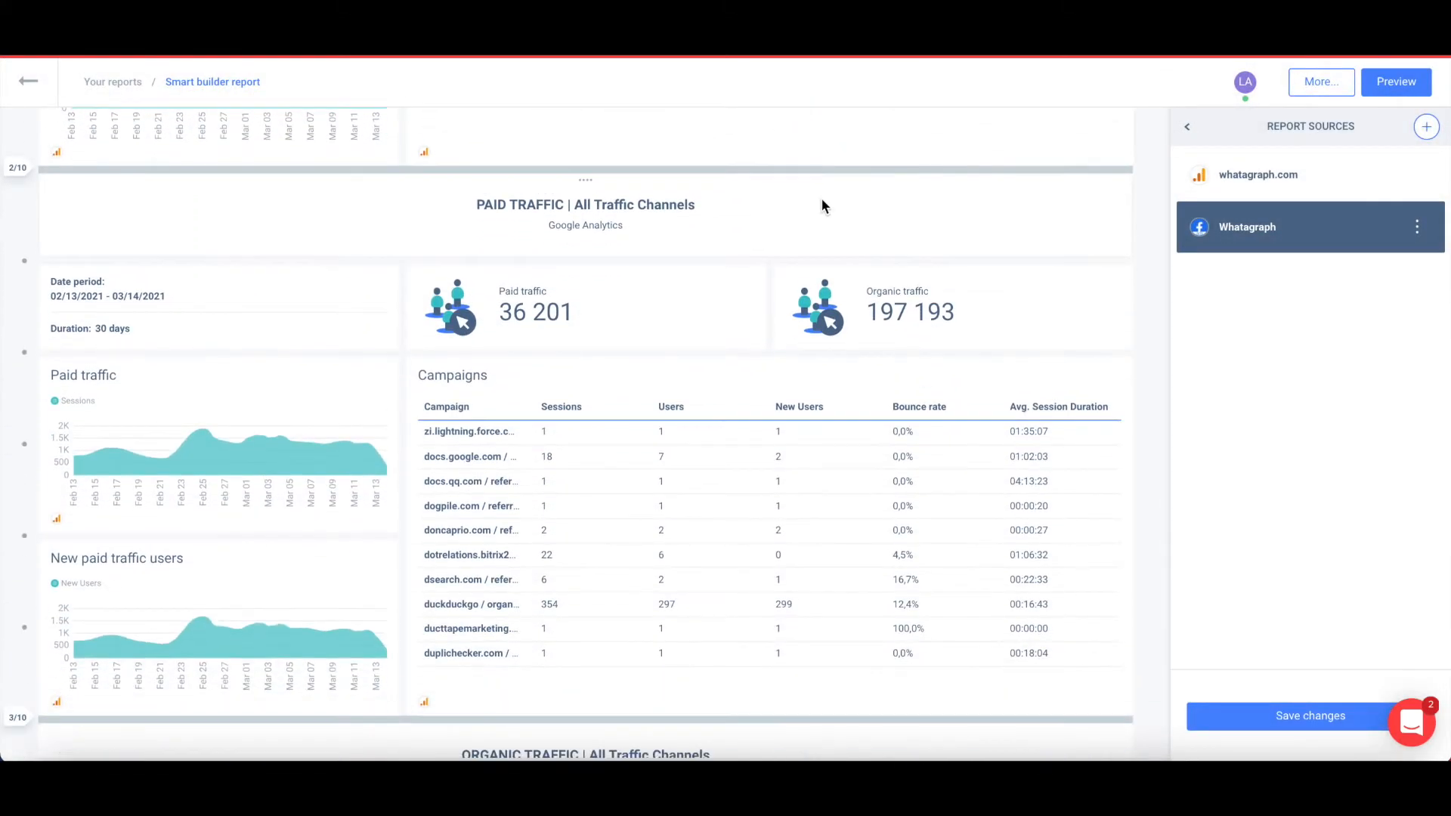
pyautogui.scroll(-3, 824, 206)
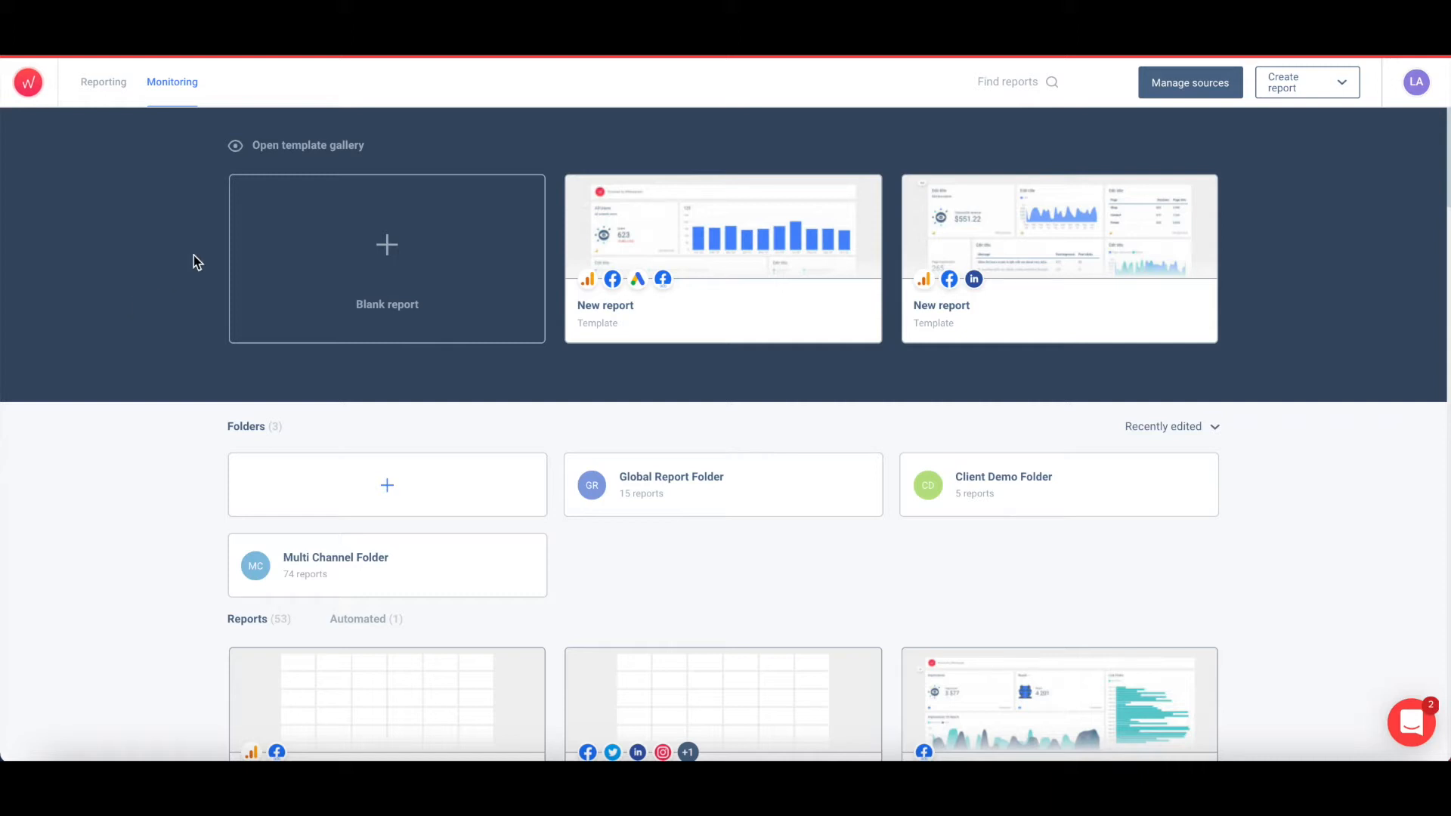
# Create a blank report and open its Report settings in edit mode.
pyautogui.click(265, 212)
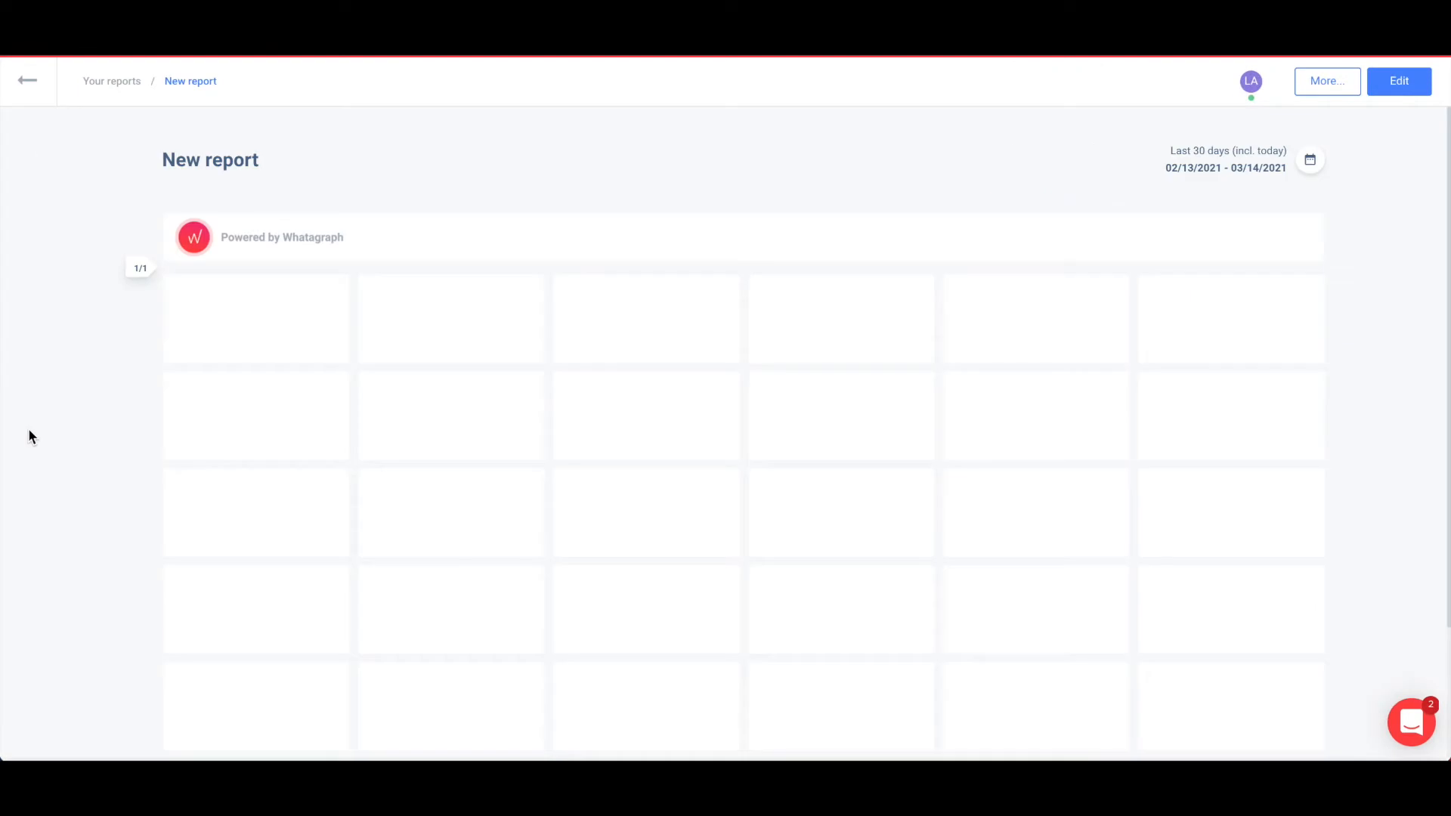
pyautogui.click(1399, 89)
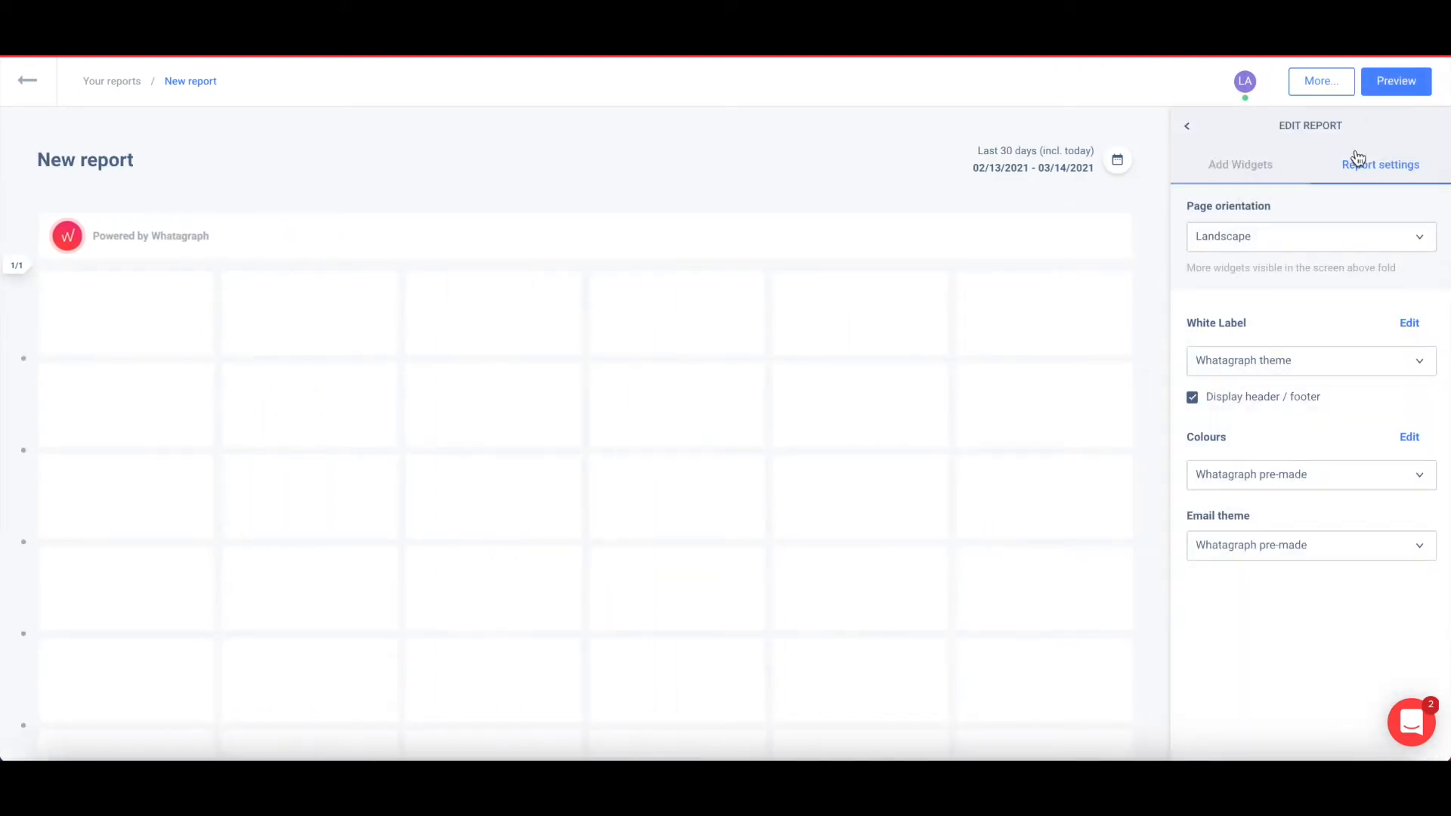
pyautogui.click(1363, 169)
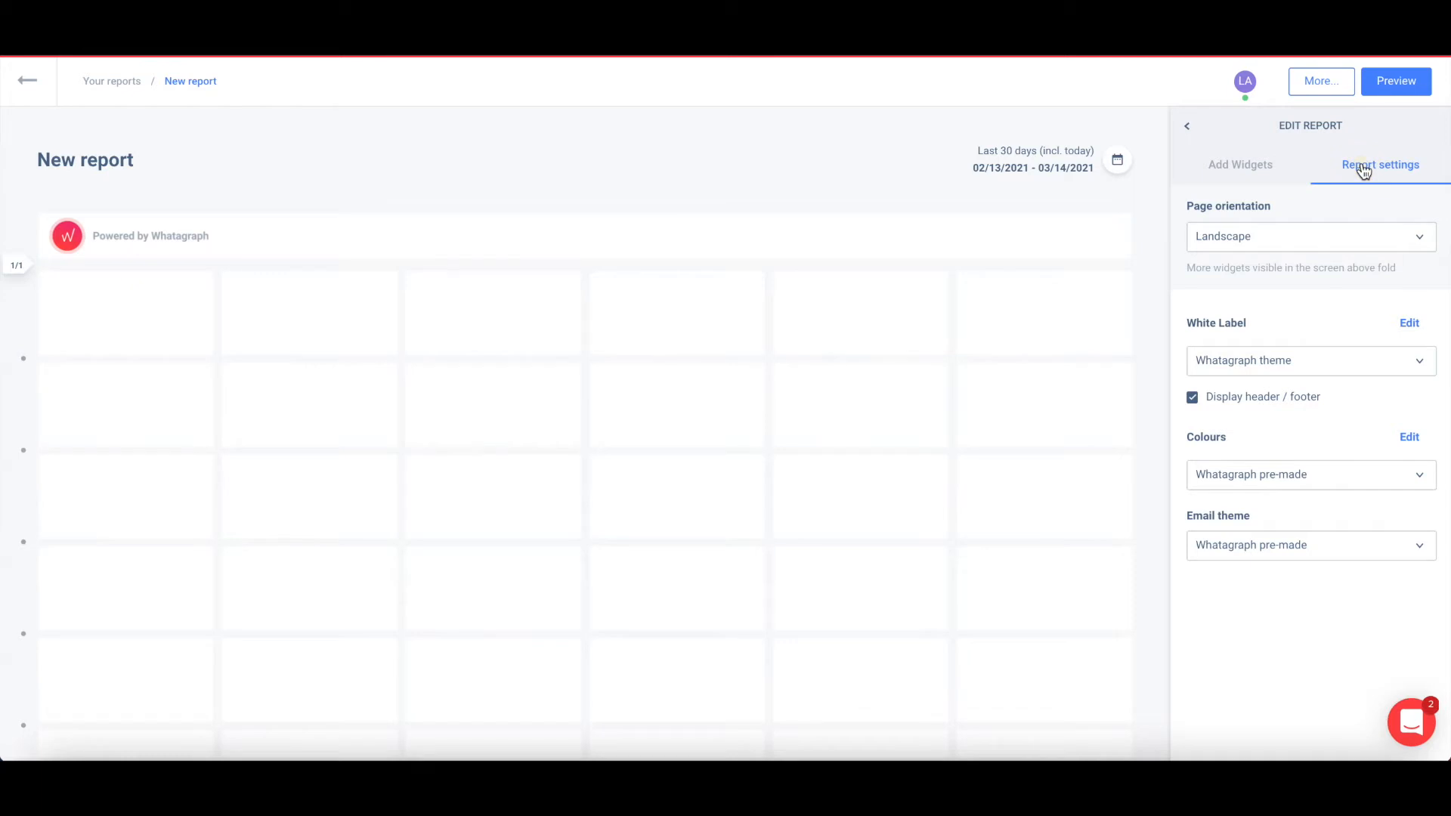
# Switch page orientation to Portrait, then back to Landscape.
pyautogui.click(1338, 240)
pyautogui.click(1319, 321)
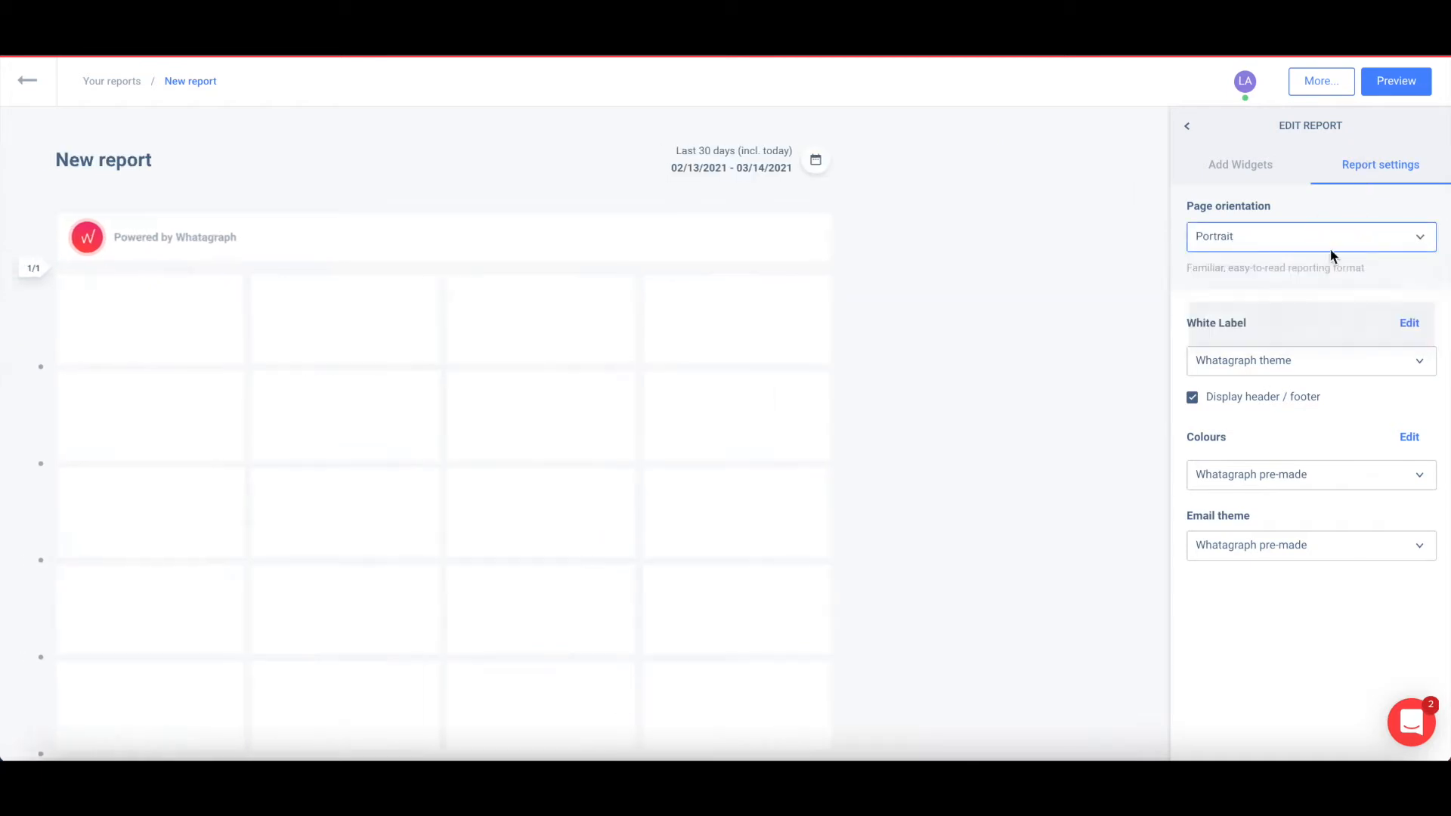
pyautogui.click(1328, 236)
pyautogui.click(1327, 266)
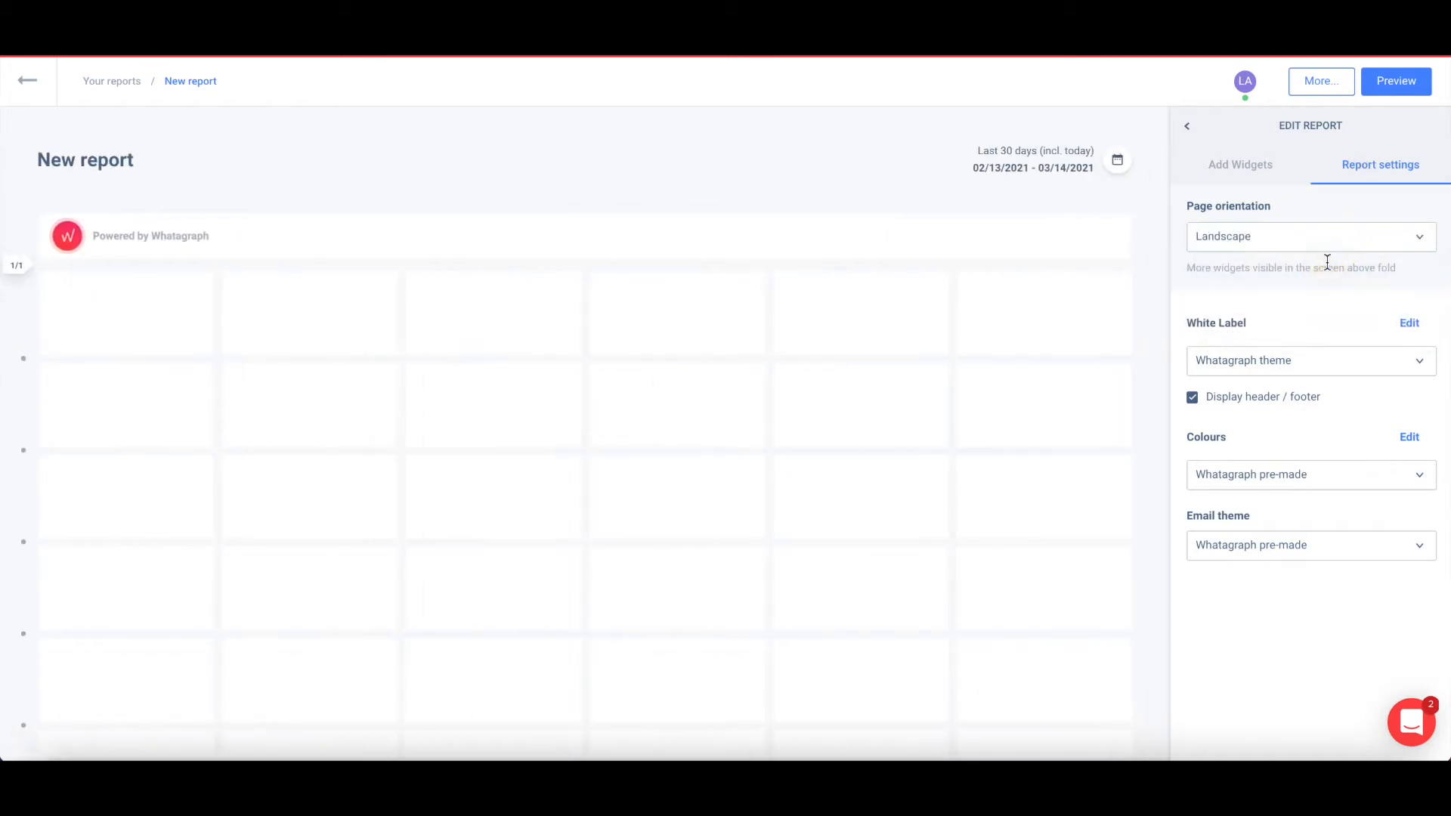
# Replace the white label header image with whatagraph.png, add 'Weekly Report' text, and save.
pyautogui.click(1408, 329)
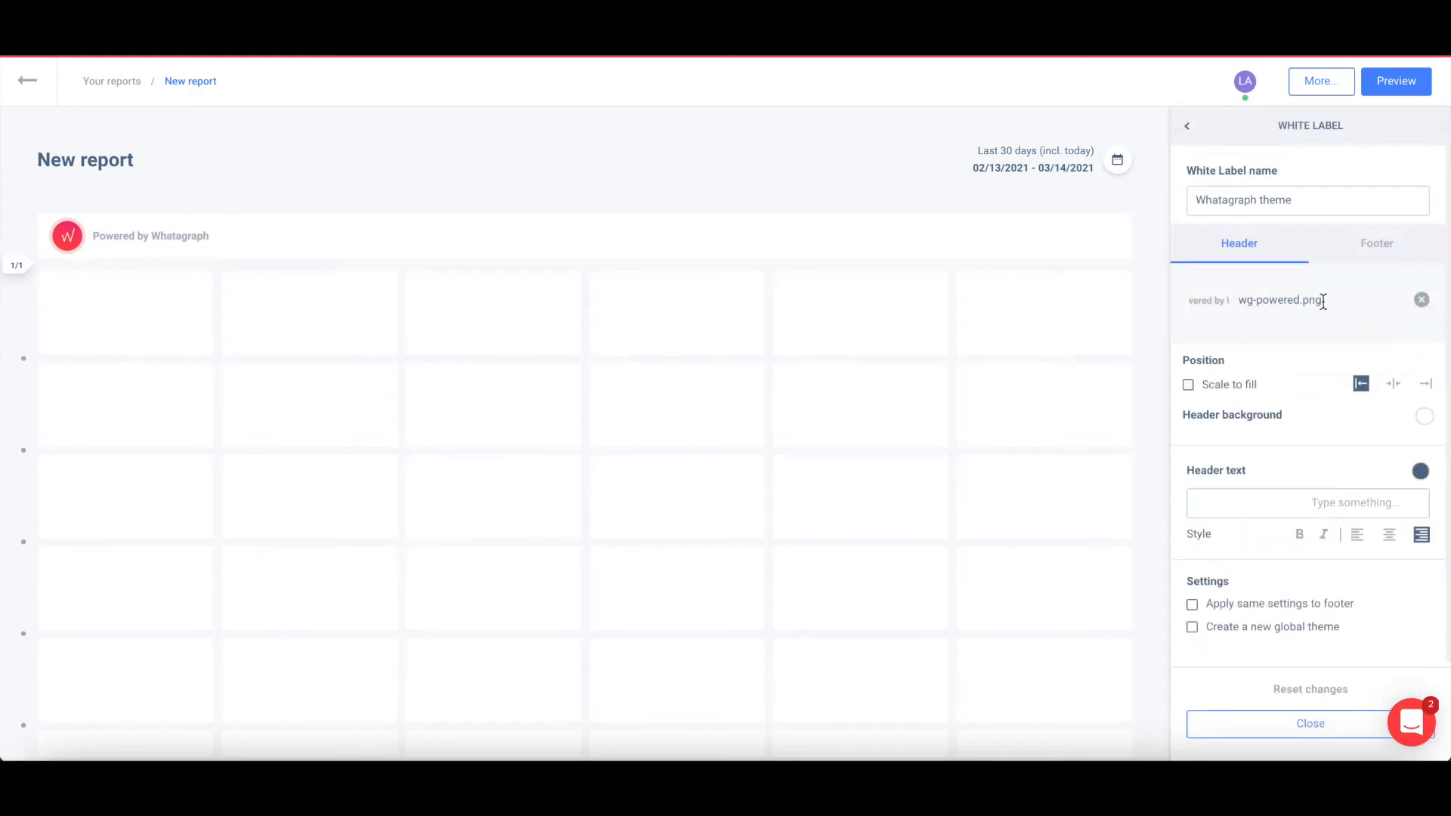
pyautogui.click(1421, 300)
pyautogui.click(1295, 310)
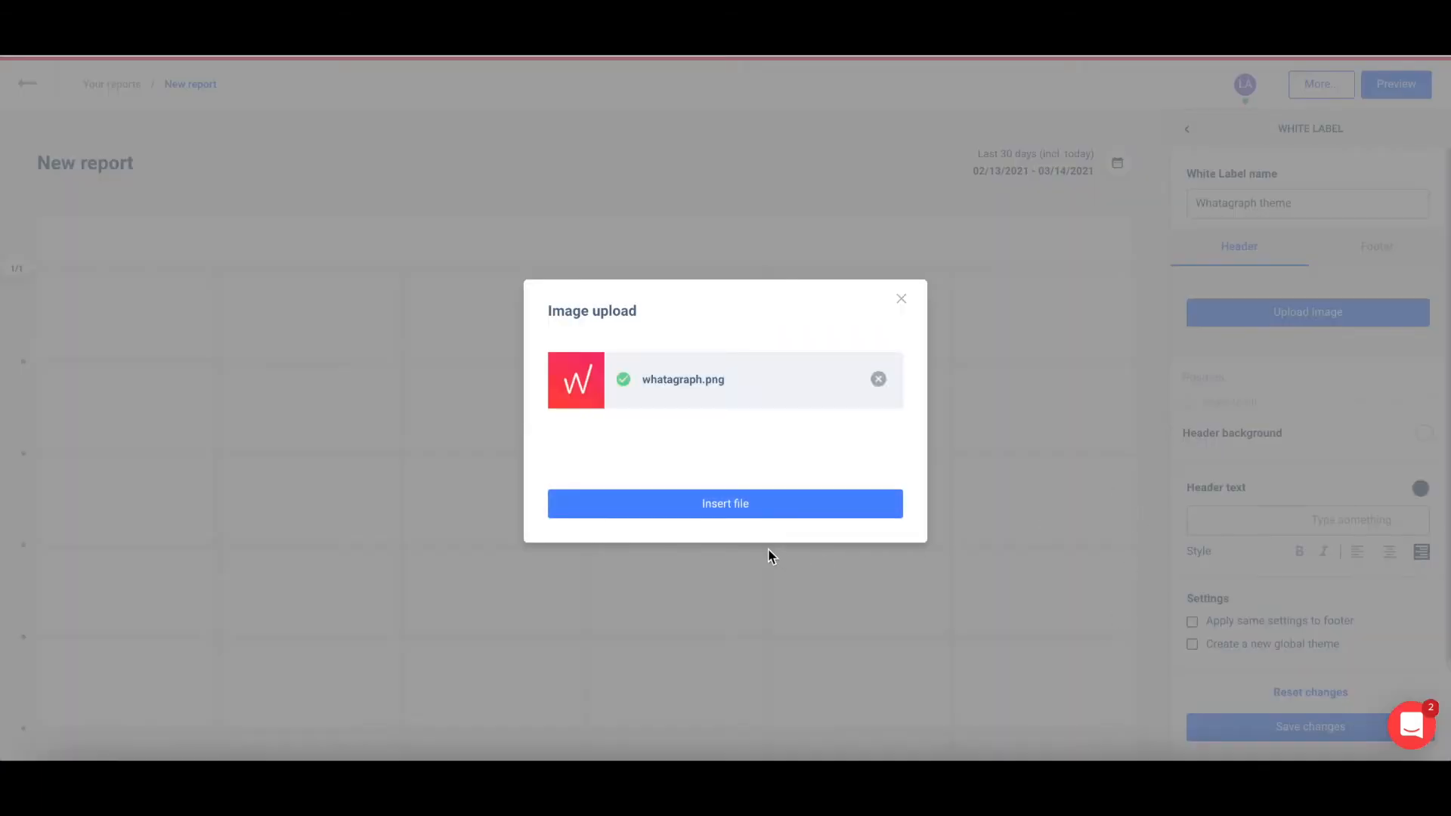
pyautogui.click(717, 512)
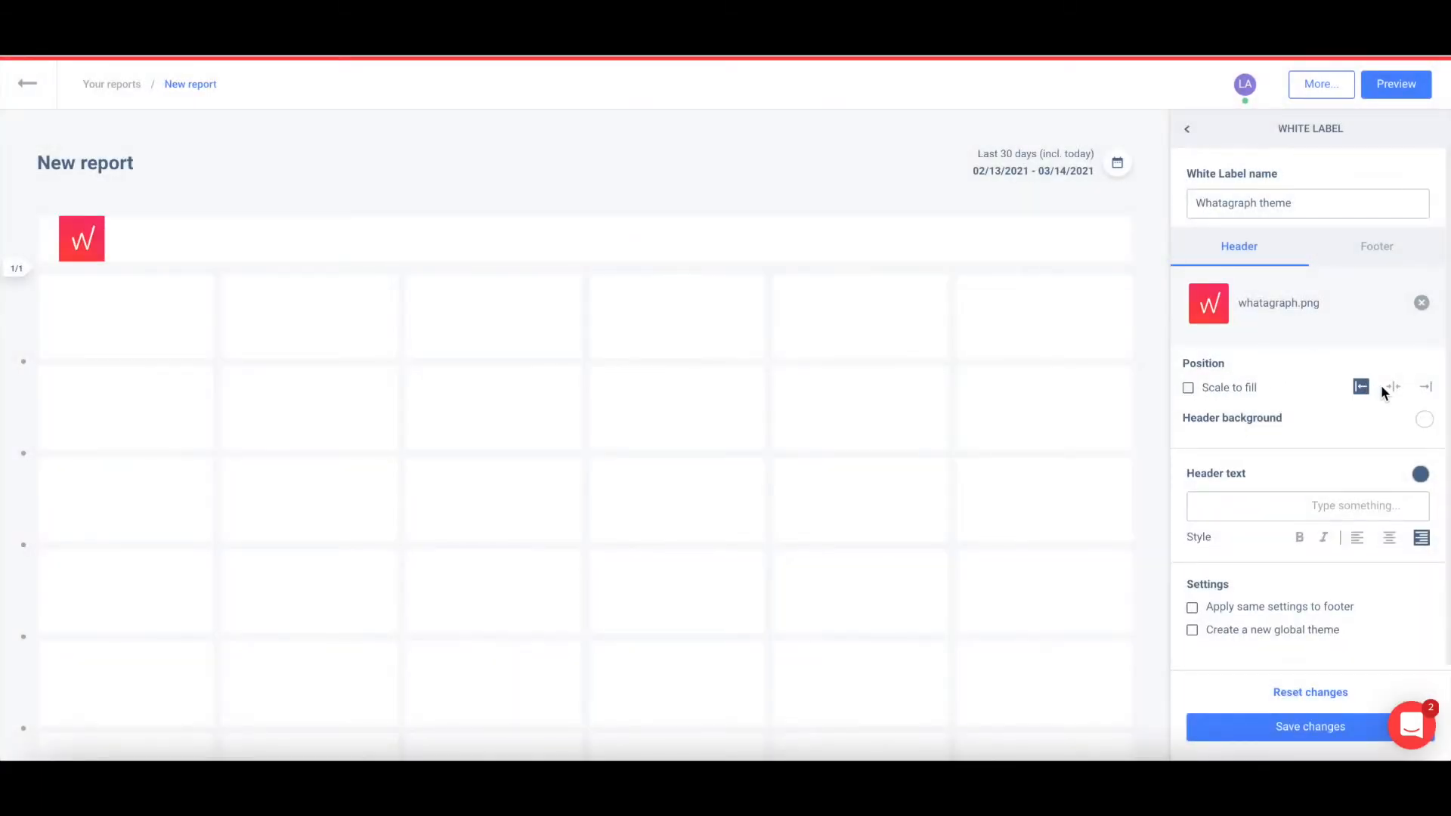
pyautogui.click(1311, 503)
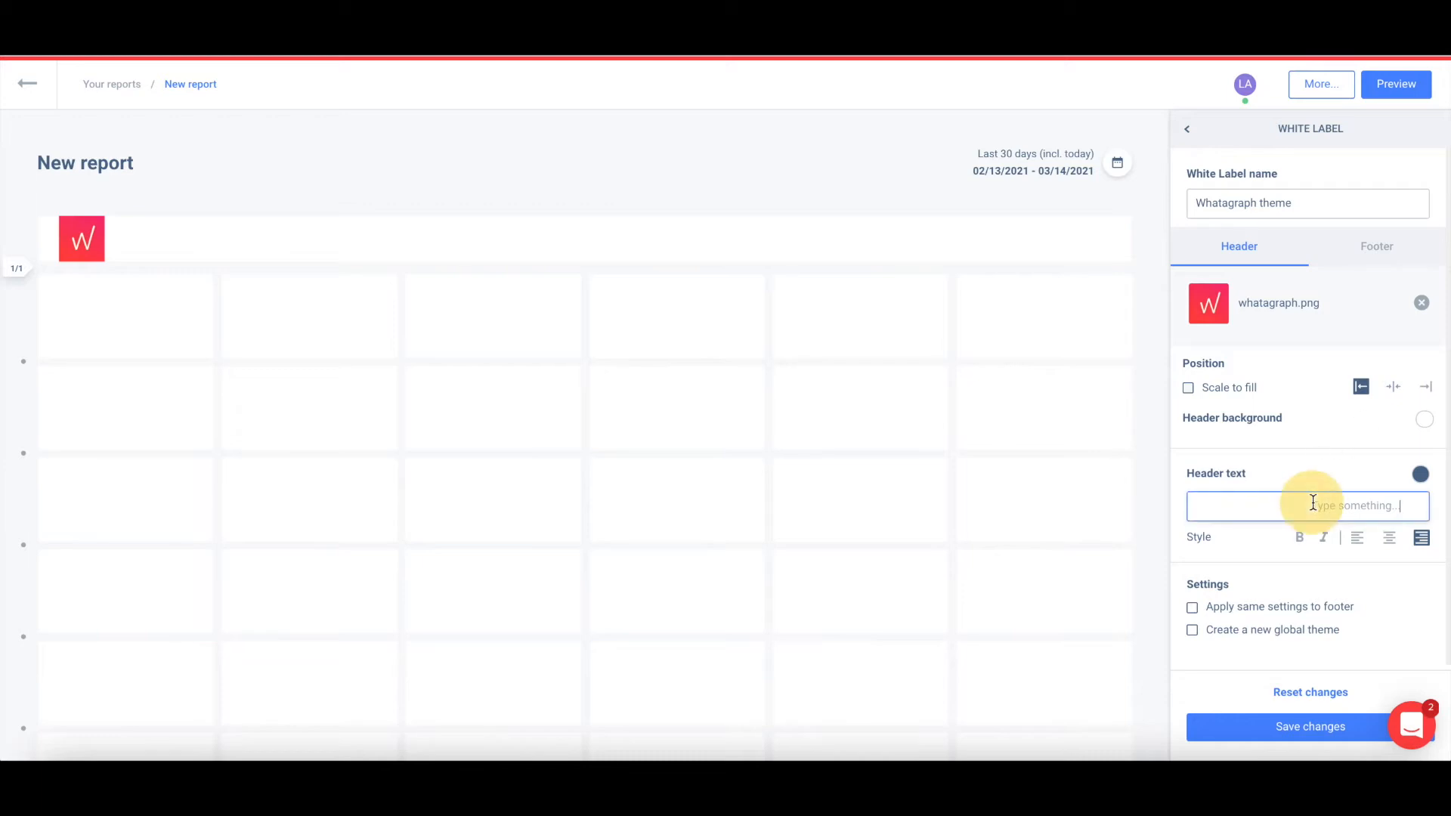
pyautogui.write('Weekly Report')
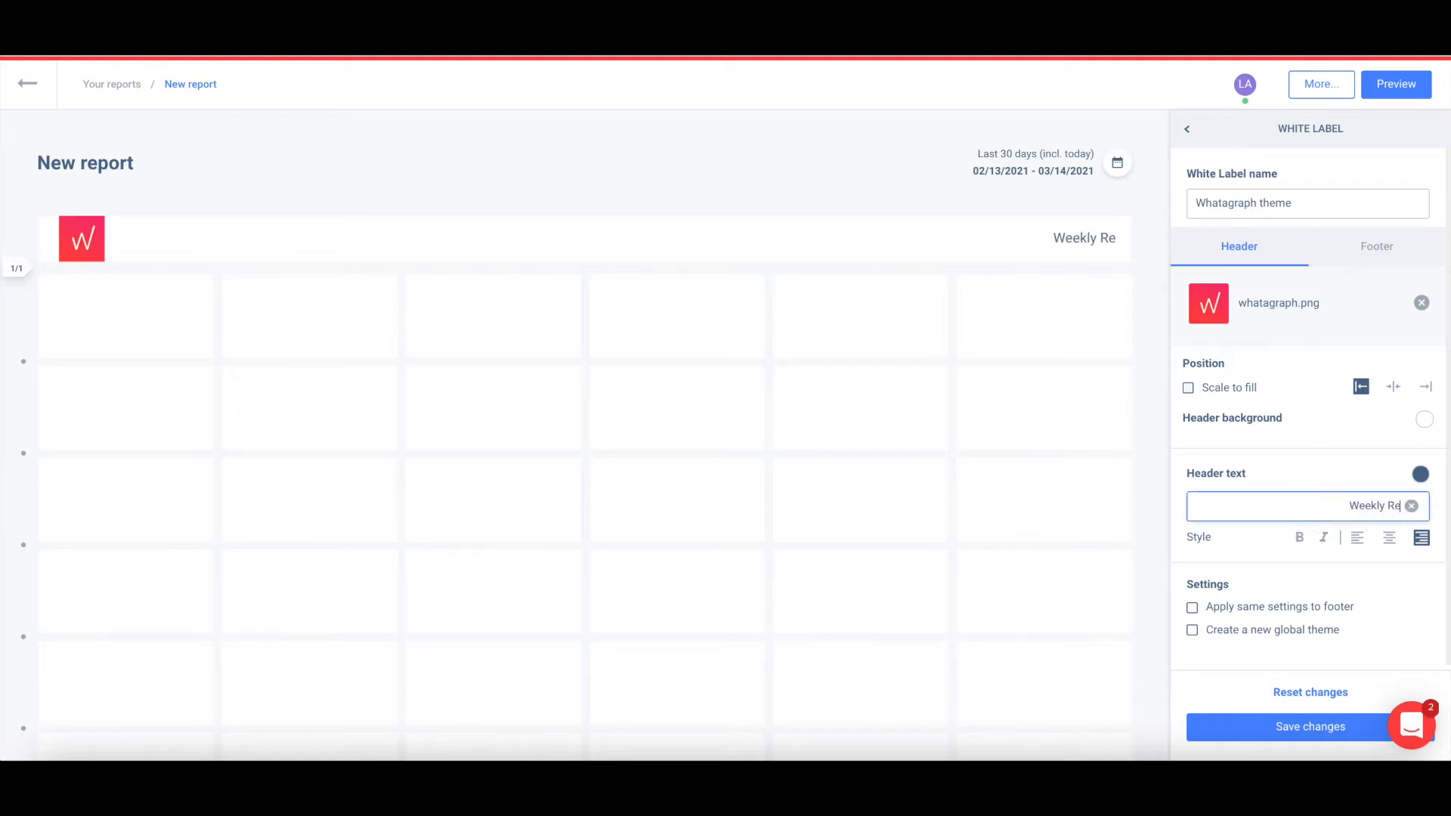
pyautogui.click(1324, 727)
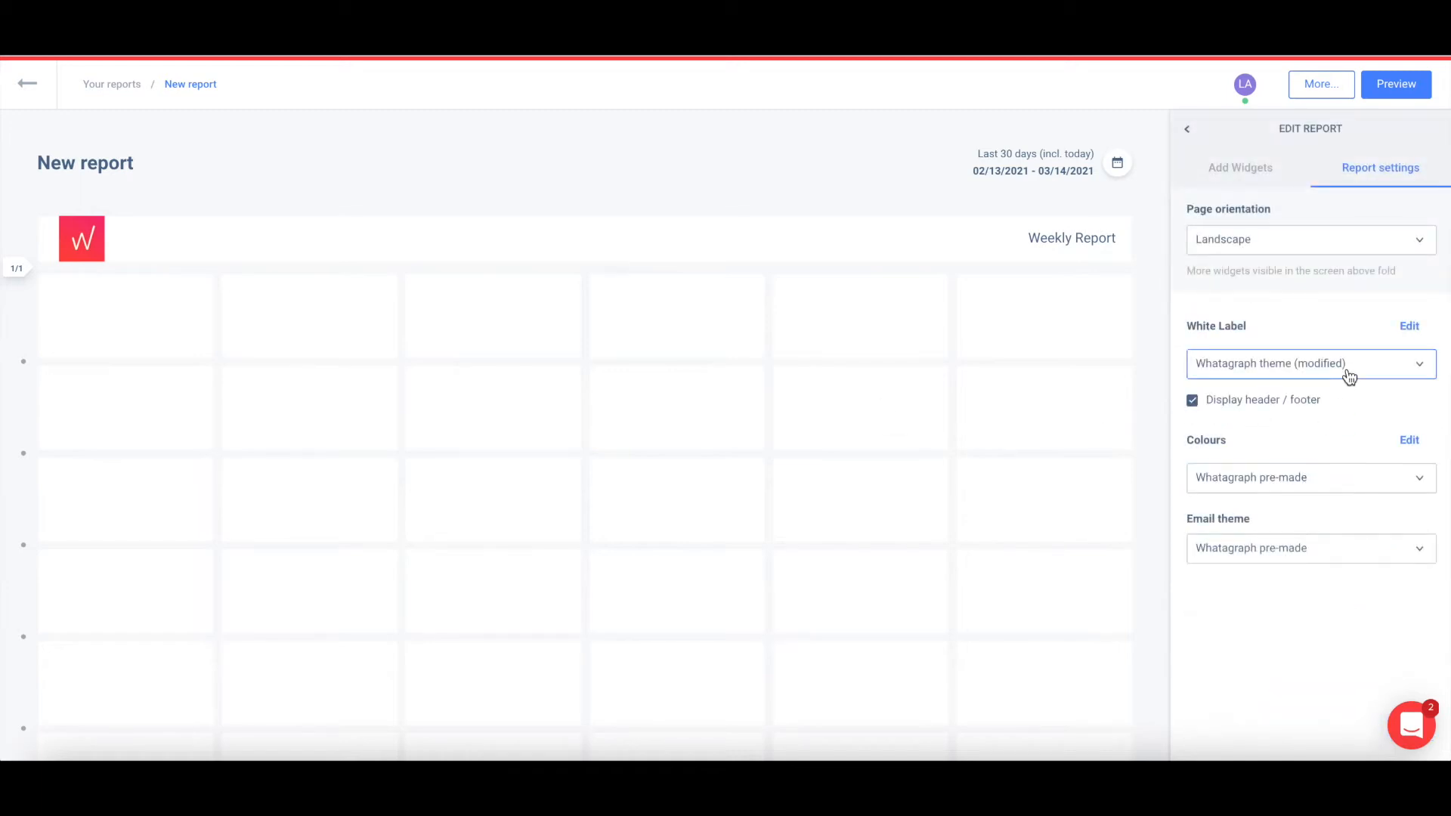
# Apply the custom Whatagraph theme, revert to the default Whatagraph theme, and show Add Widgets.
pyautogui.click(1347, 366)
pyautogui.click(1312, 468)
pyautogui.click(1319, 378)
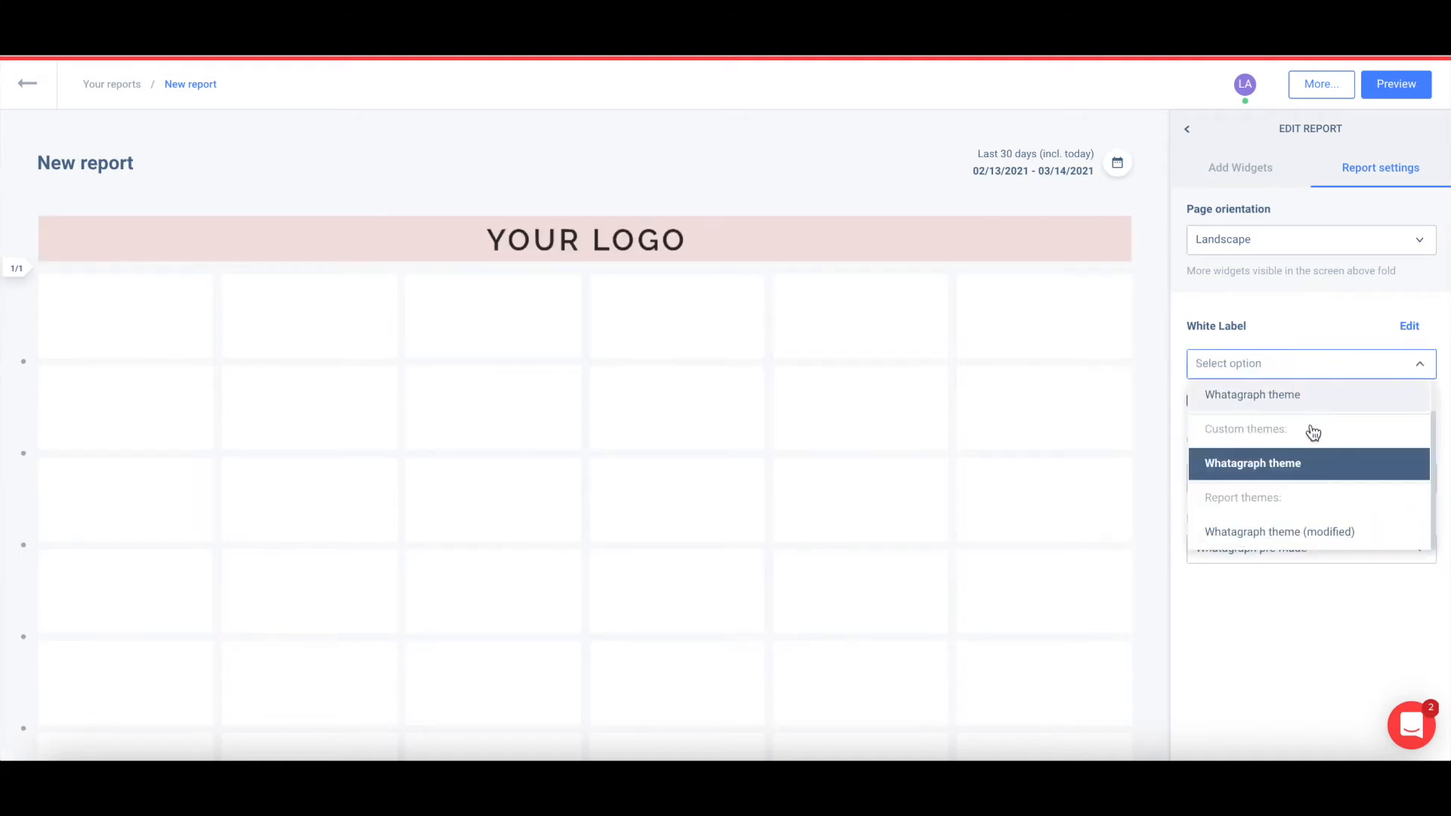
pyautogui.click(1316, 408)
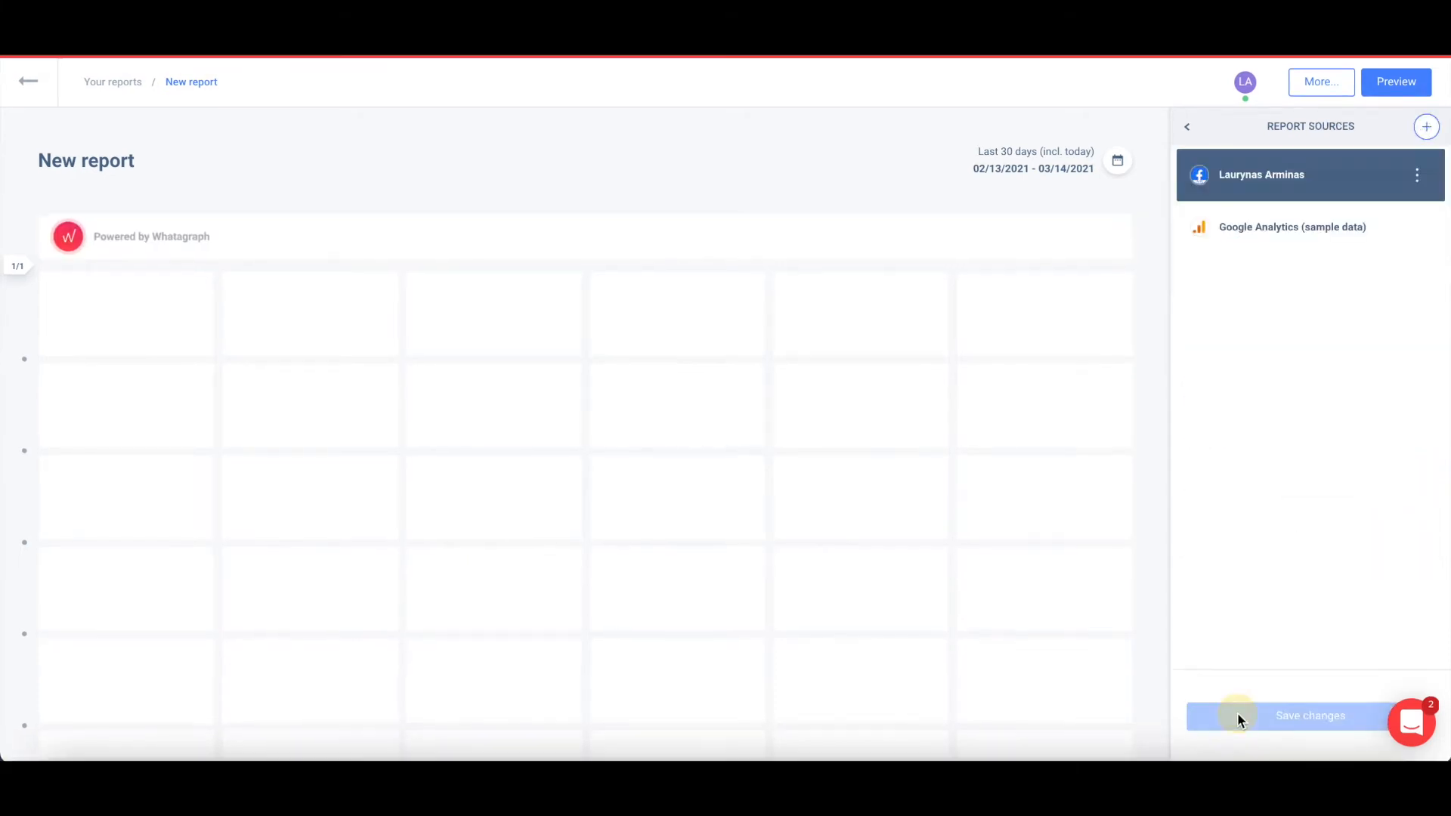
pyautogui.click(1236, 714)
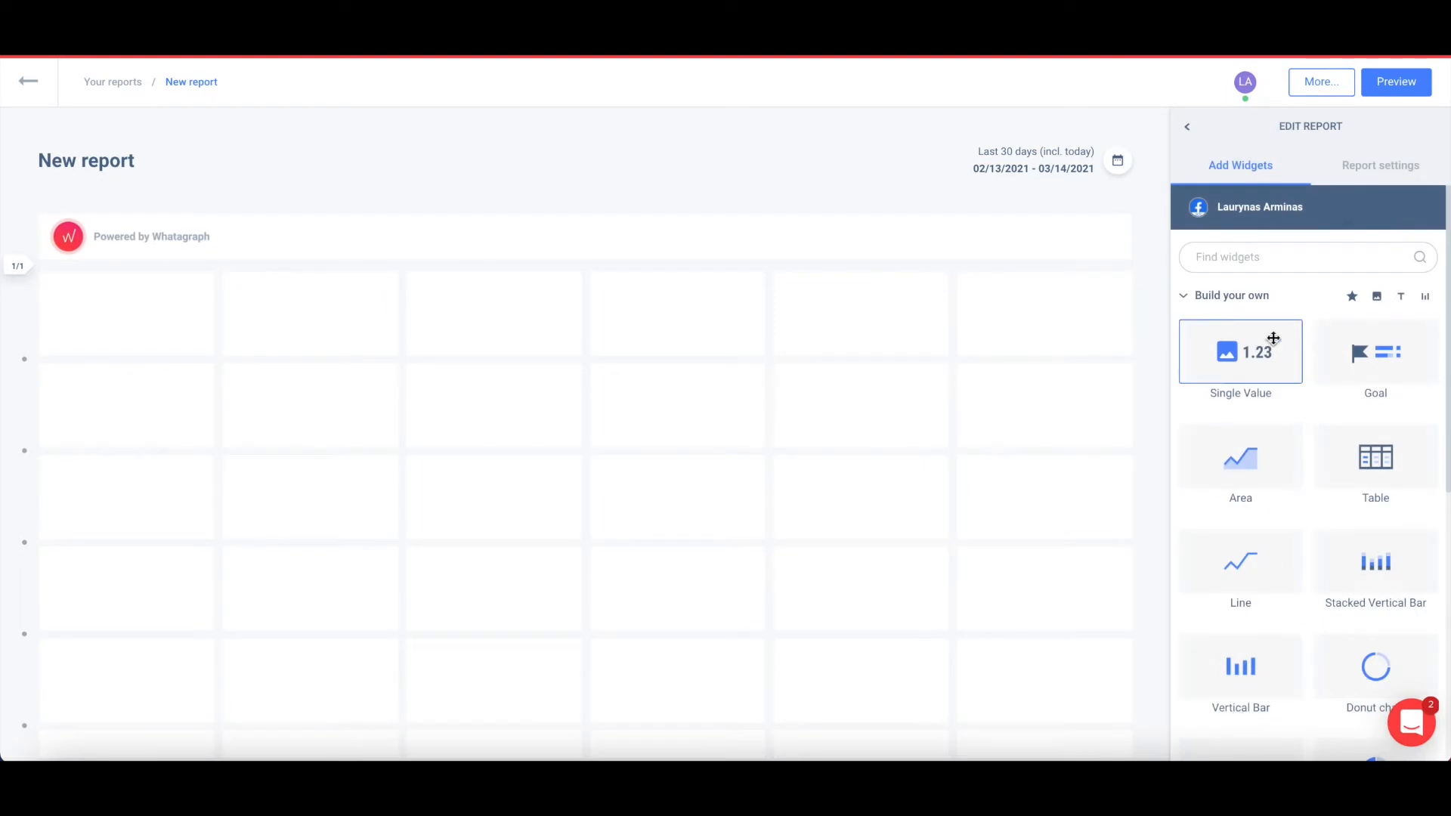
# From pre-made widgets, add Impressions and Impressions VS Reach side by side at the top.
pyautogui.click(1203, 302)
pyautogui.click(1198, 360)
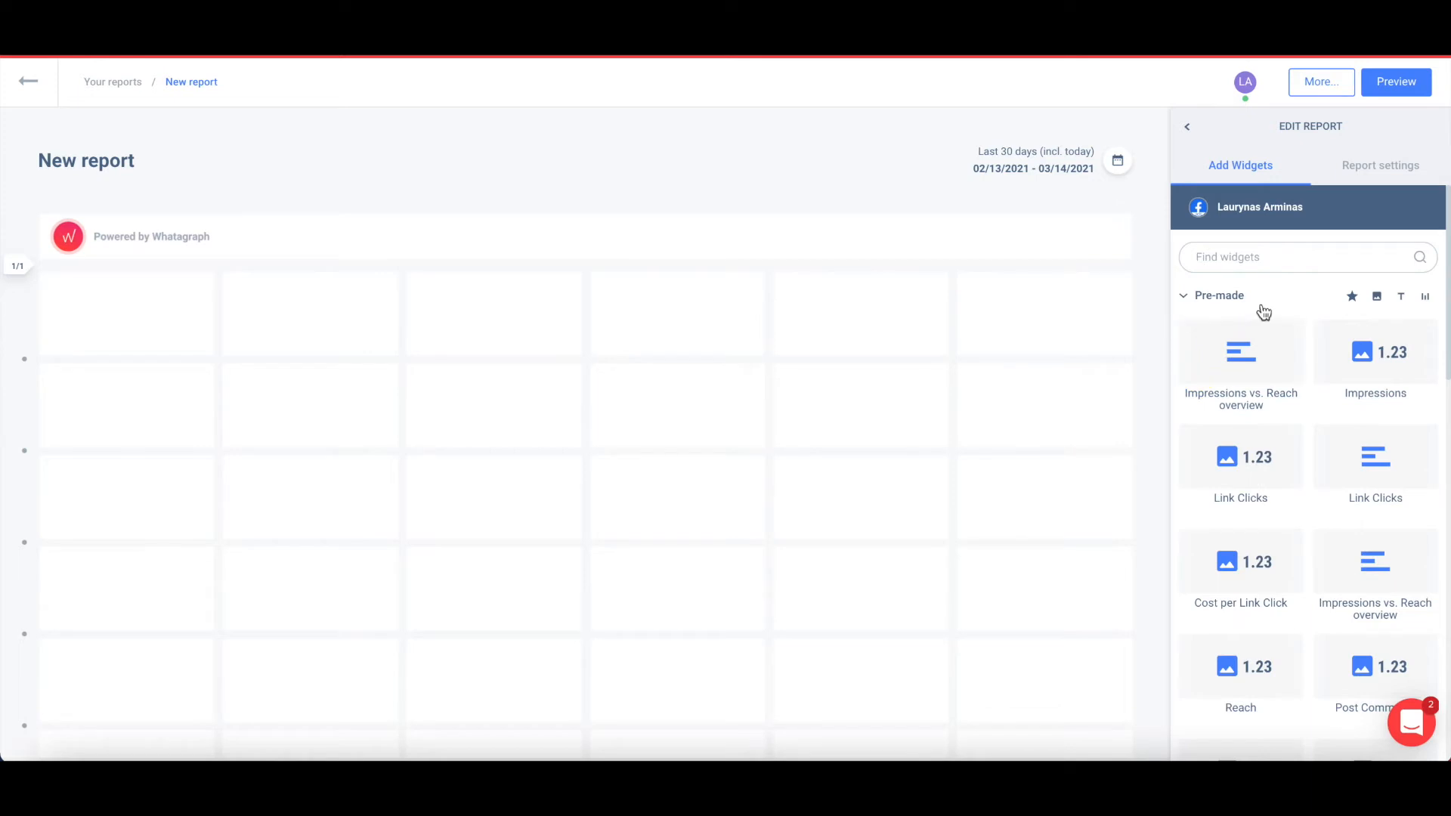
pyautogui.click(1267, 257)
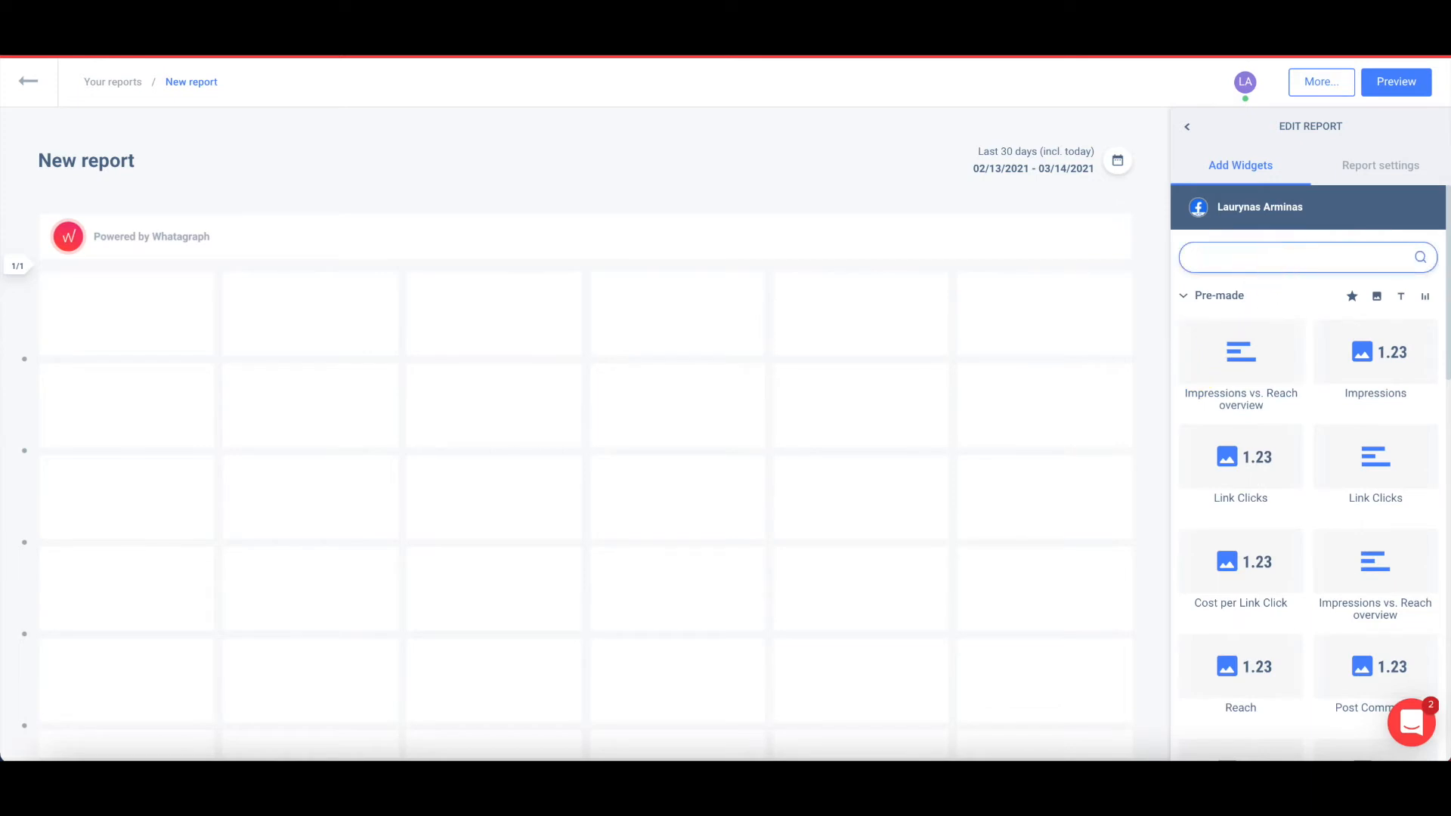
pyautogui.write('im')
pyautogui.moveTo(1330, 351); pyautogui.dragTo(141, 392)
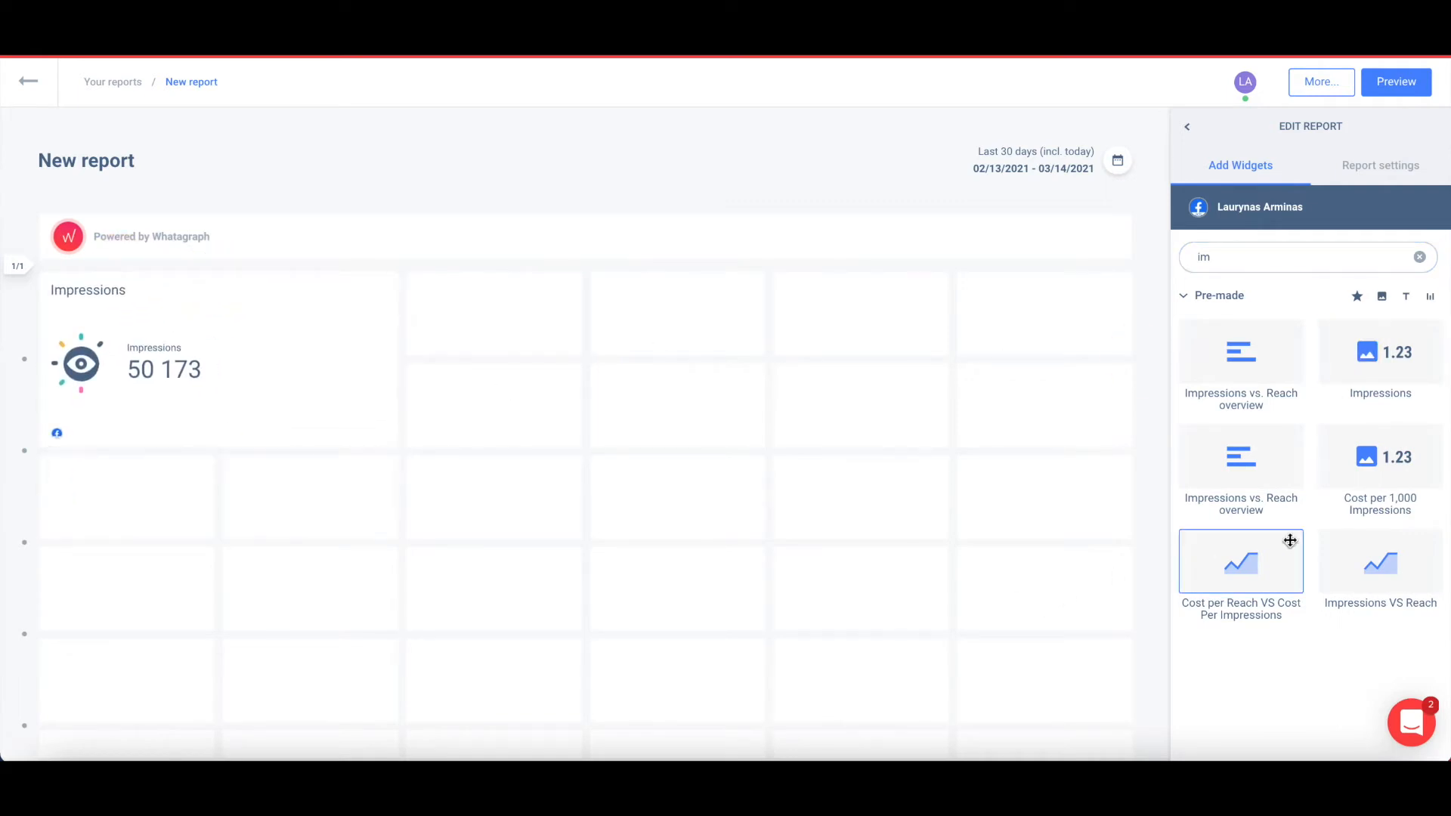
pyautogui.click(1329, 542)
pyautogui.moveTo(1330, 543); pyautogui.dragTo(525, 333)
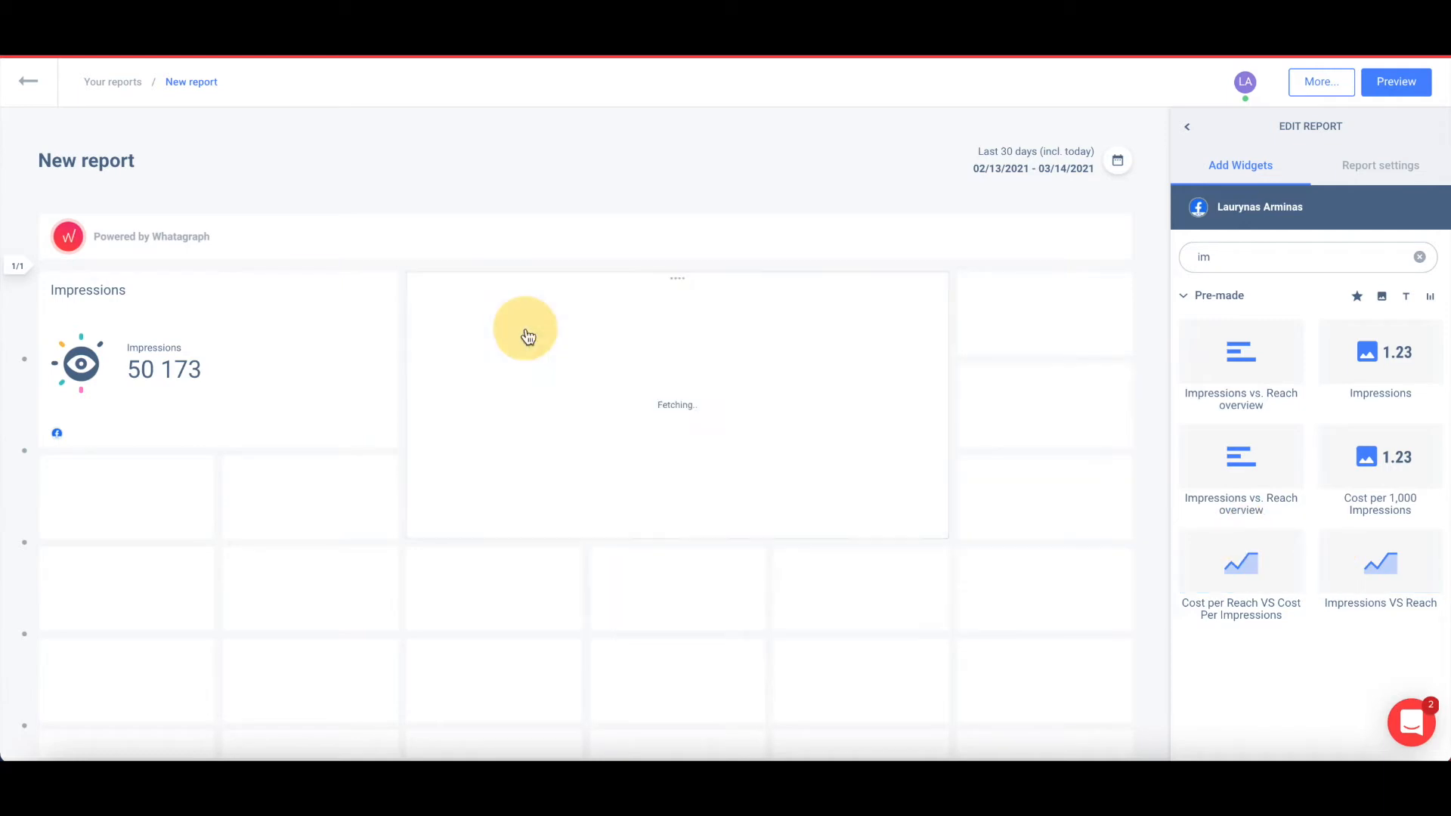
# Search 'click' and add the Link Clicks and Cost per Link Click widgets.
pyautogui.click(1267, 270)
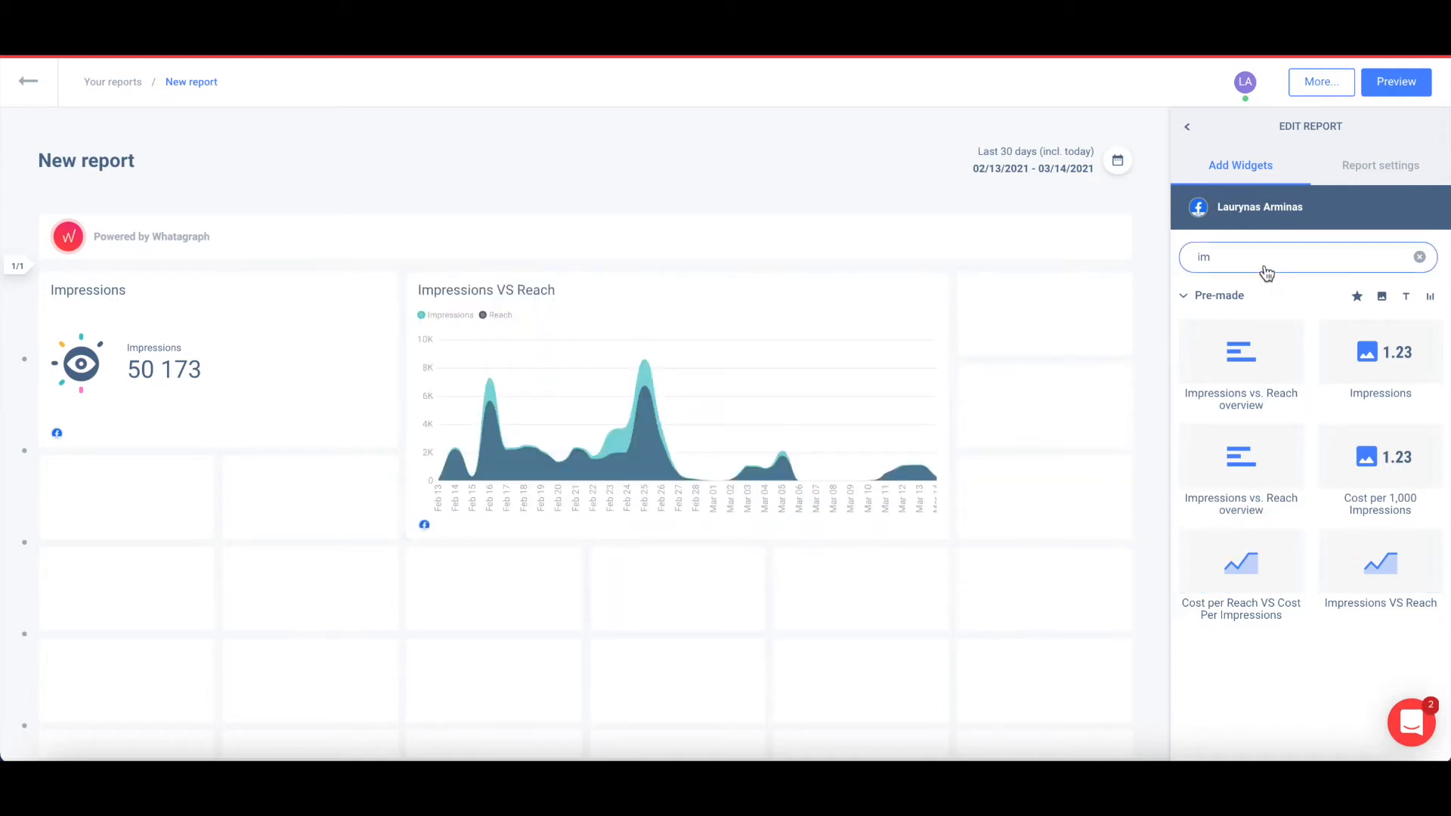
pyautogui.press('BackSpace')
pyautogui.press('BackSpace')
pyautogui.write('cl')
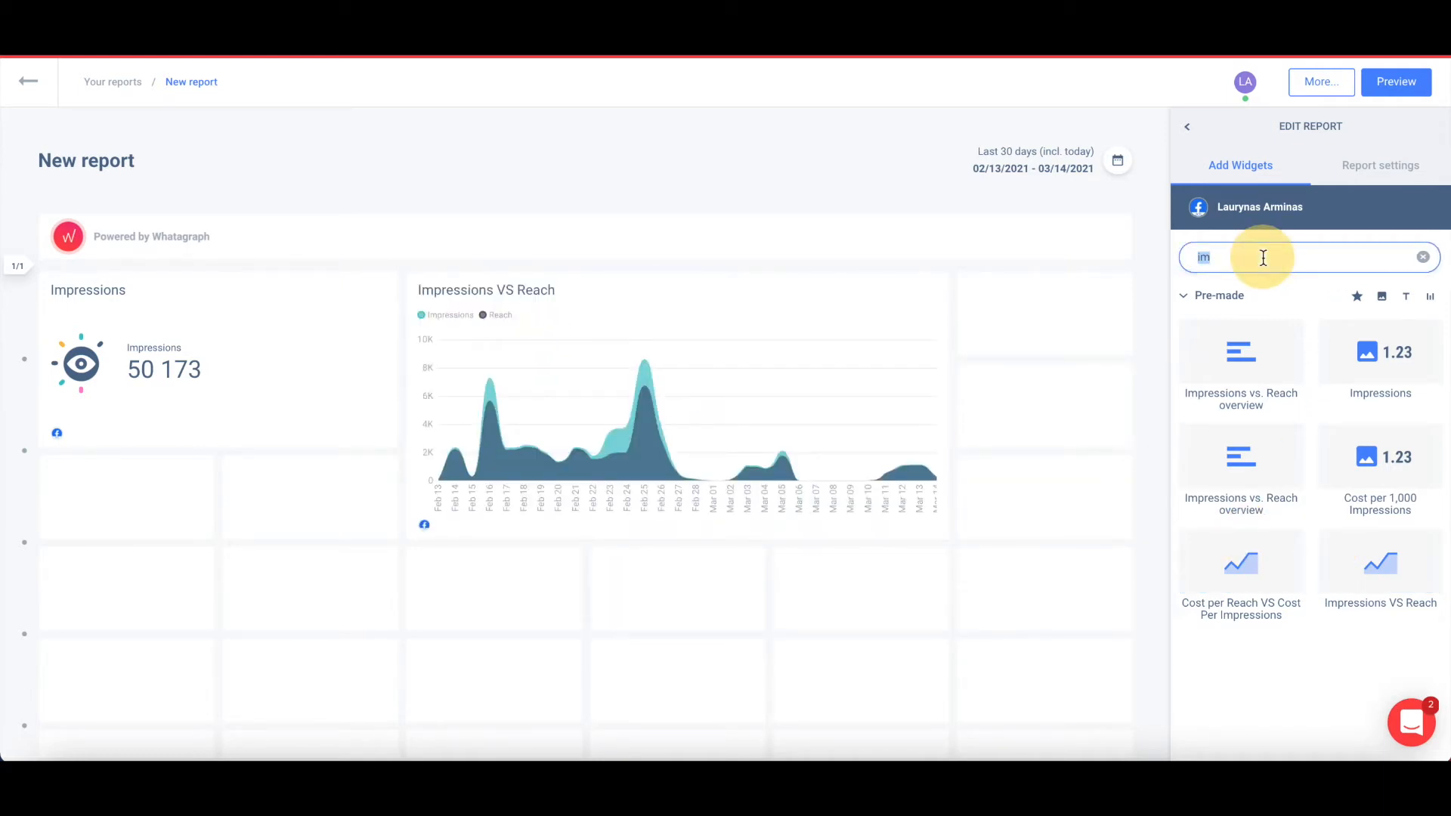
pyautogui.write('ick')
pyautogui.moveTo(1244, 373); pyautogui.dragTo(161, 519)
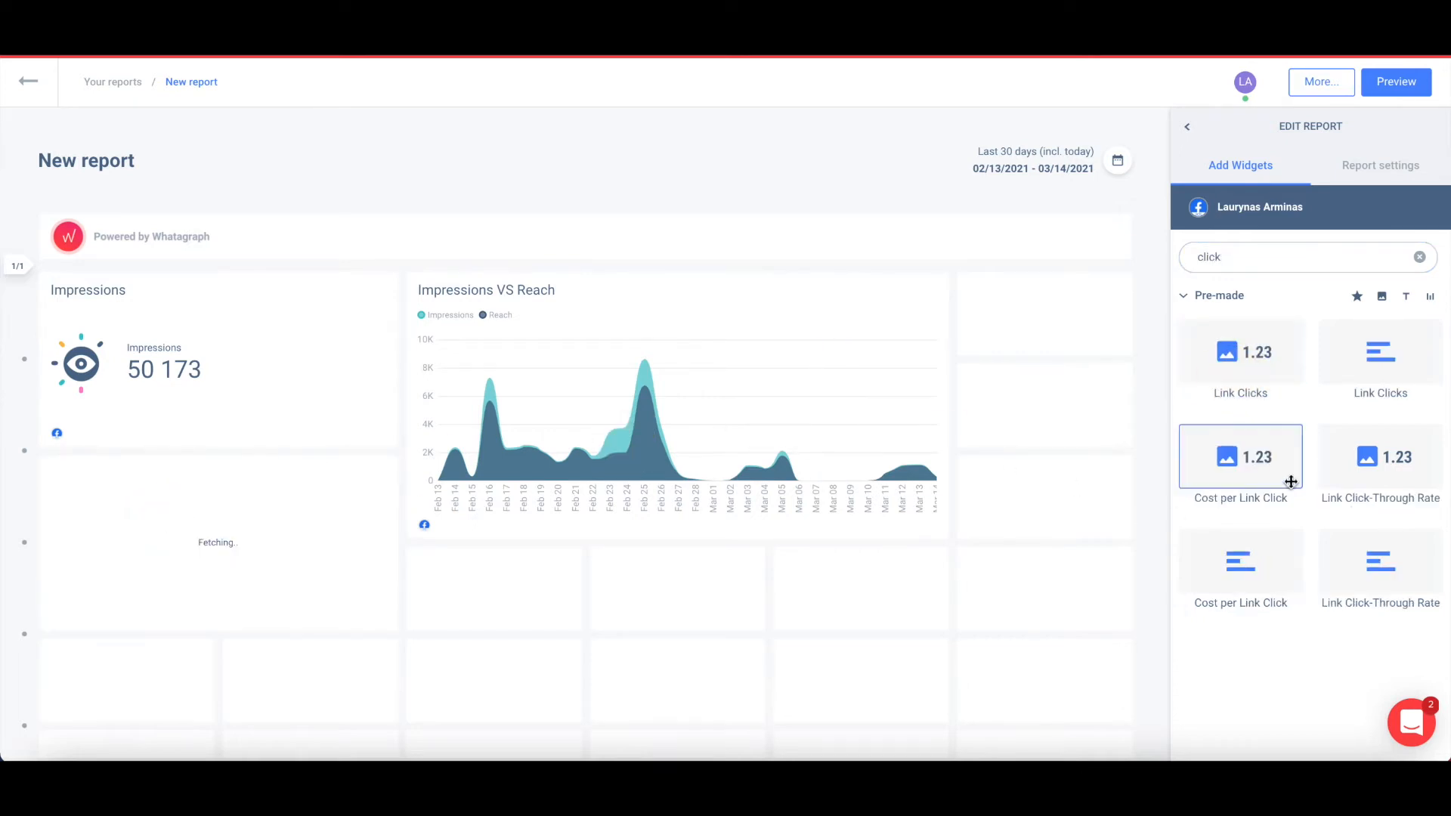
pyautogui.moveTo(1273, 574); pyautogui.dragTo(559, 620)
pyautogui.moveTo(944, 529); pyautogui.dragTo(1091, 525)
# Widen the Cost per Link Click chart to full page width and select the search term to clear.
pyautogui.scroll(-1, 787, 668)
pyautogui.scroll(-1, 788, 668)
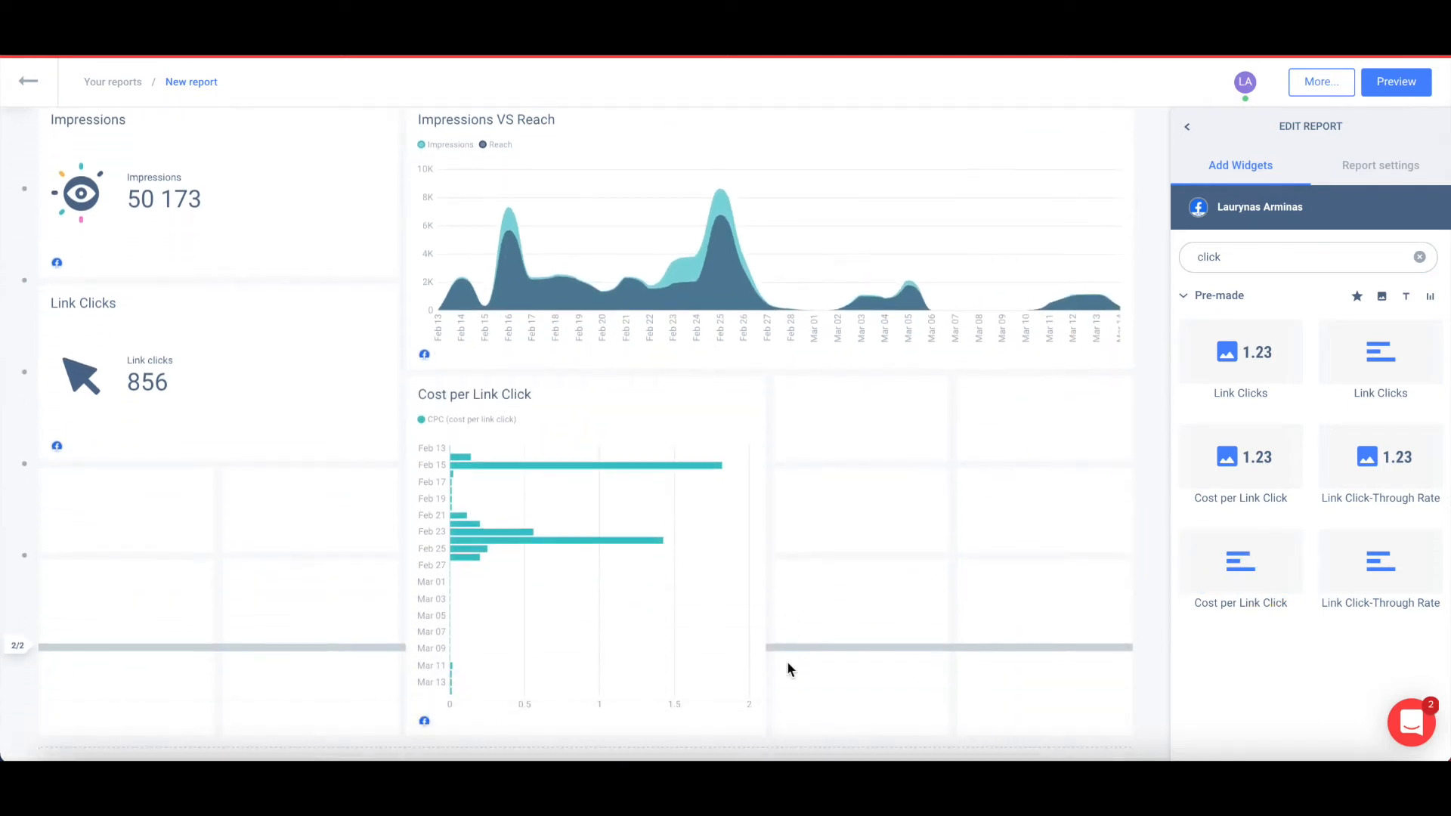
pyautogui.moveTo(764, 728); pyautogui.dragTo(1043, 616)
pyautogui.scroll(-1, 552, 587)
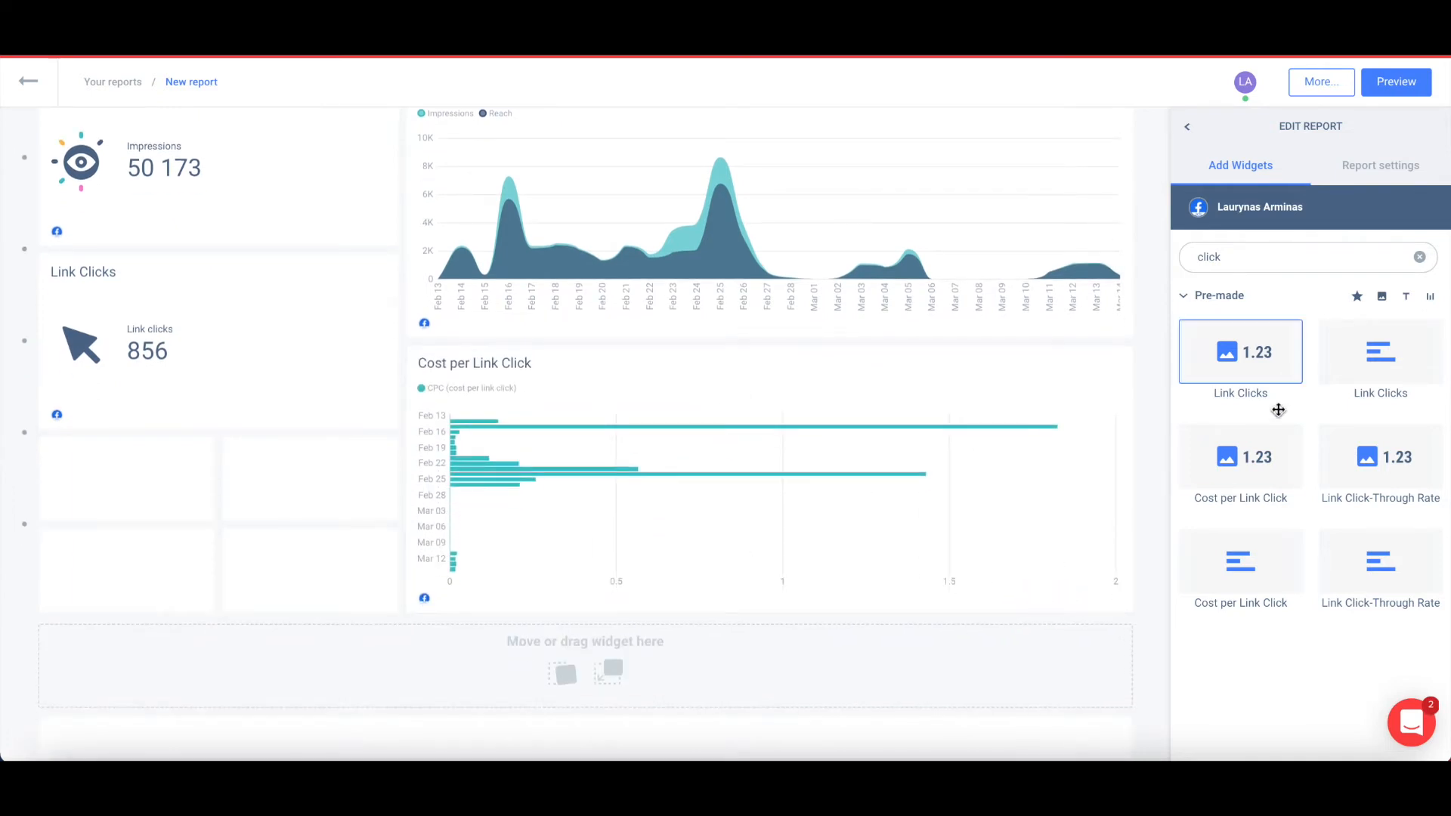
pyautogui.click(1292, 256)
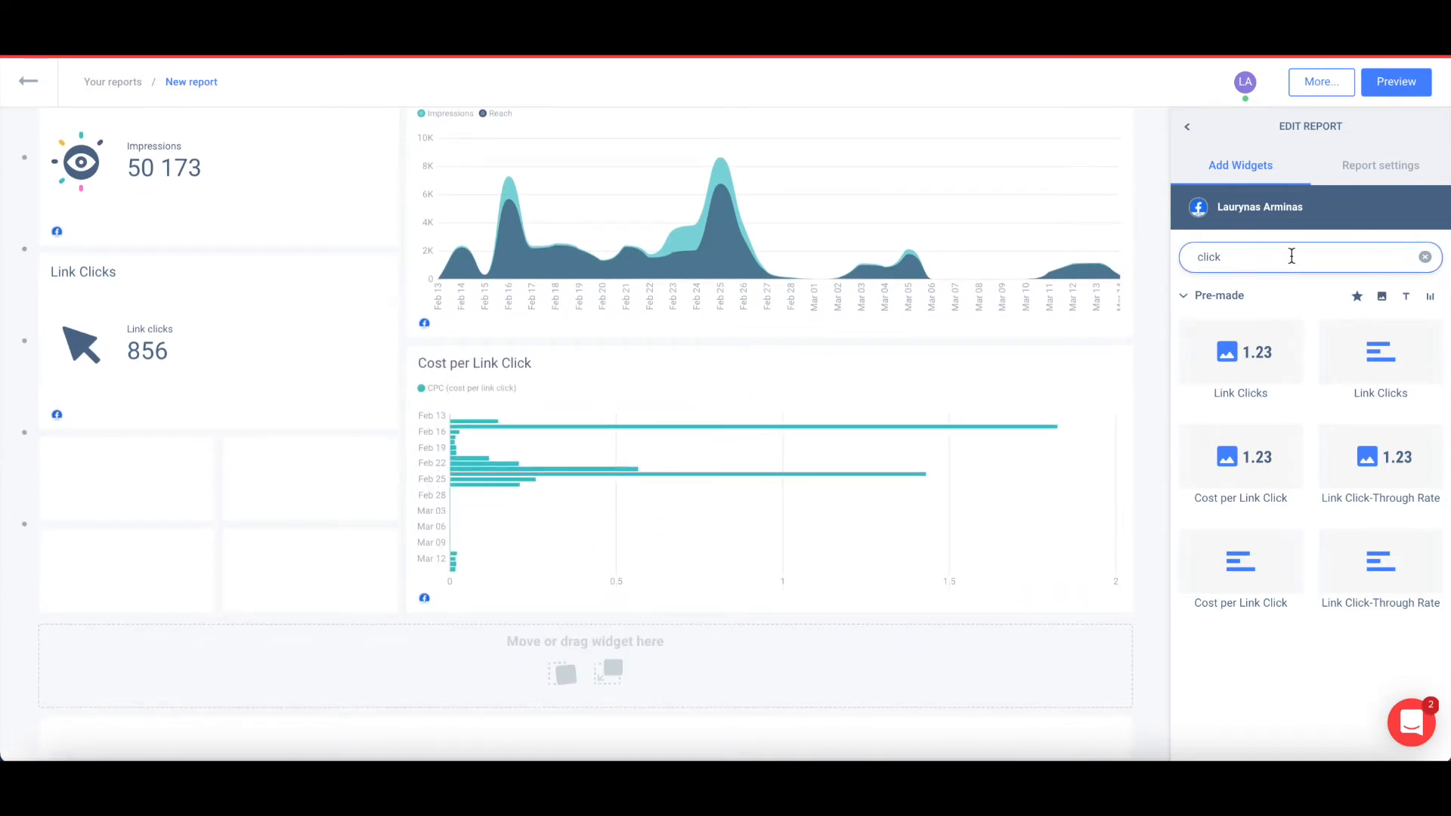
pyautogui.doubleClick(1292, 256)
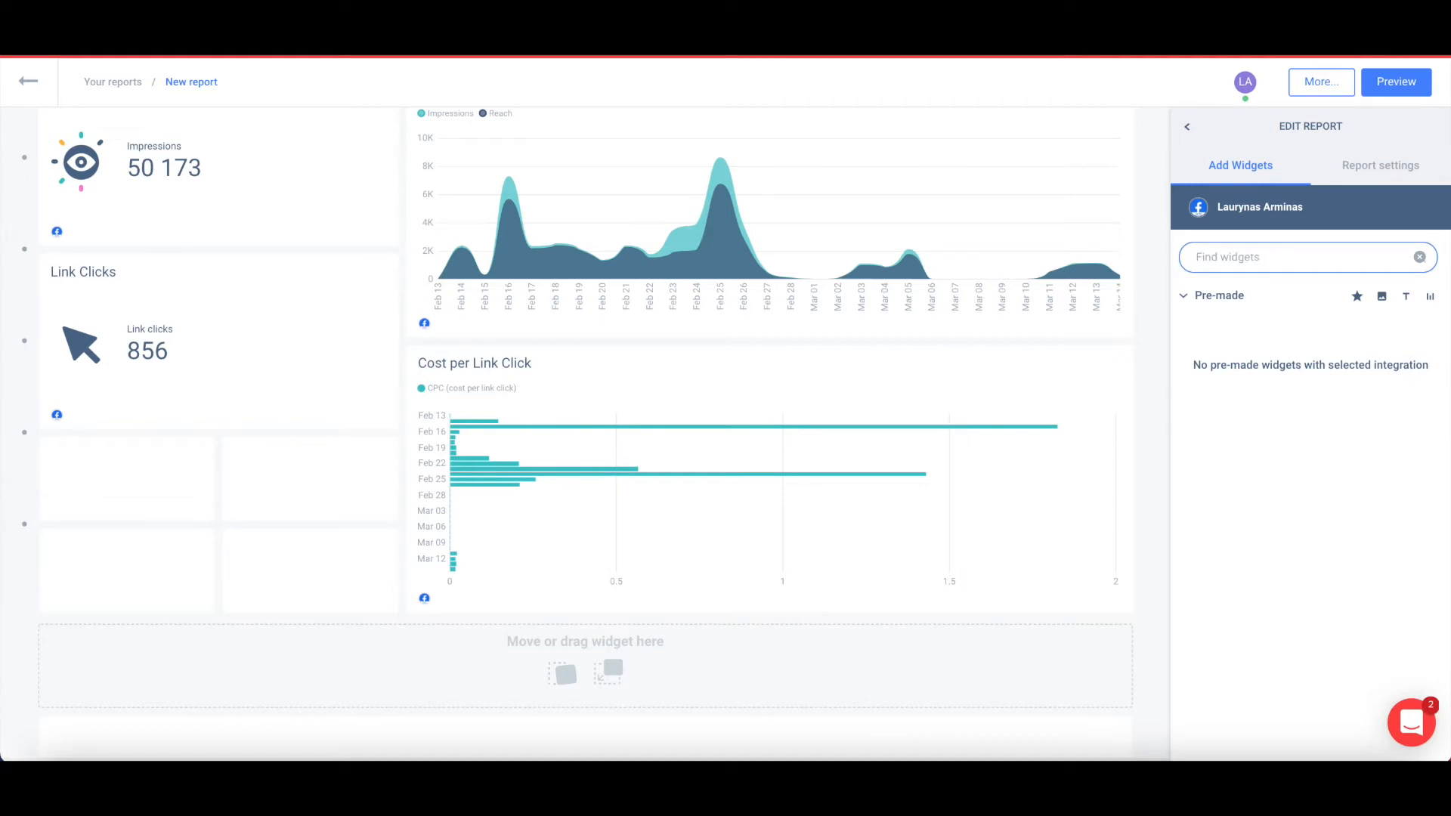
# Add a Table widget from Build your own and widen it.
pyautogui.click(1196, 299)
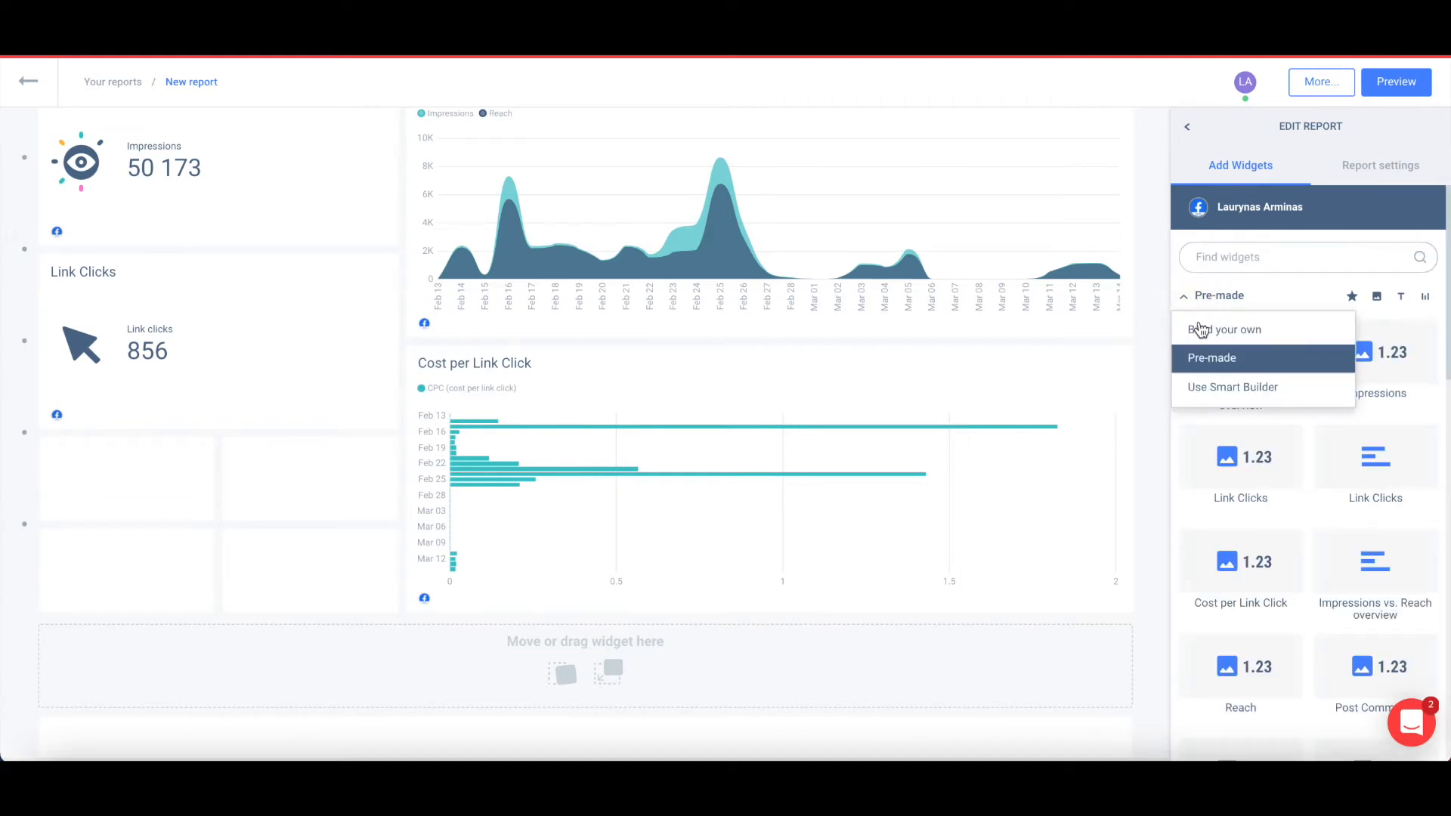
pyautogui.click(1202, 330)
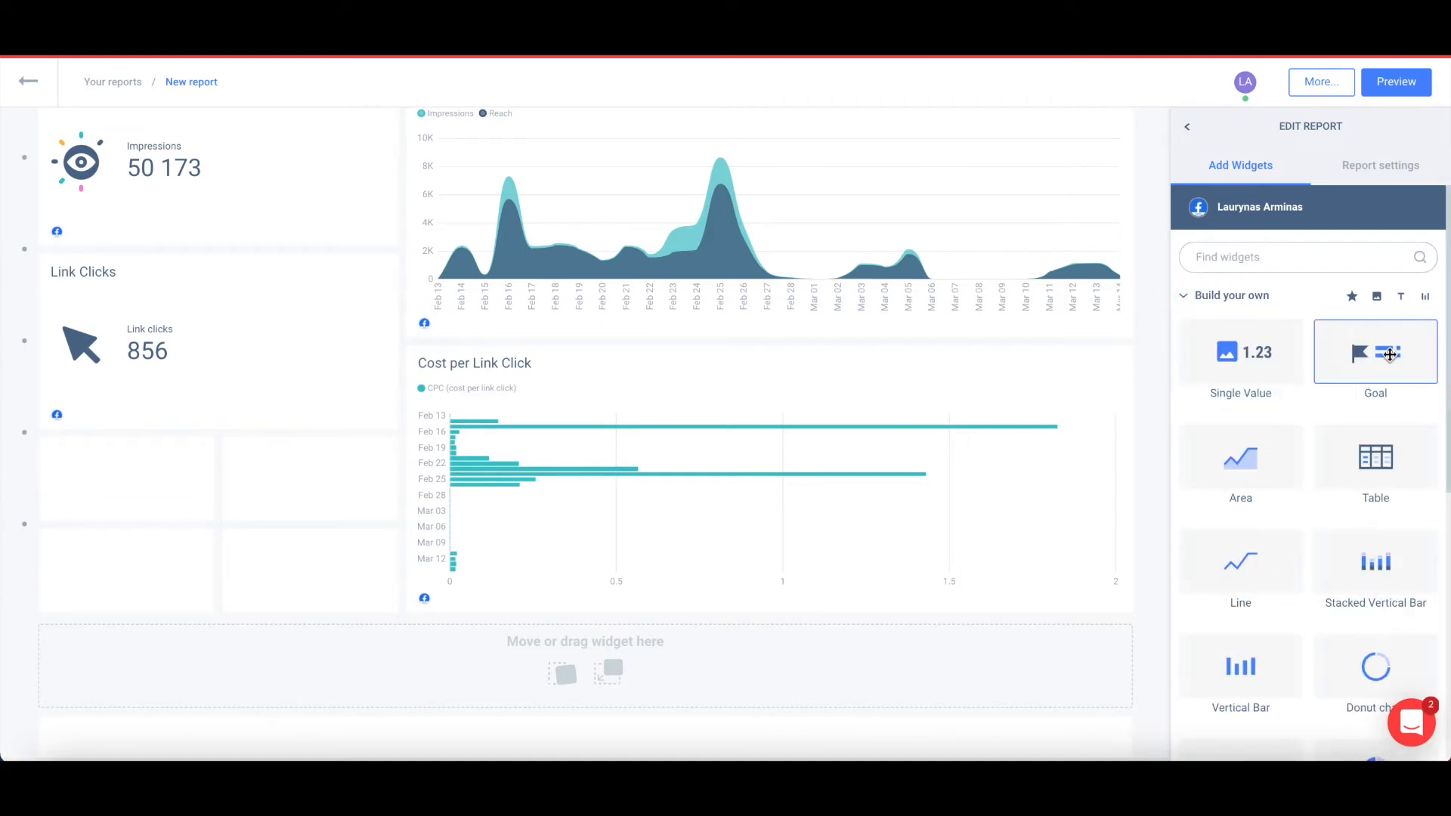
pyautogui.scroll(-1, 982, 500)
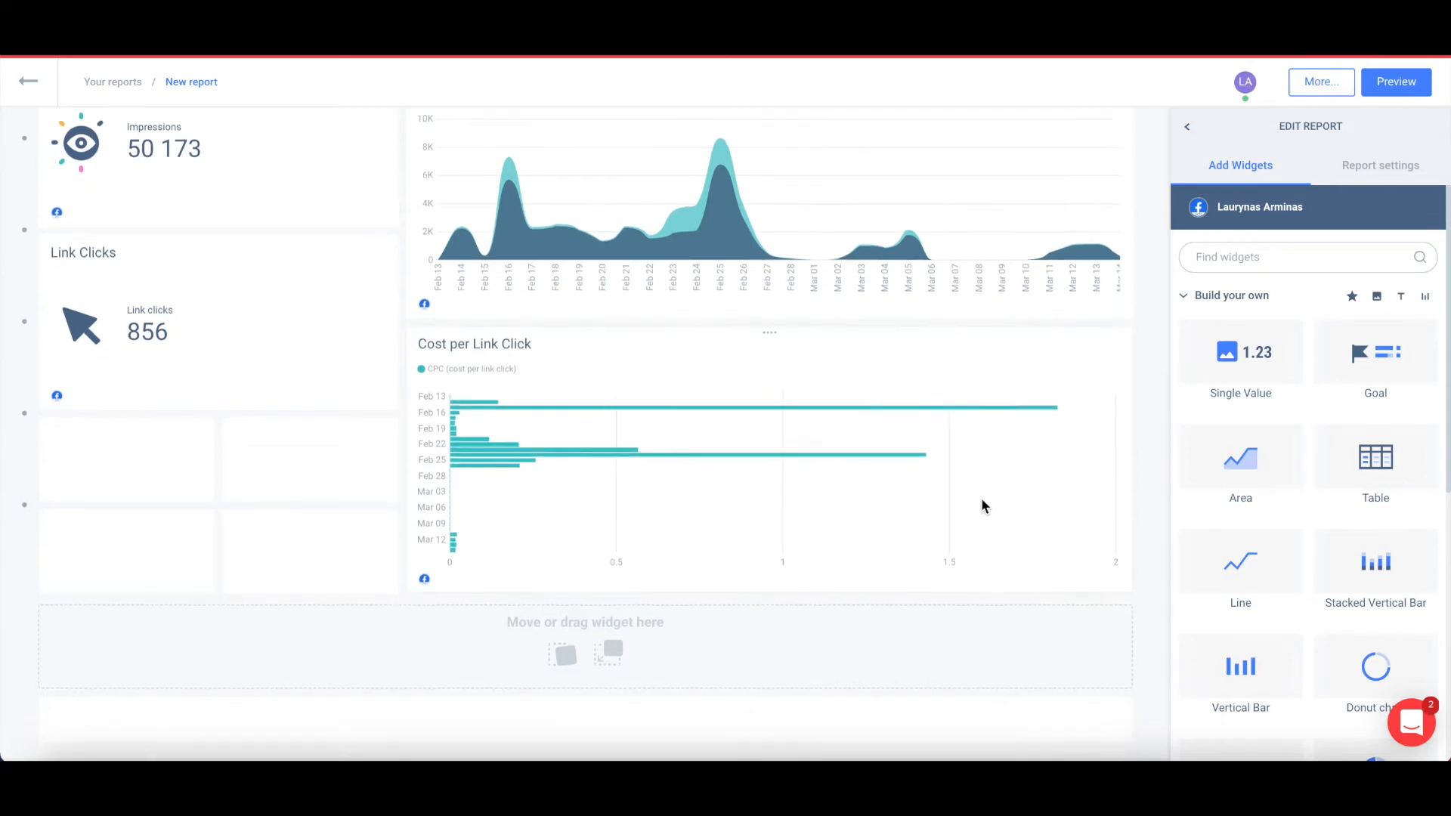
pyautogui.moveTo(985, 565); pyautogui.dragTo(130, 650)
pyautogui.scroll(-2, 385, 595)
pyautogui.moveTo(390, 596); pyautogui.dragTo(633, 598)
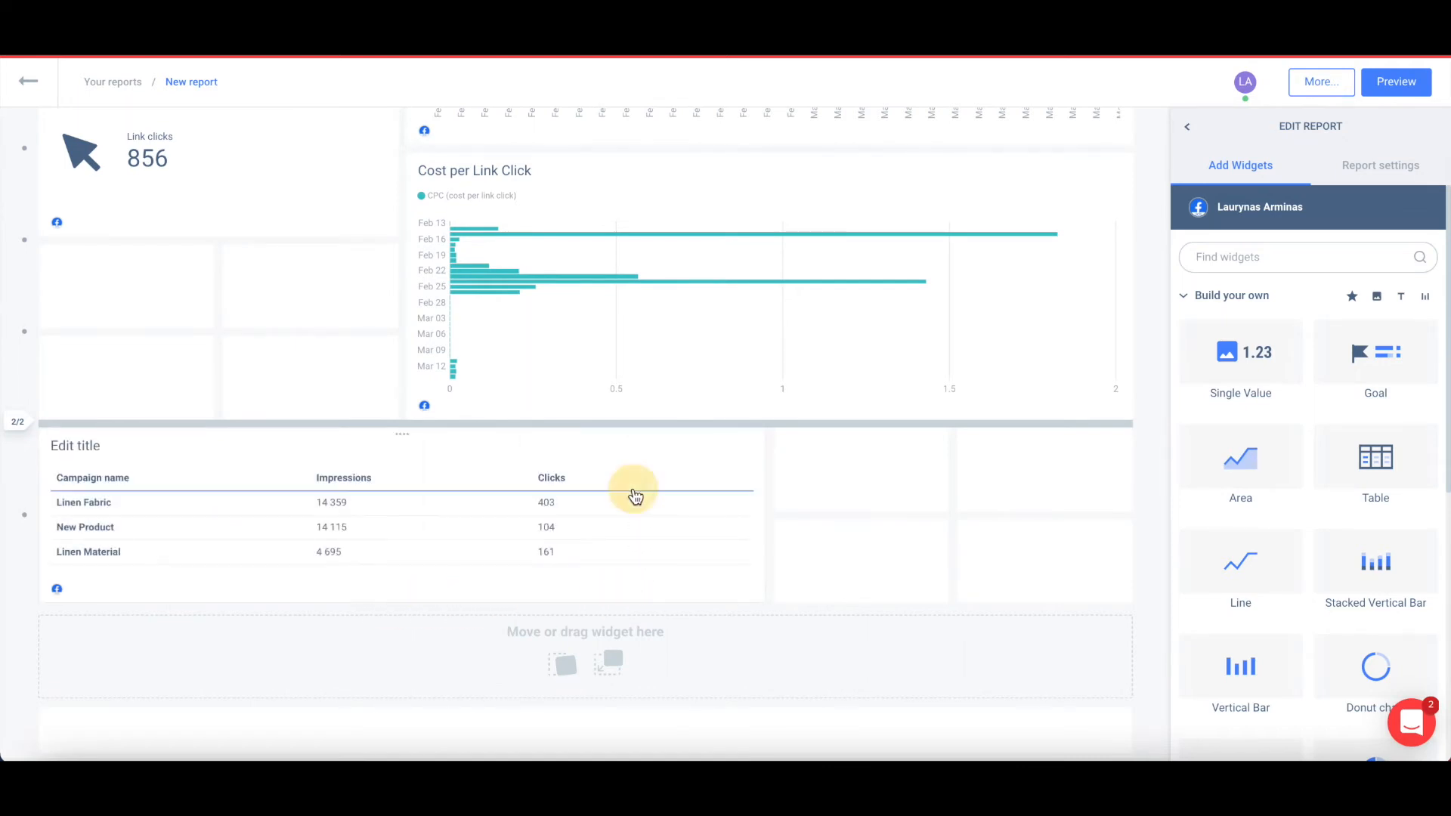
# Change the table's dimension to Country and update it.
pyautogui.click(634, 493)
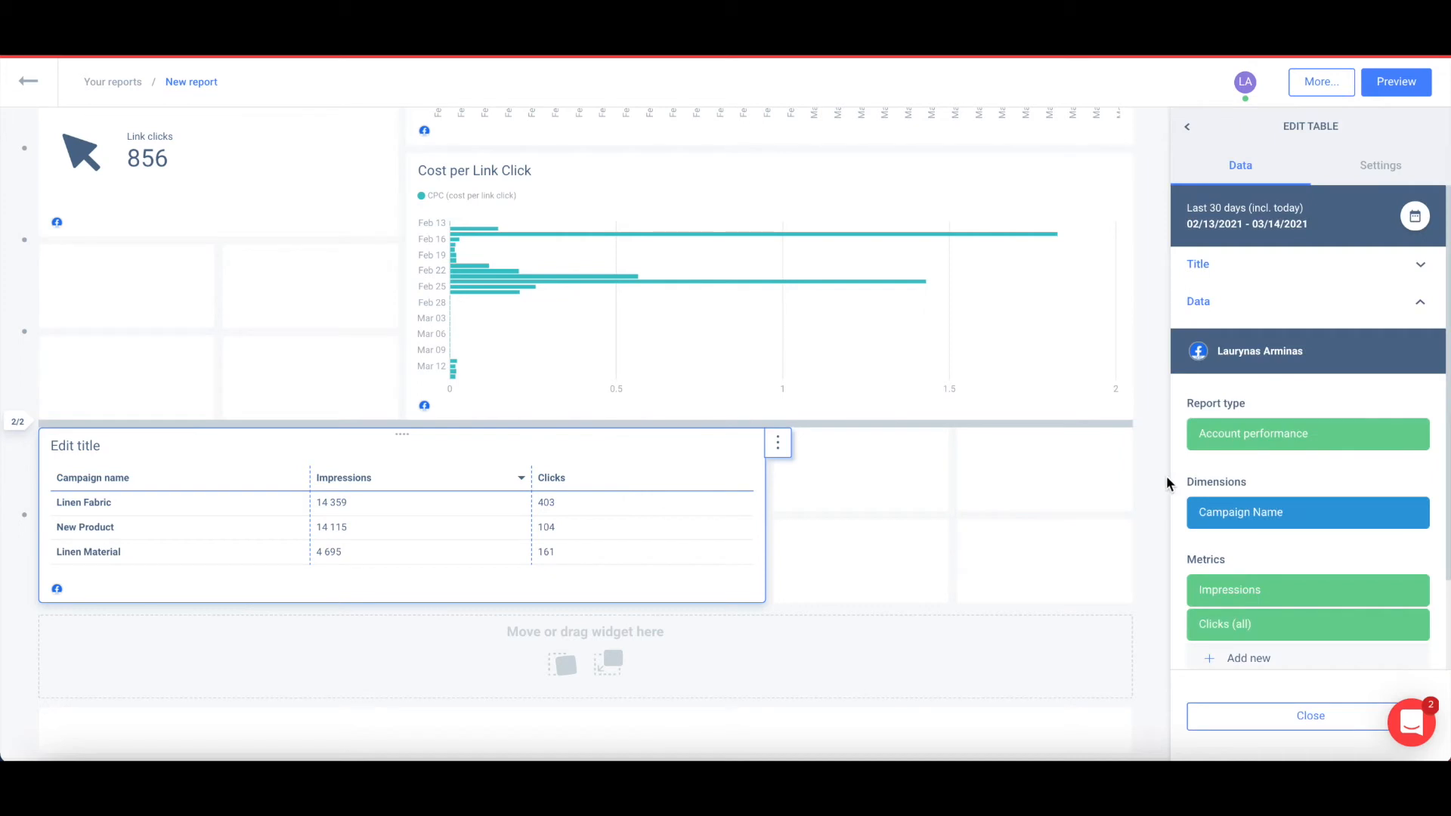
pyautogui.moveTo(1251, 505)
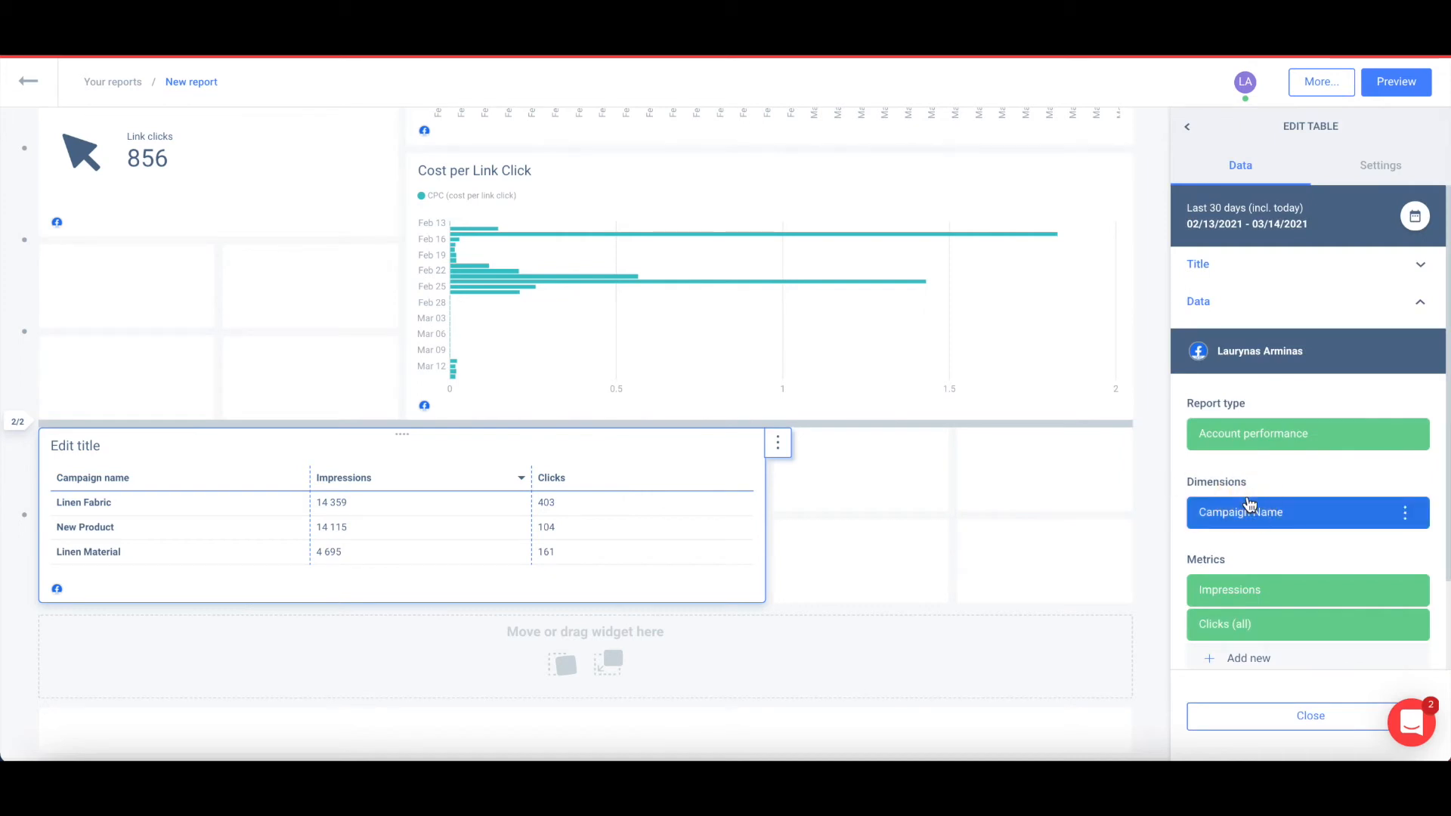
pyautogui.click(1251, 514)
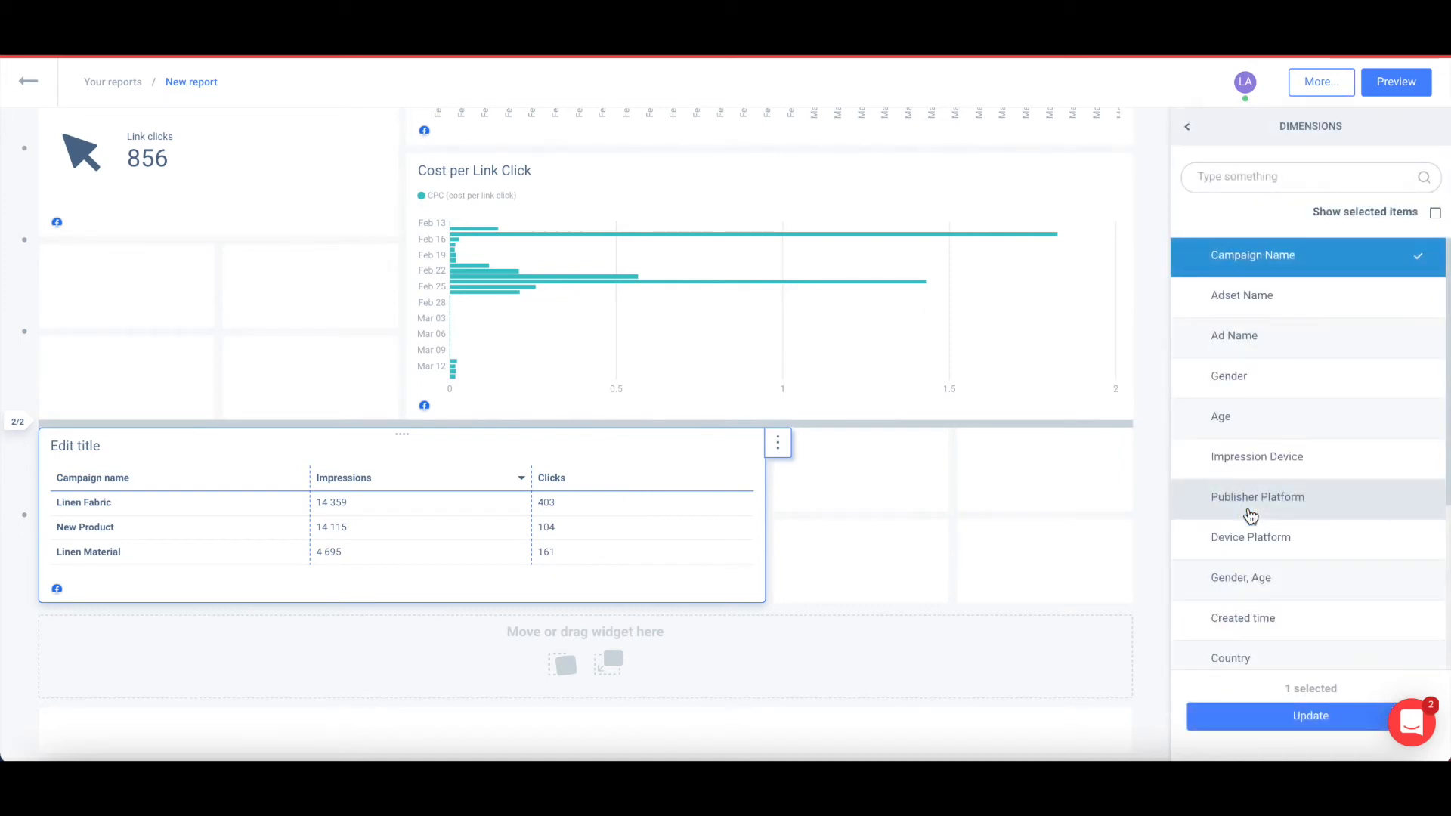
pyautogui.click(1247, 176)
pyautogui.write('cou')
pyautogui.click(1249, 266)
pyautogui.click(1274, 718)
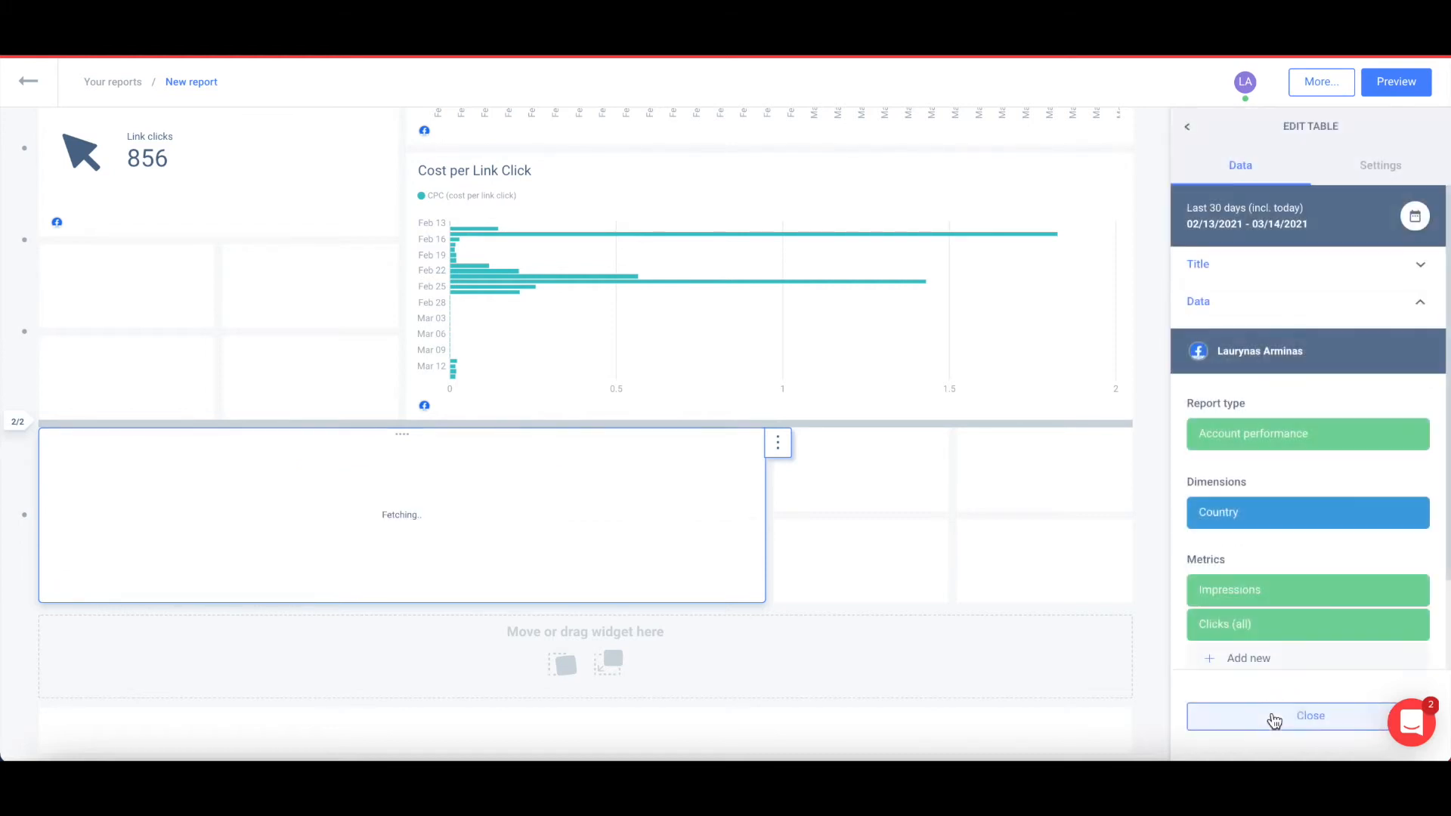
# Add CPC (all) and Frequency metrics to the country table, enlarge it, and close the editor.
pyautogui.scroll(-1, 1349, 518)
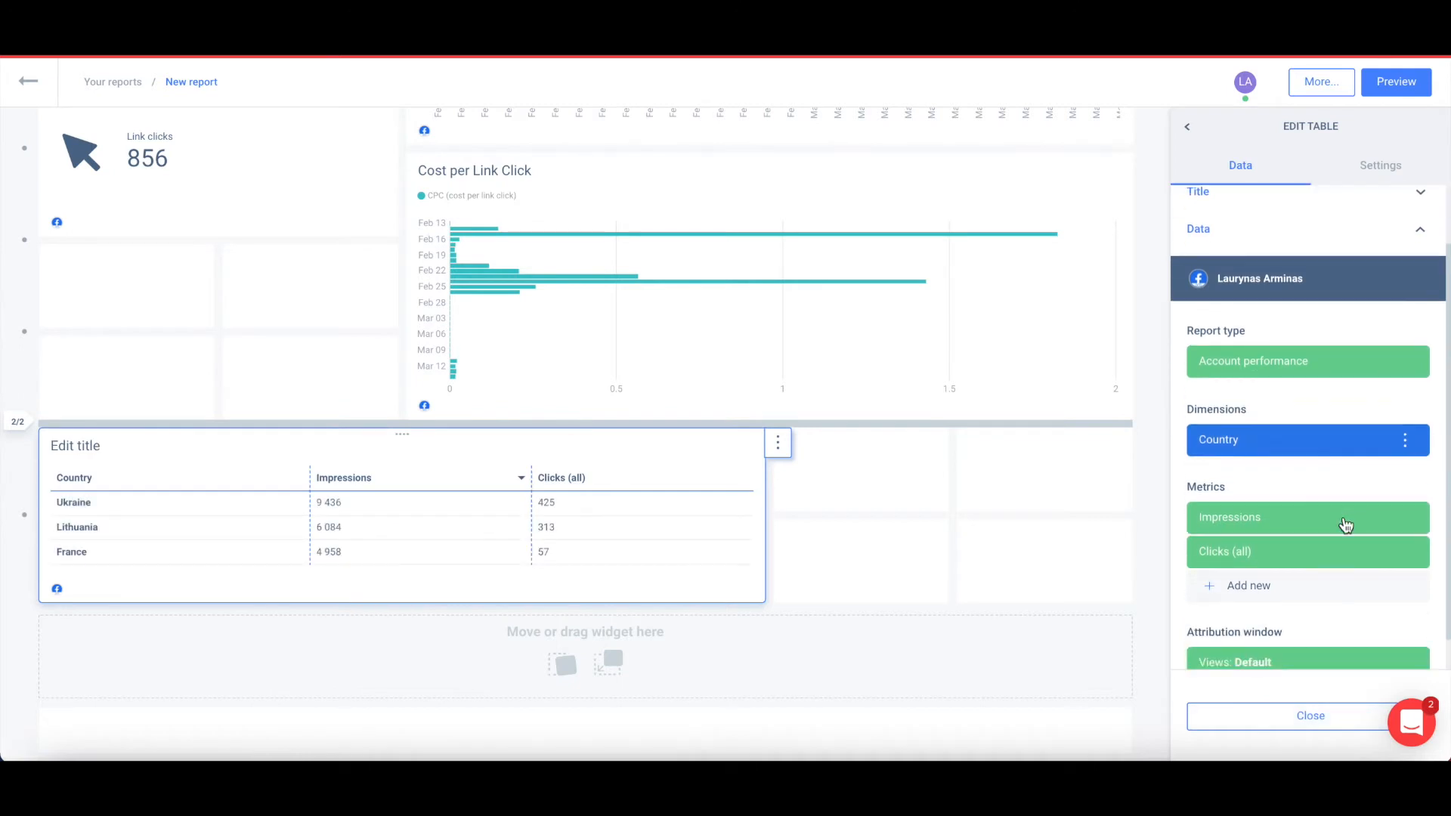
pyautogui.click(1283, 602)
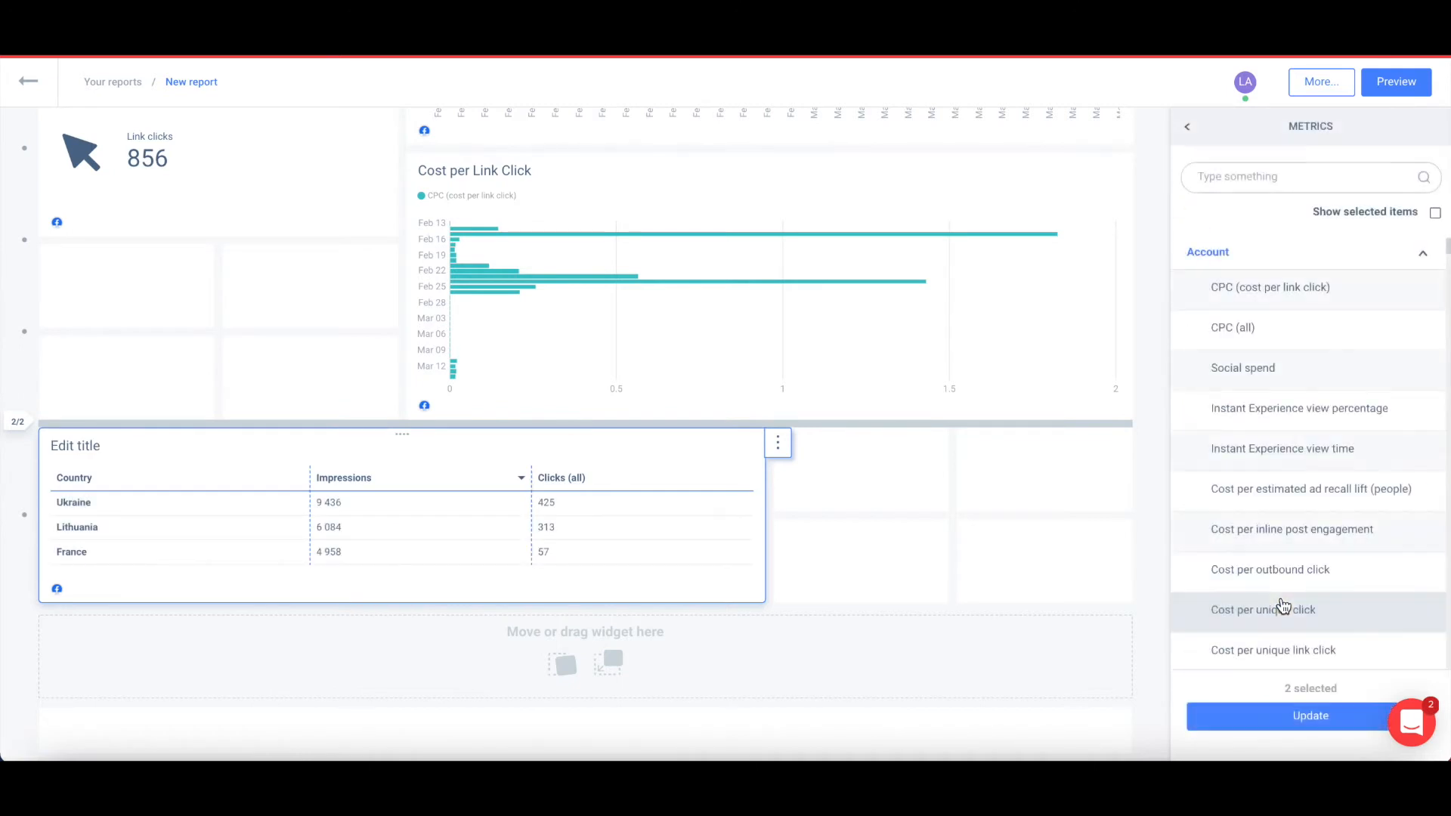
pyautogui.click(1352, 340)
pyautogui.scroll(-3, 1318, 619)
pyautogui.scroll(-3, 1319, 626)
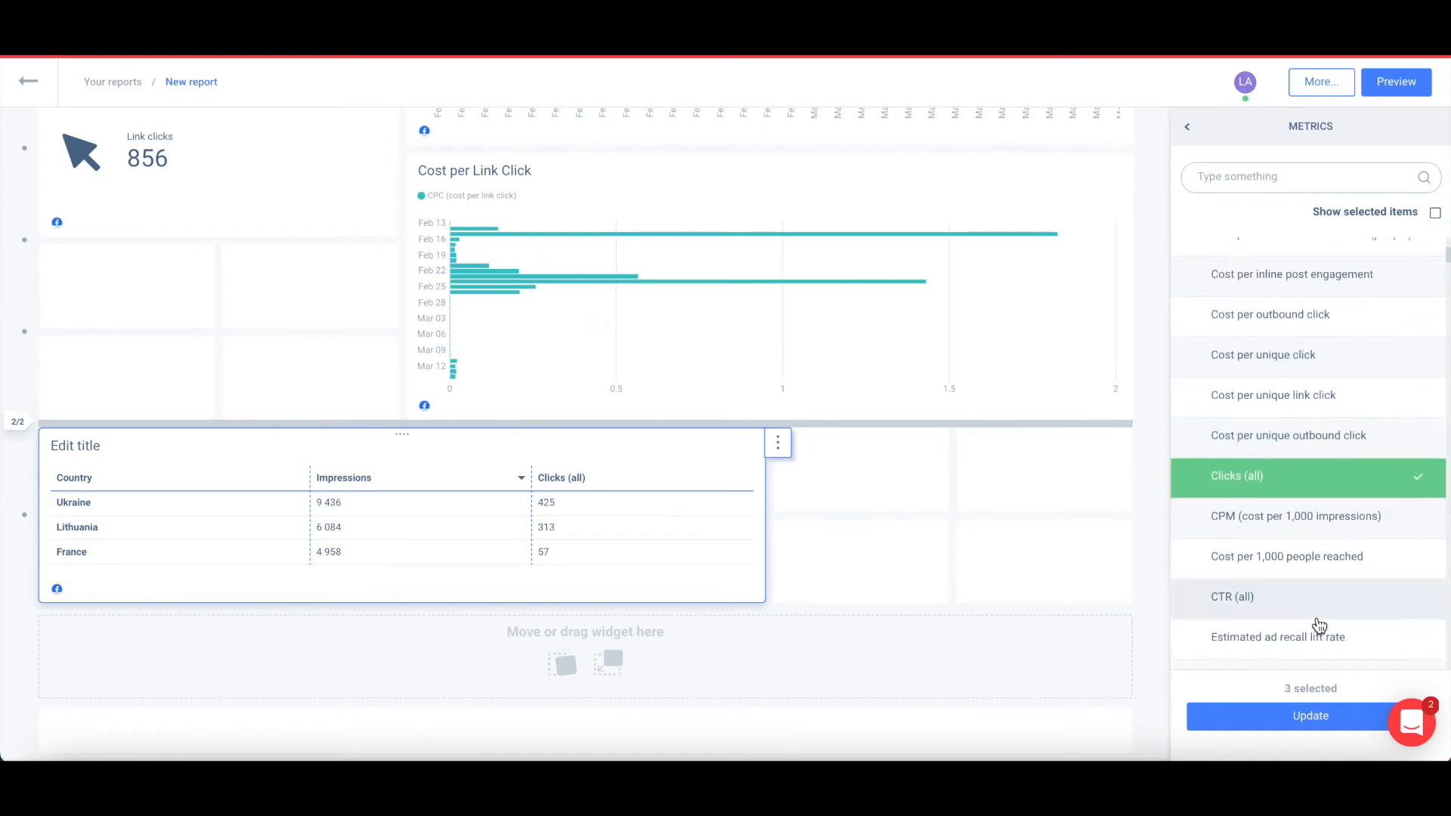
pyautogui.click(1318, 606)
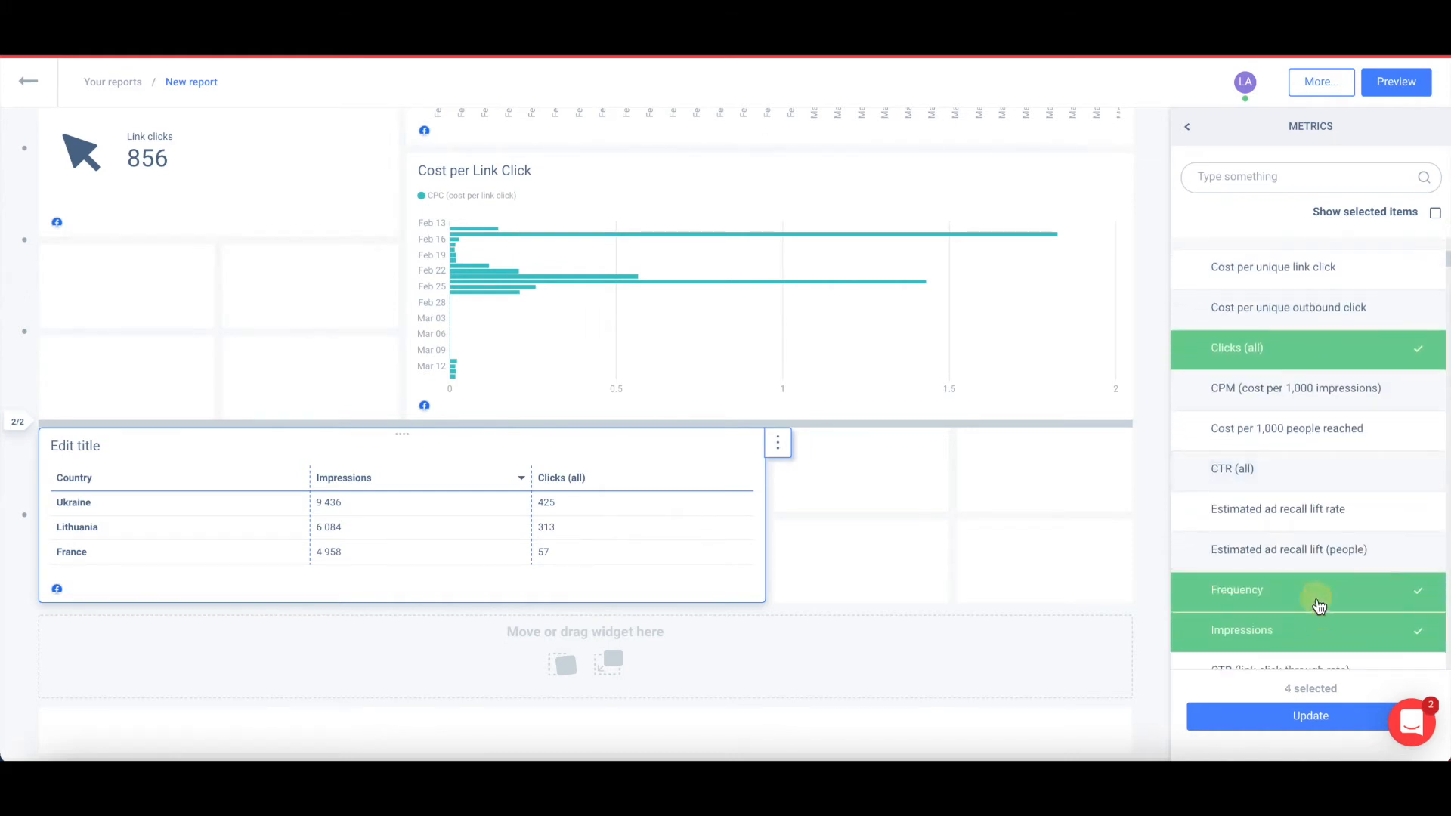
pyautogui.click(1288, 721)
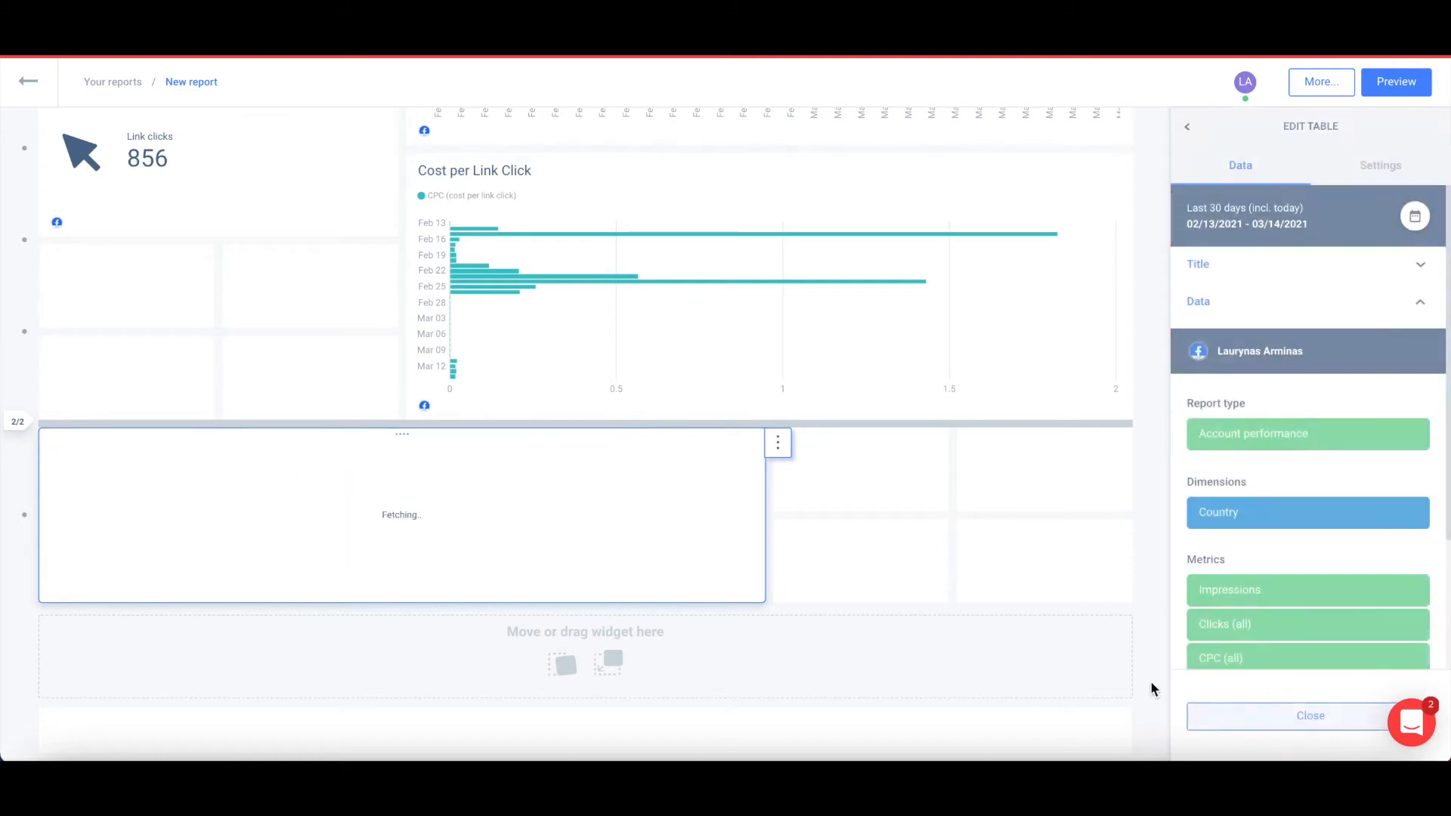
pyautogui.moveTo(762, 601); pyautogui.dragTo(751, 719)
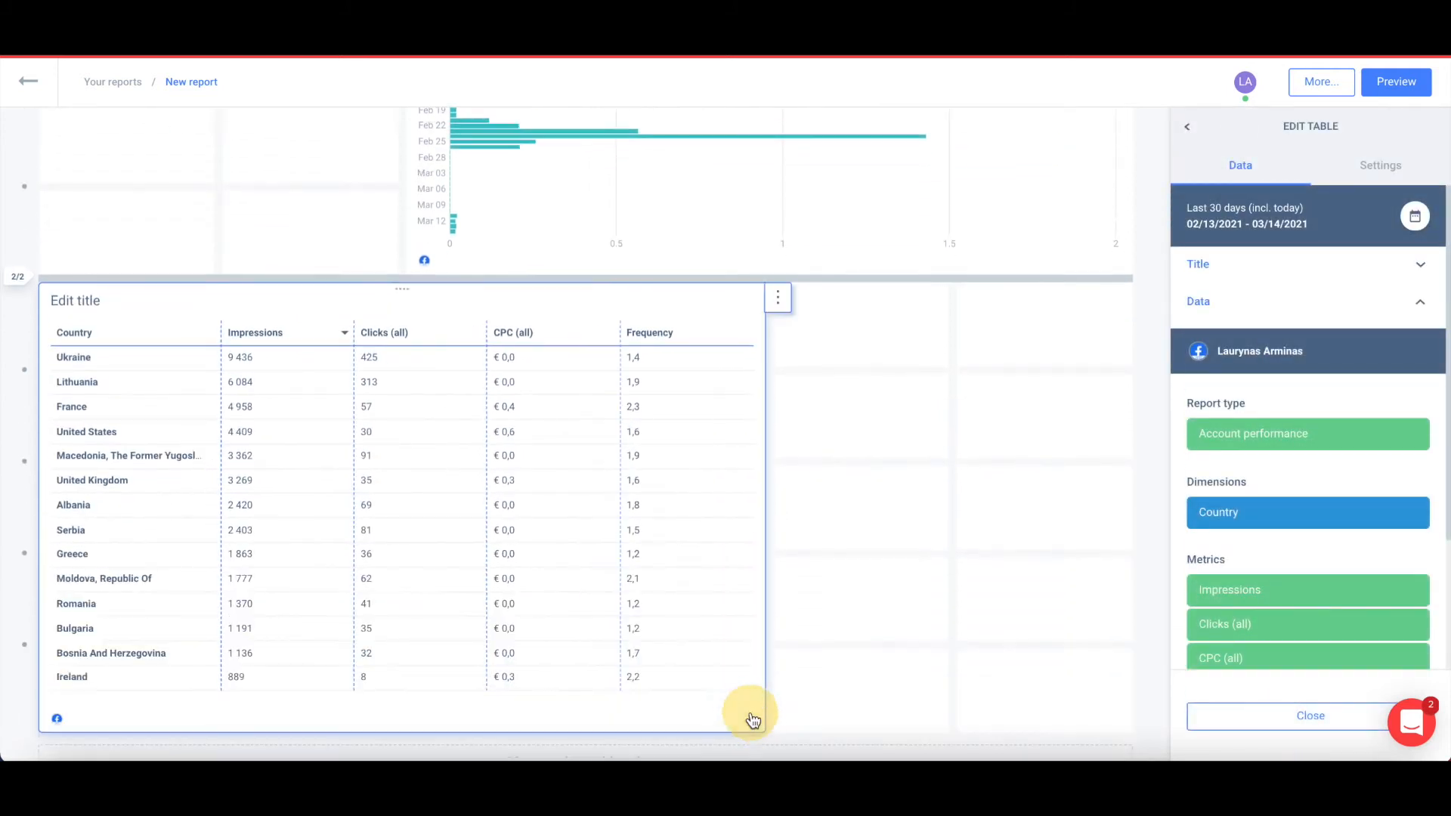
pyautogui.click(1291, 718)
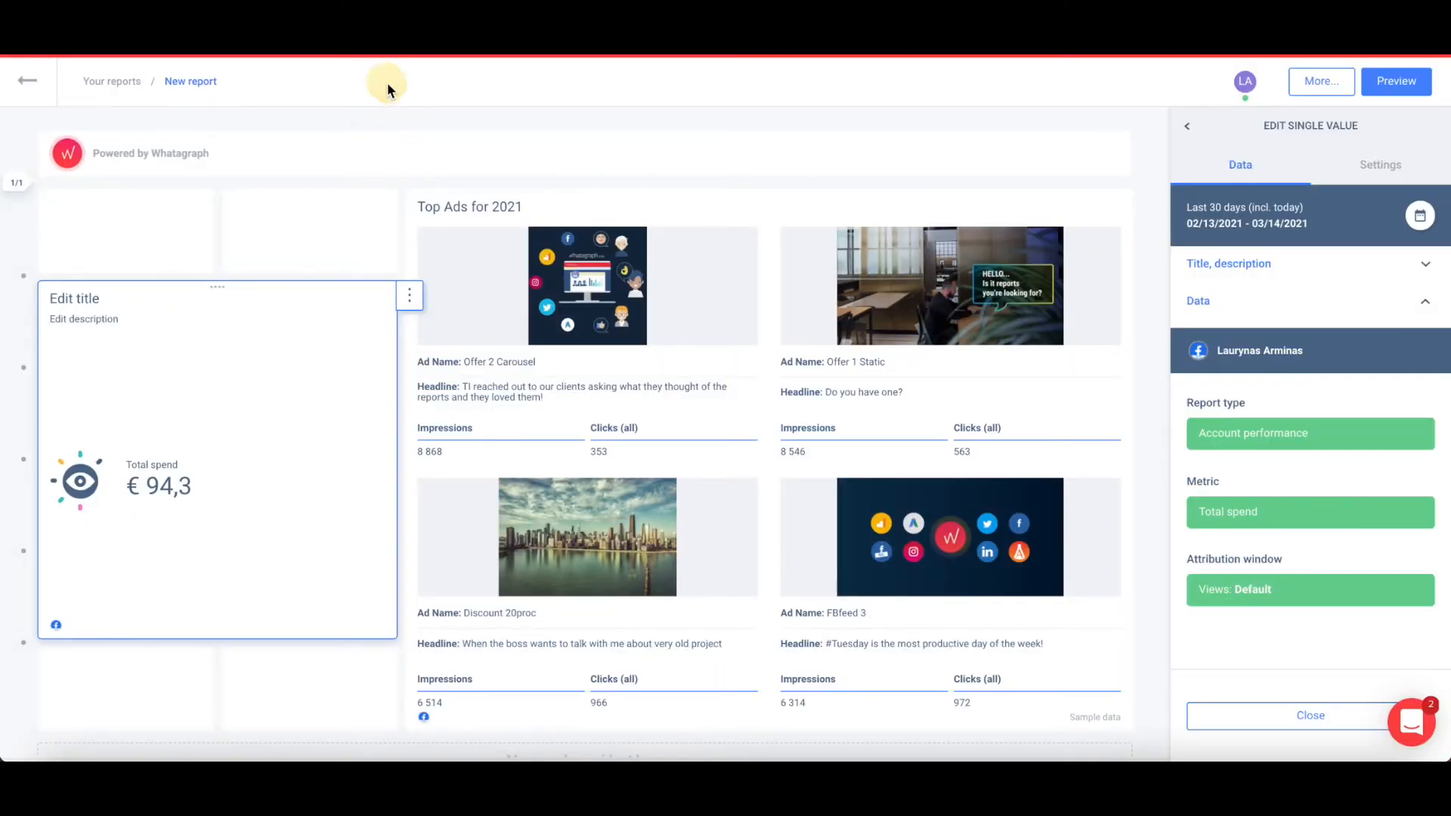
# View the report's Actions list, then select the Total spend (€ 94,3) widget to edit it.
pyautogui.click(1329, 87)
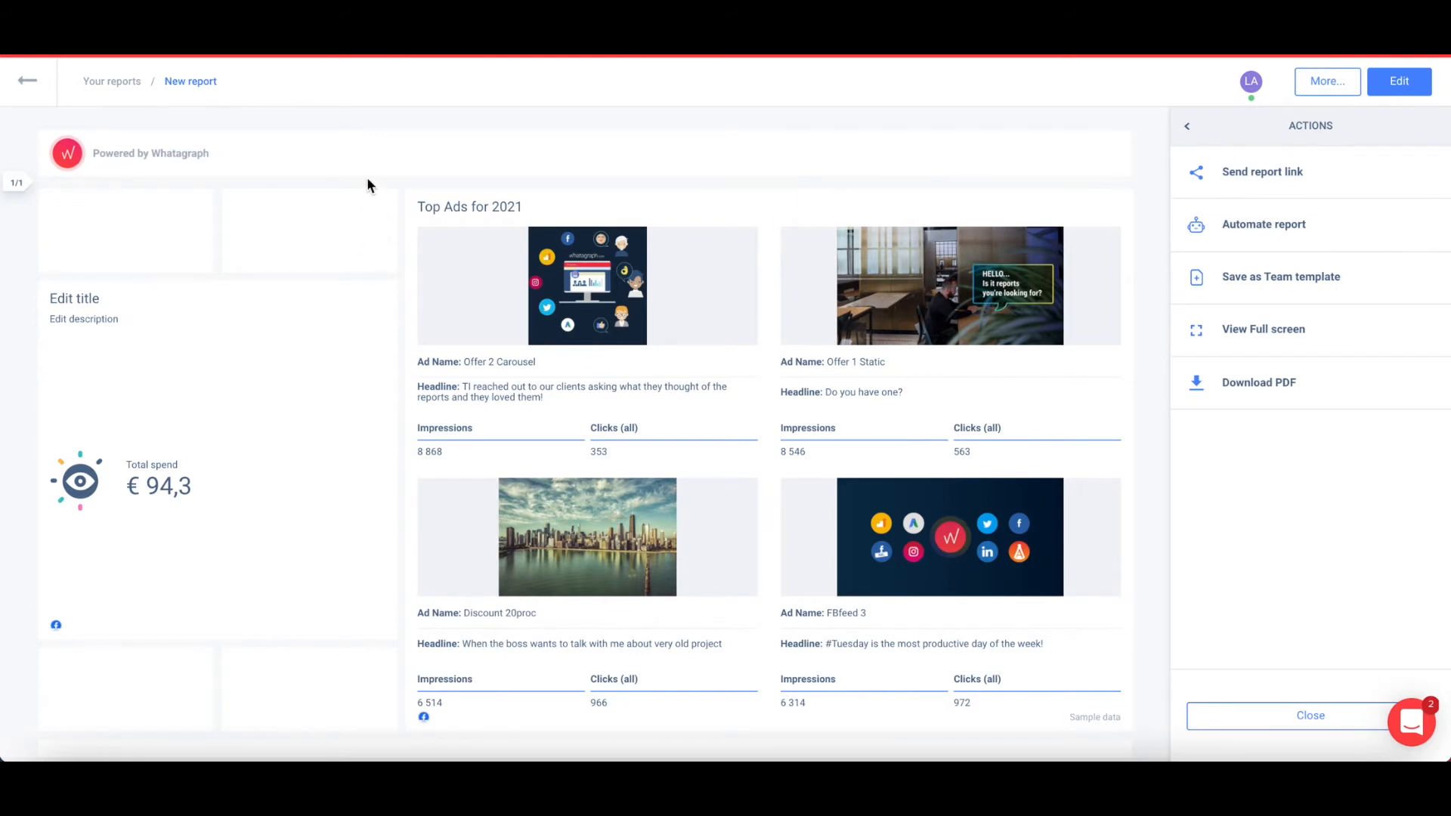
pyautogui.scroll(-1, 355, 201)
pyautogui.click(316, 284)
pyautogui.scroll(1, 314, 285)
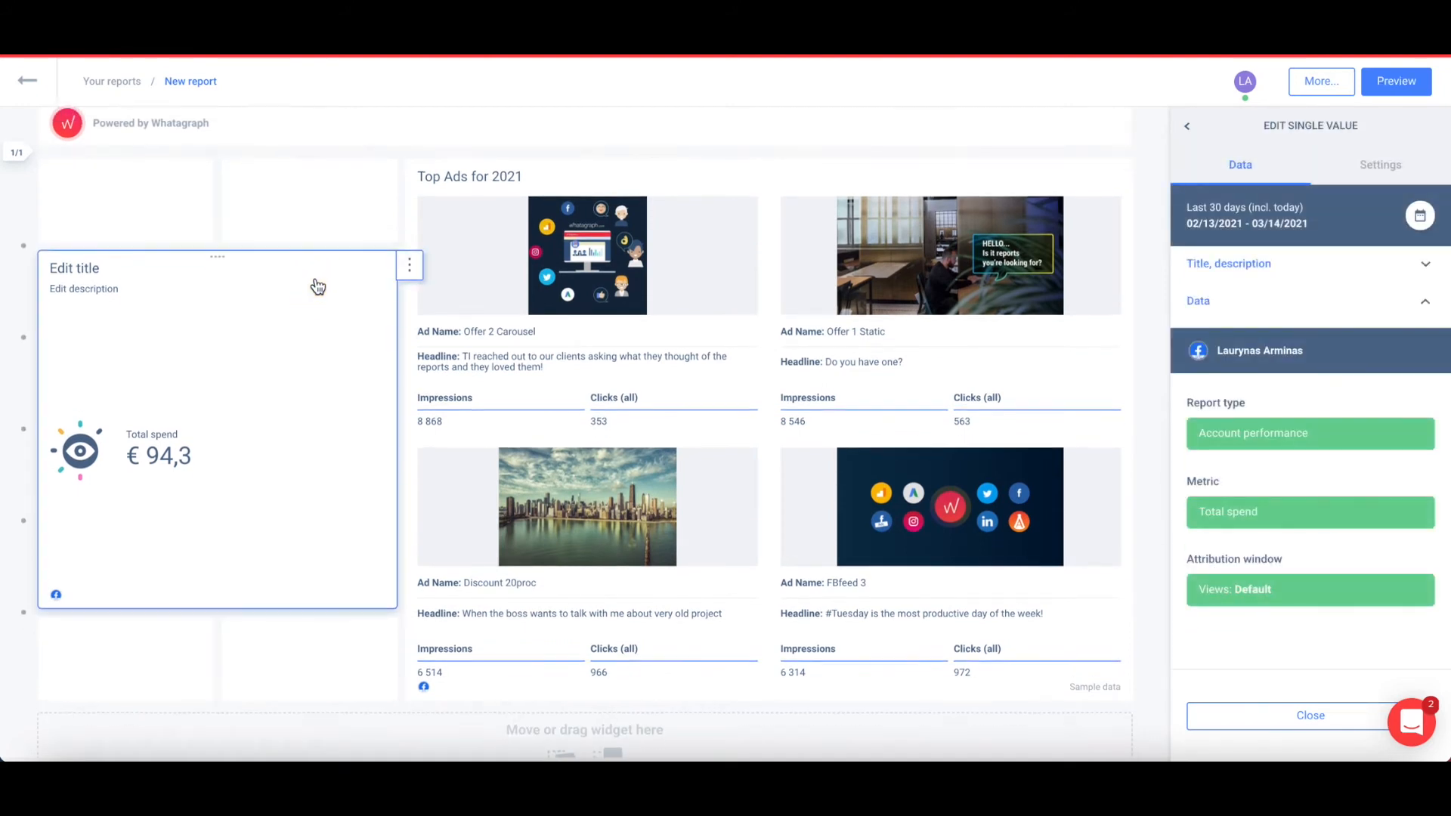
# Show the spend widget's value in US dollars.
pyautogui.click(1373, 167)
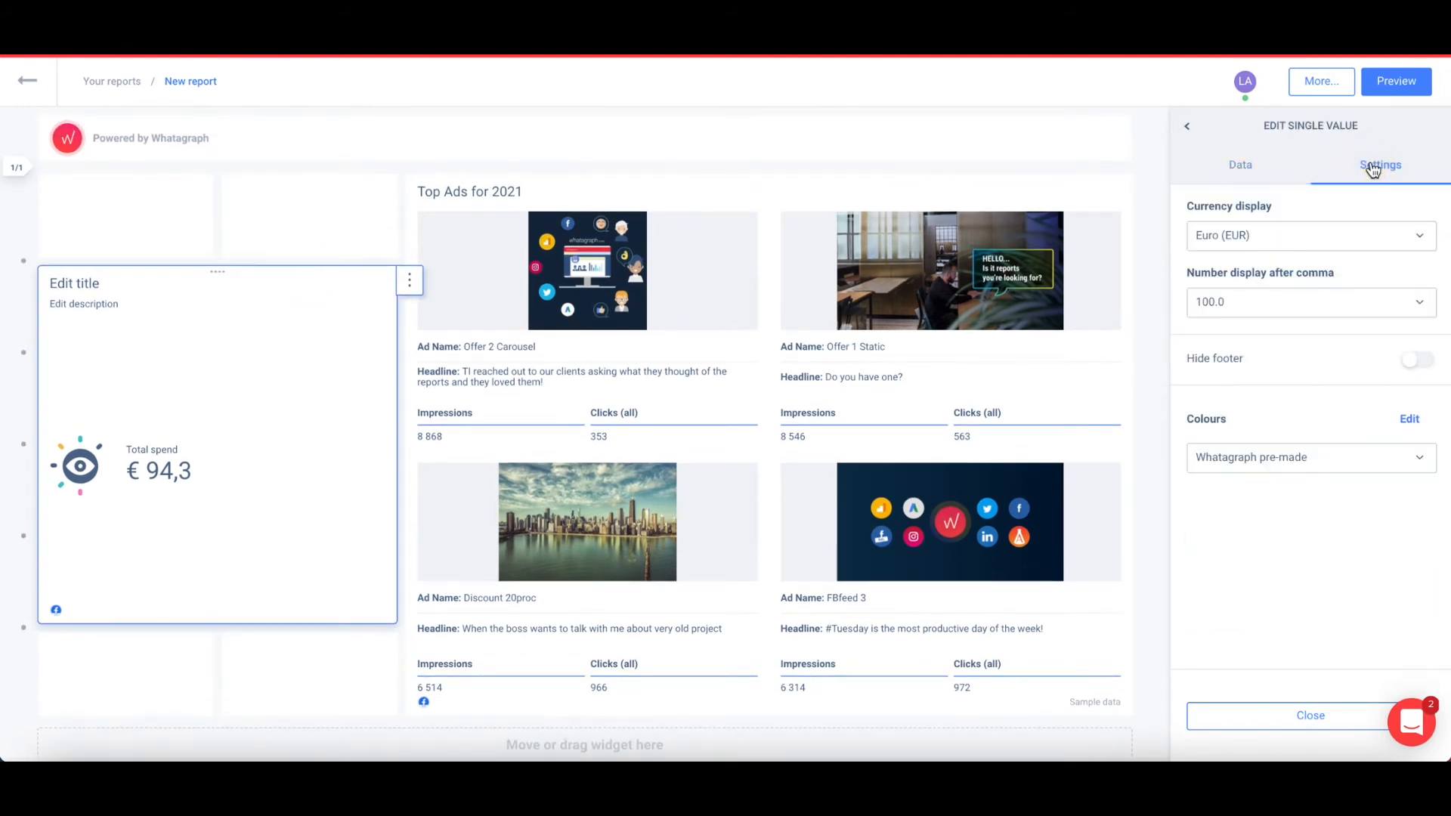
pyautogui.click(1293, 235)
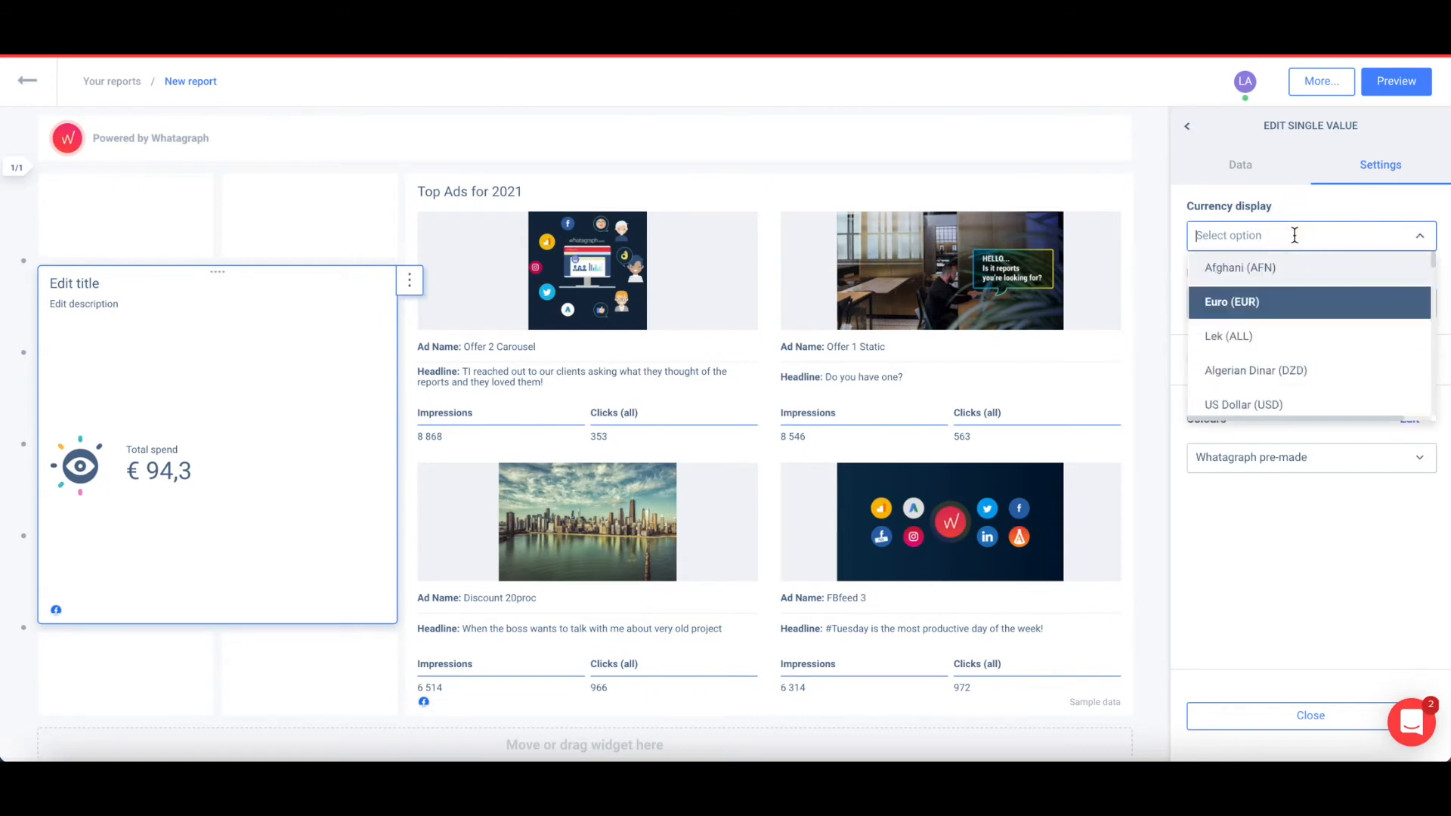
pyautogui.click(1278, 406)
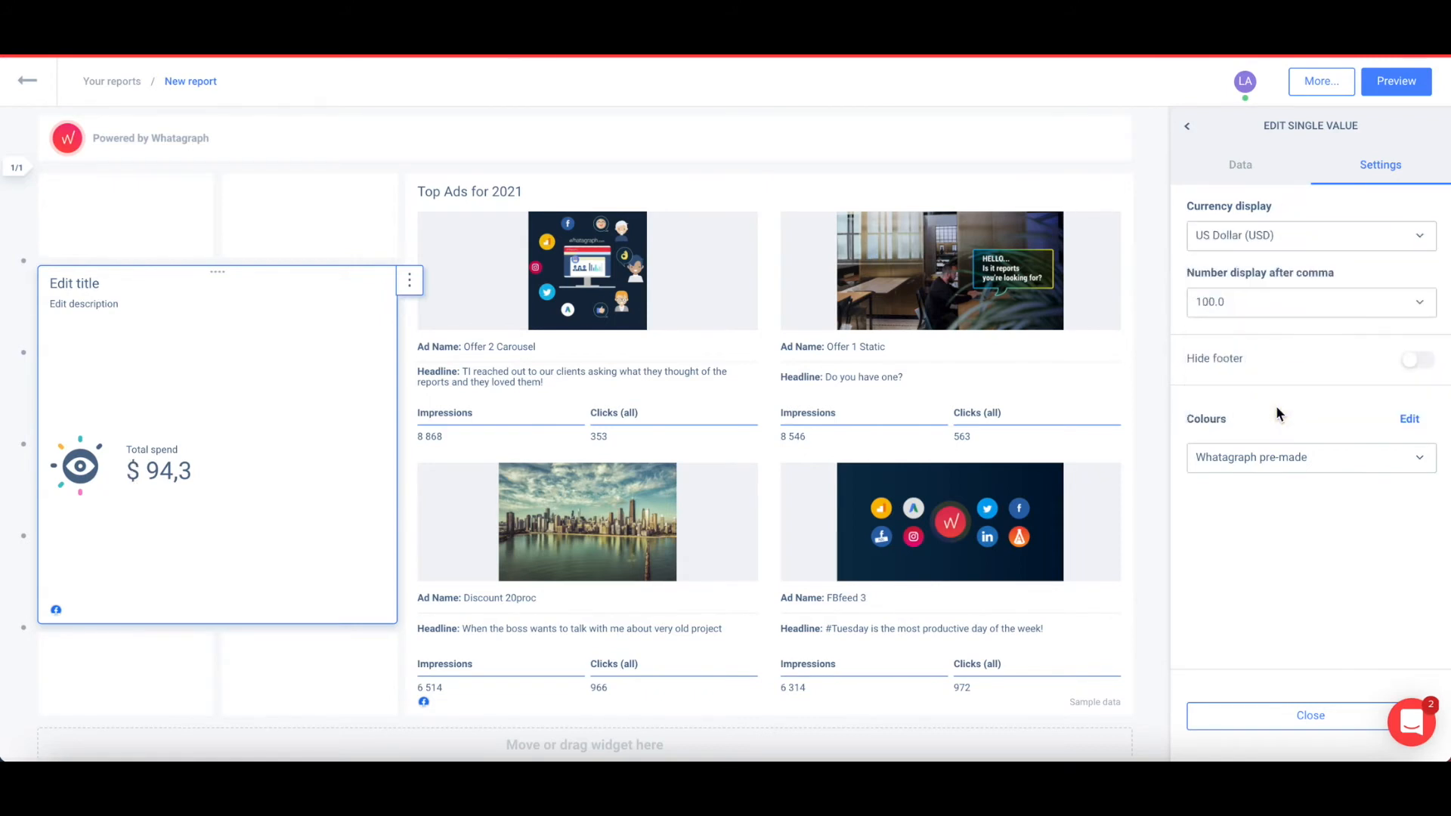
pyautogui.click(1262, 715)
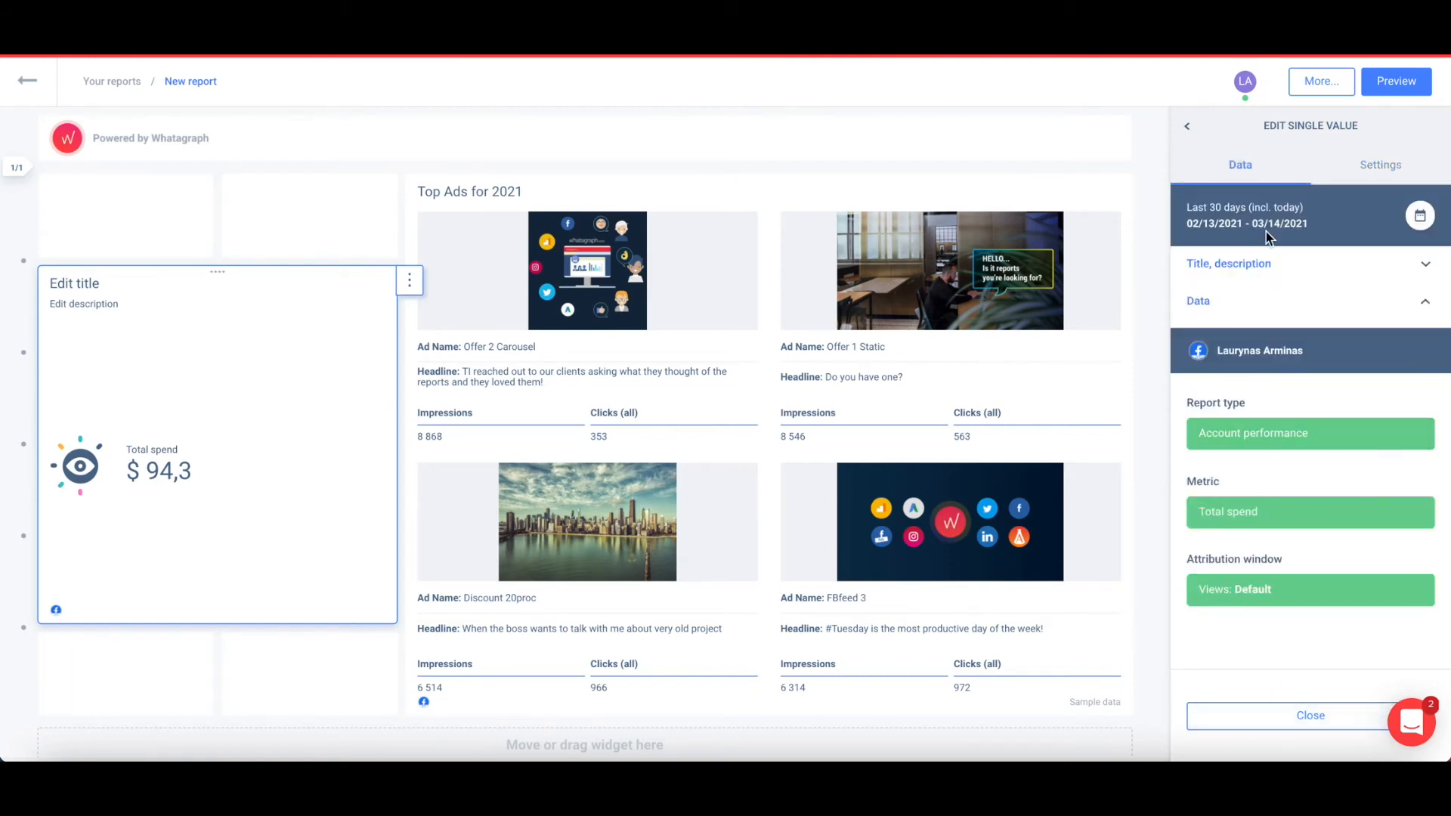
# Retitle the widget 'Total spent' and give it the description 'On Facebook Ads campaigns'.
pyautogui.click(1260, 306)
pyautogui.click(1265, 274)
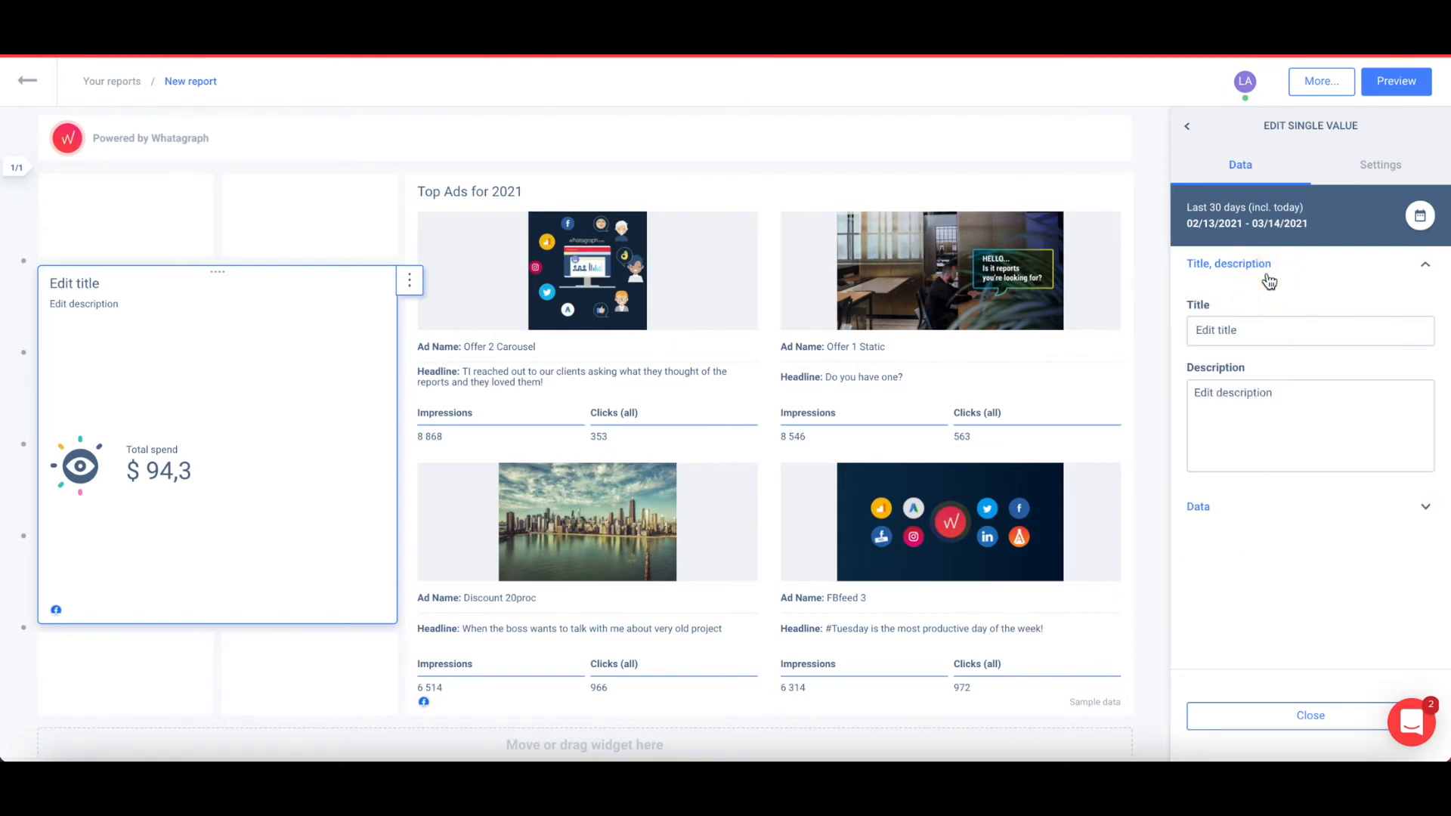
pyautogui.tripleClick(1254, 330)
pyautogui.write('Tot')
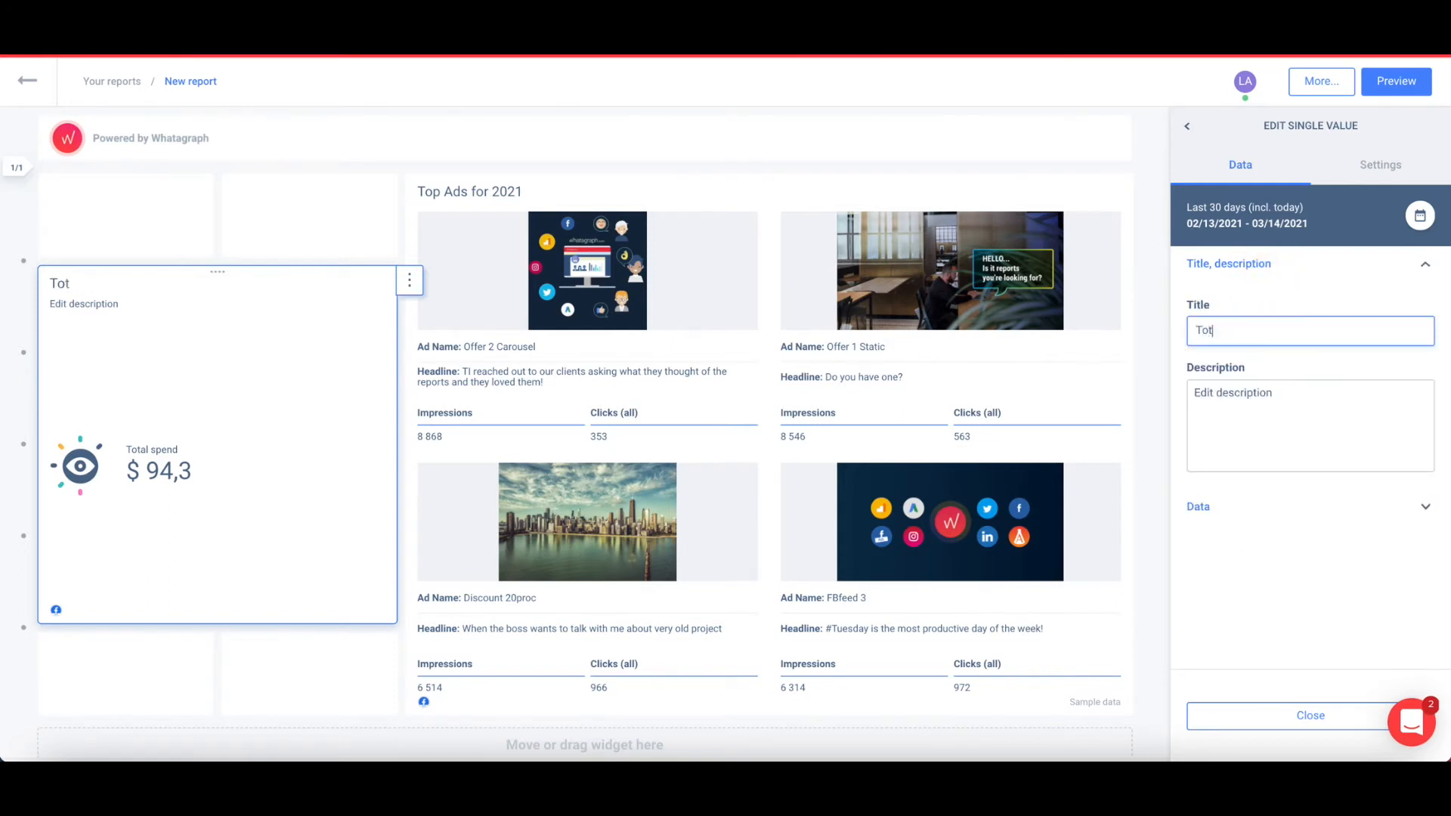
pyautogui.write('al spent')
pyautogui.click(1255, 400)
pyautogui.tripleClick(1251, 396)
pyautogui.write('0')
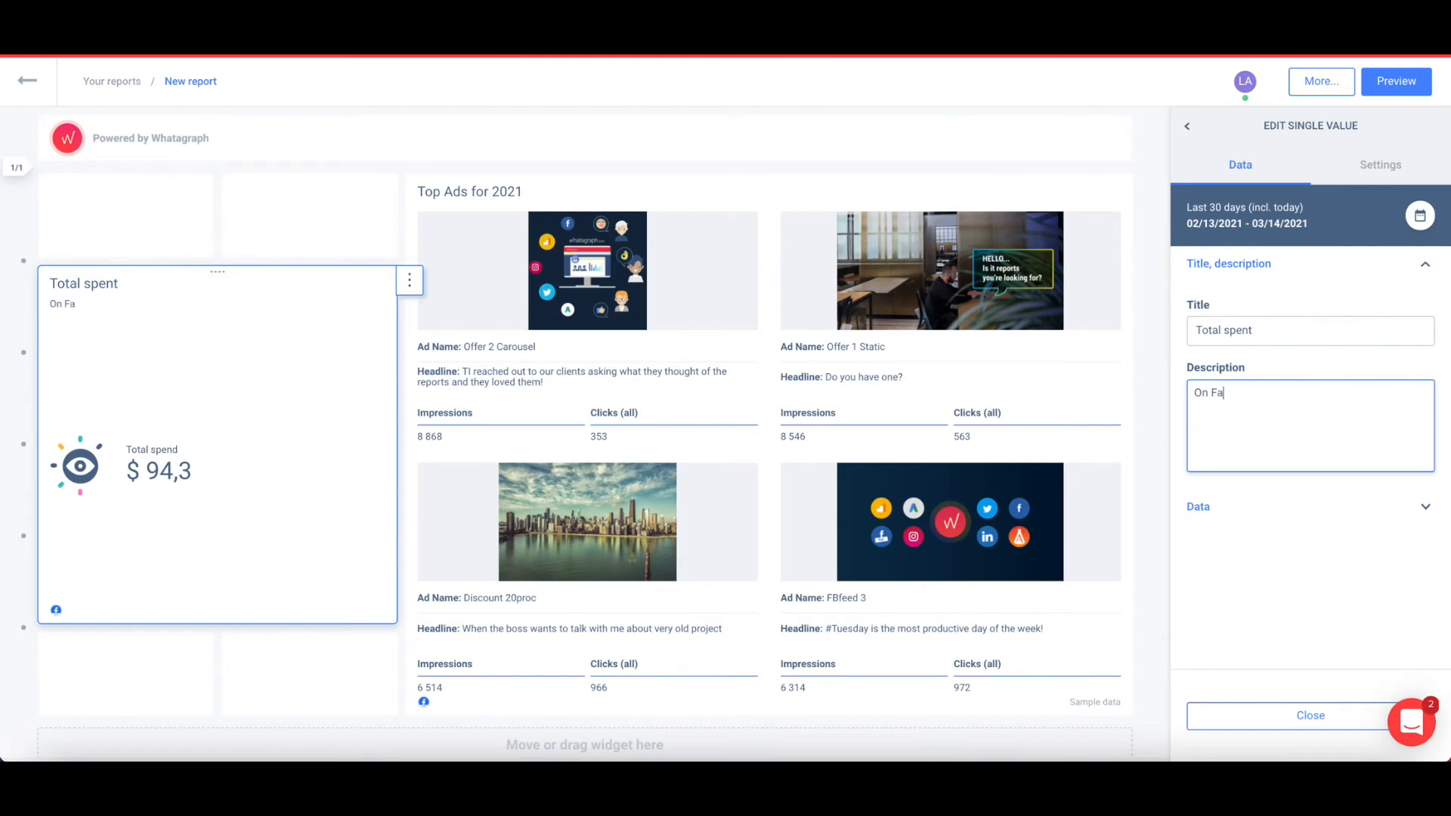
pyautogui.write('n Facebook Ads campaigns')
# Sort the Top Ads for 2021 widget by Clicks (all), highest first.
pyautogui.click(1263, 722)
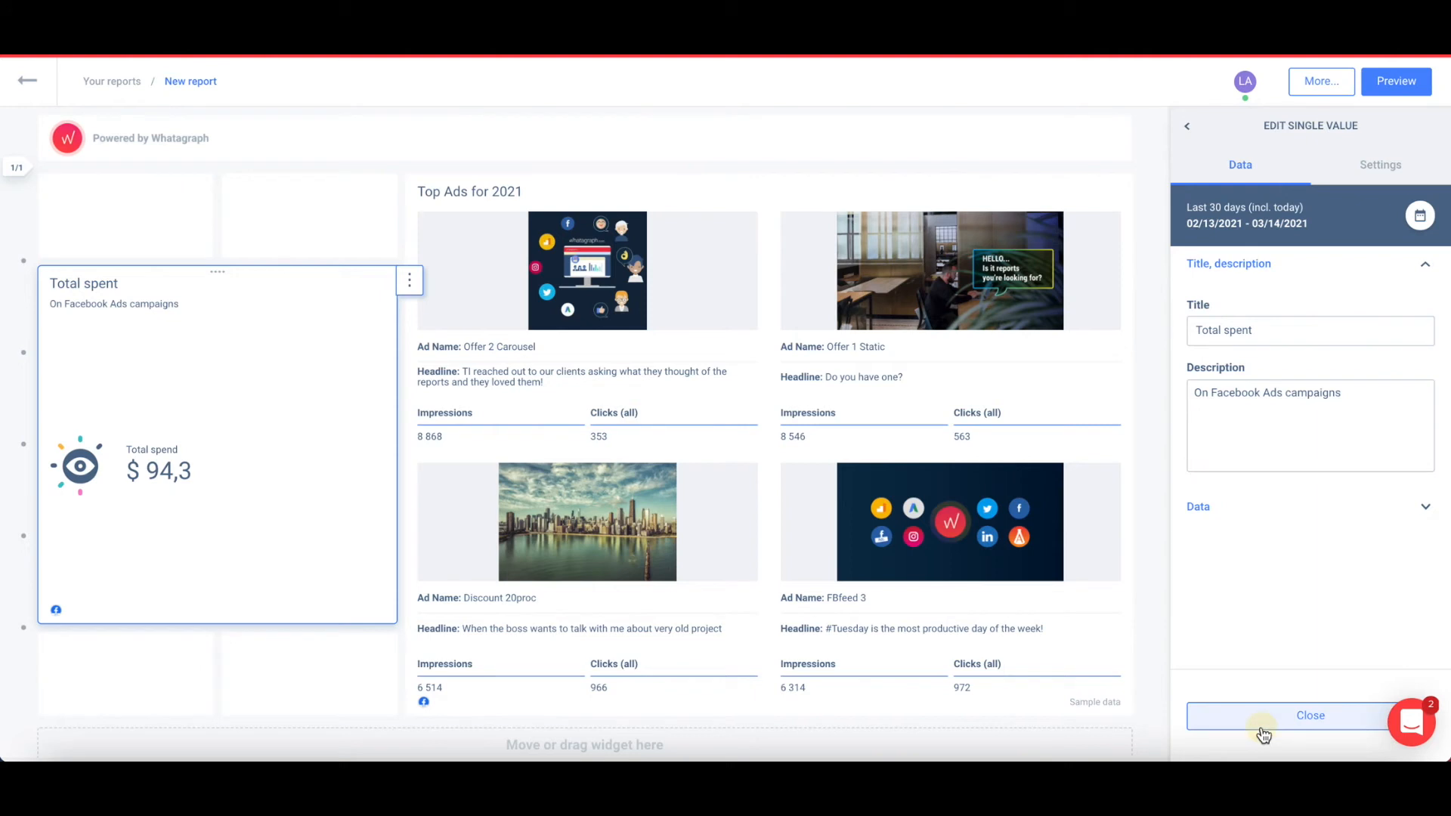
pyautogui.click(1072, 372)
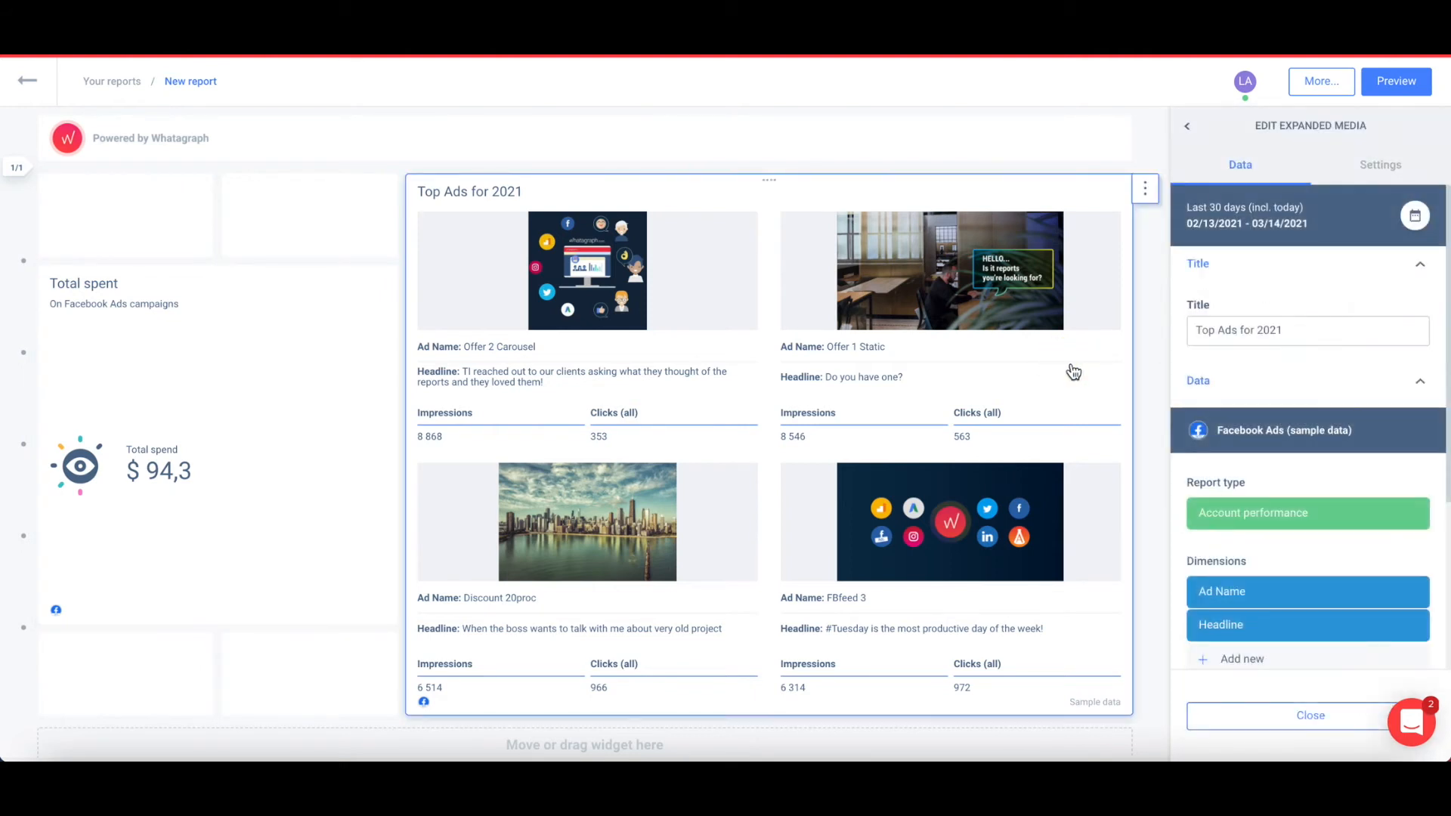
pyautogui.scroll(-3, 1270, 402)
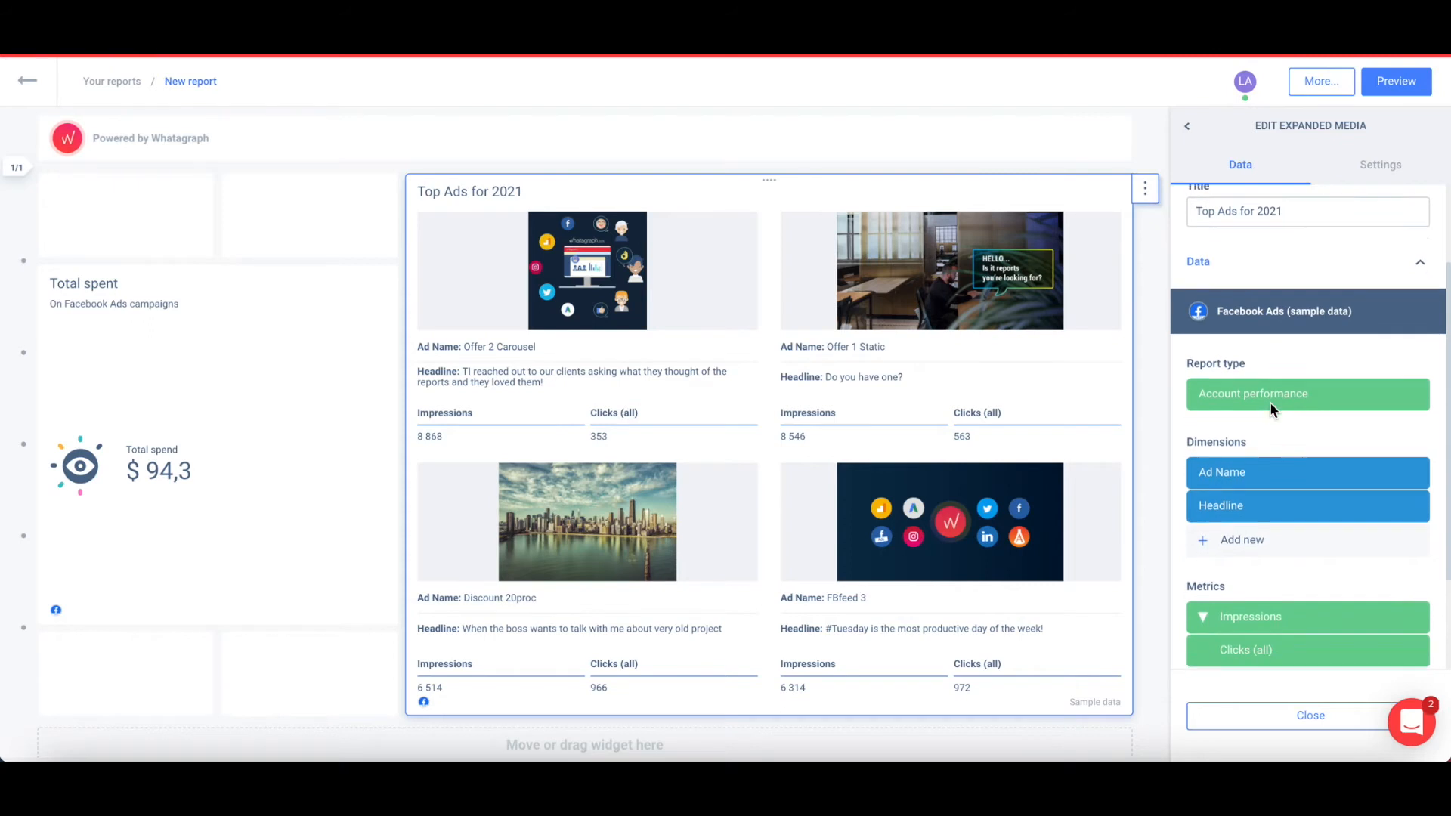
pyautogui.scroll(-2, 1270, 402)
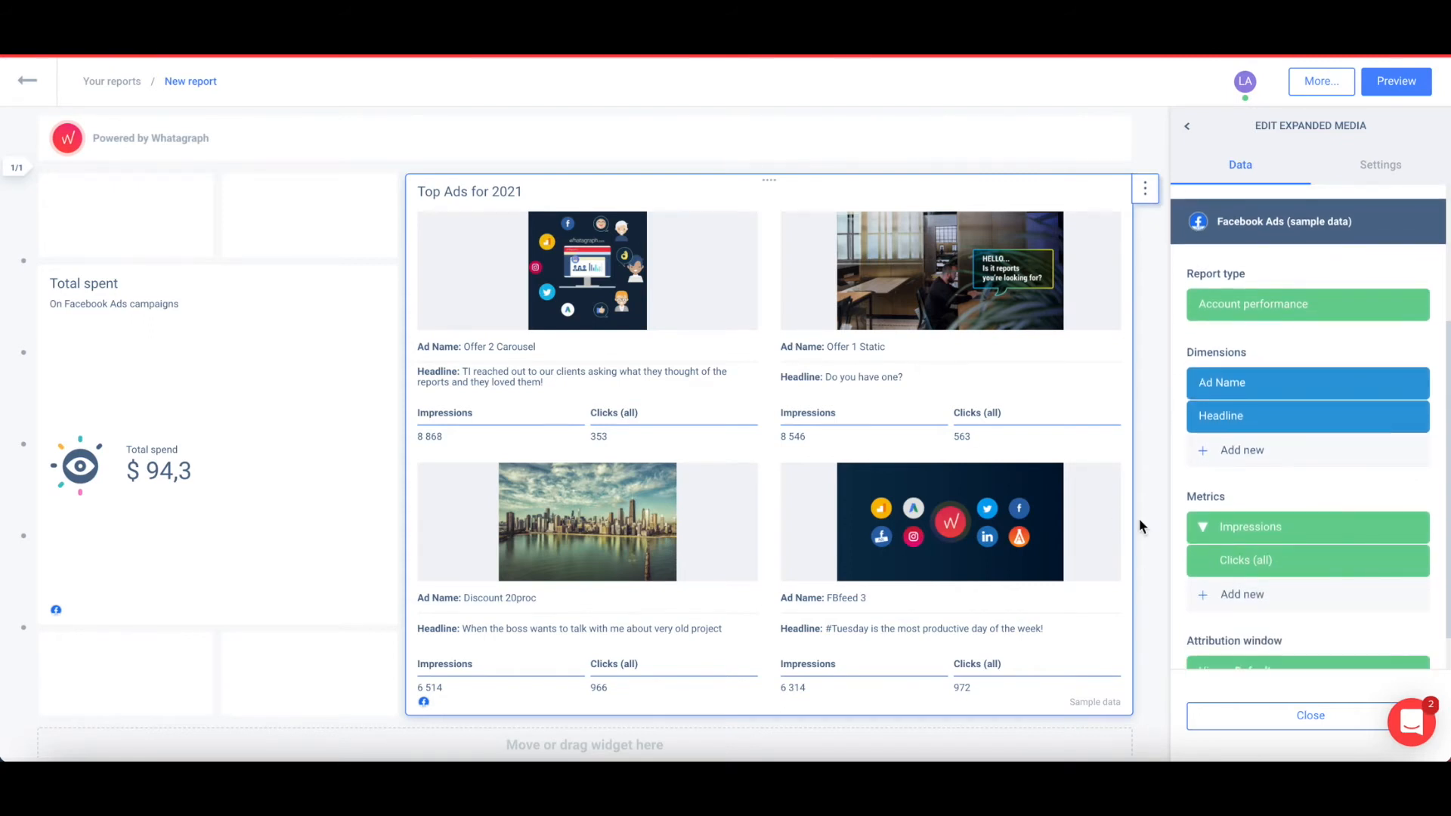
pyautogui.moveTo(1207, 572)
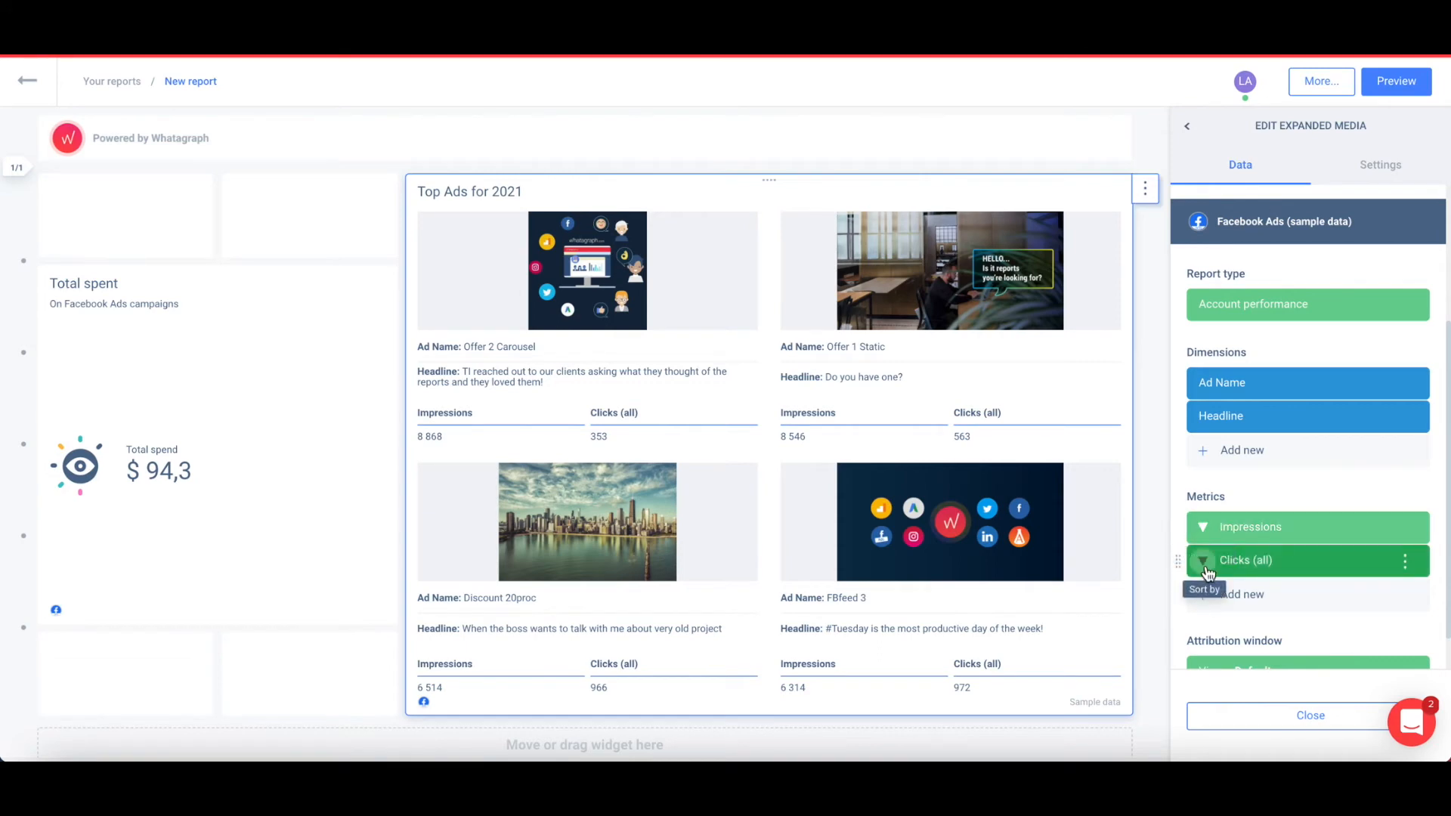
pyautogui.click(1207, 572)
pyautogui.click(1192, 614)
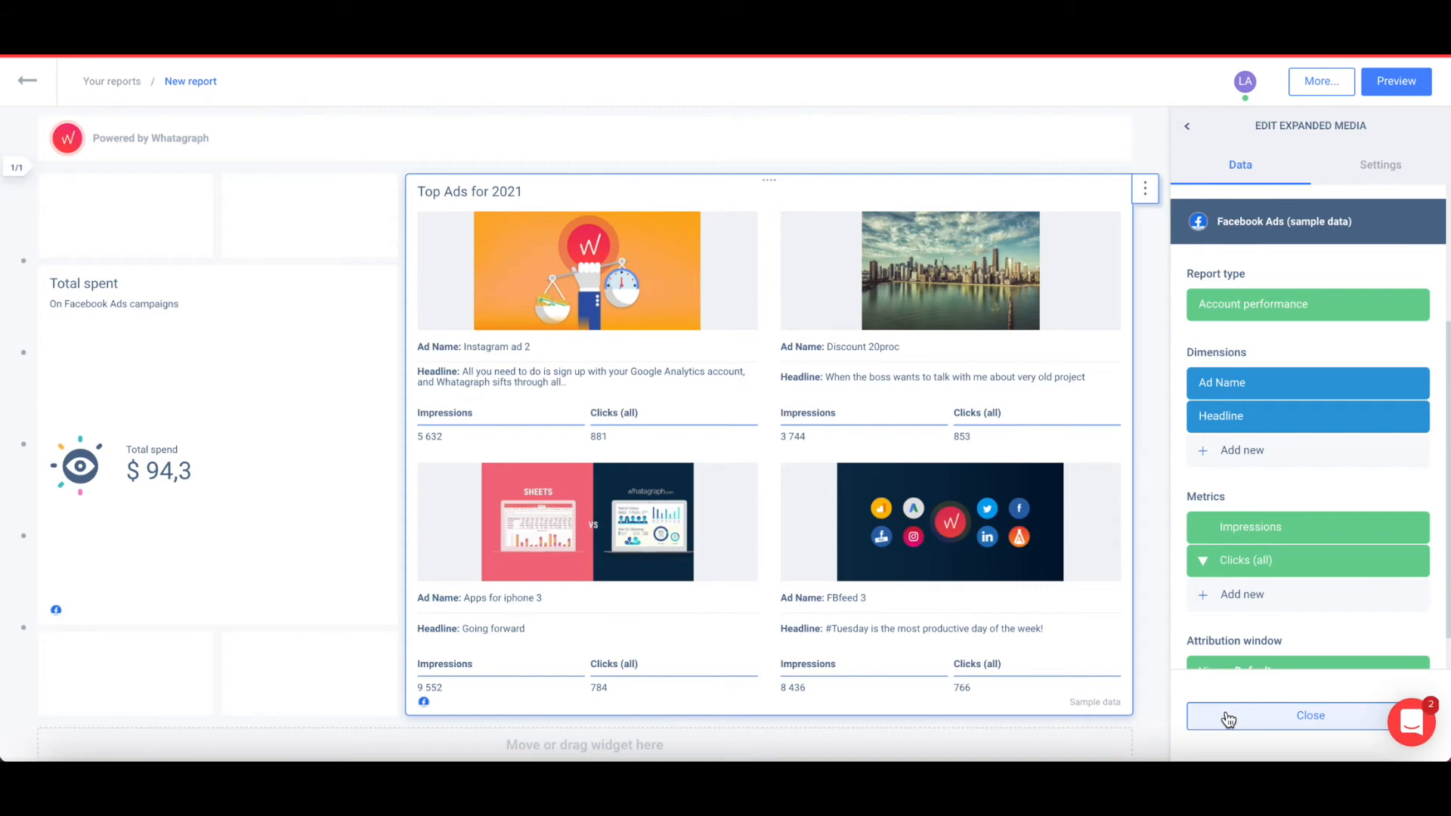
pyautogui.click(1228, 718)
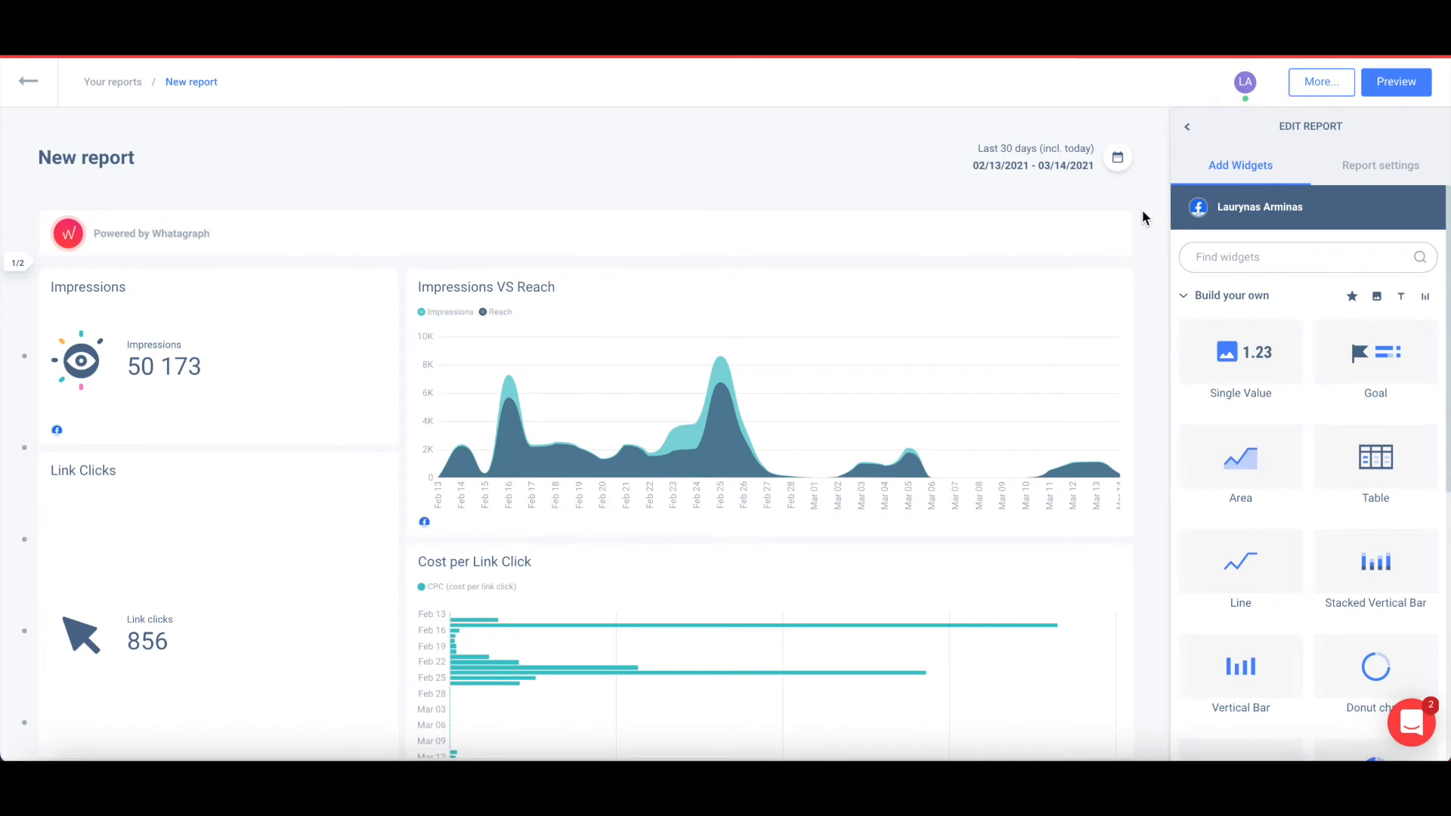
# Set the whole report to the custom range 02/01/2021–02/12/2021.
pyautogui.click(1120, 159)
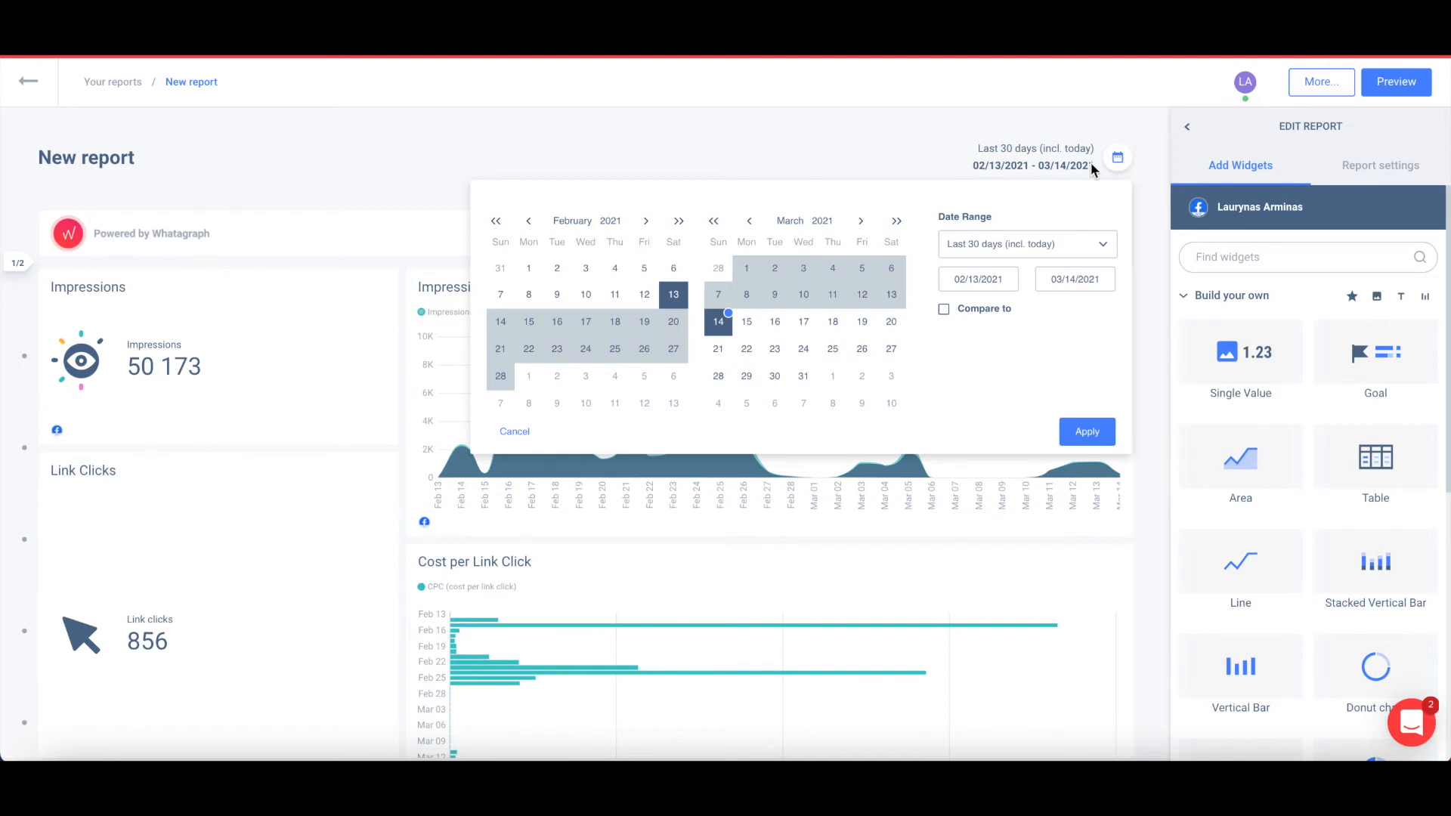
pyautogui.click(982, 242)
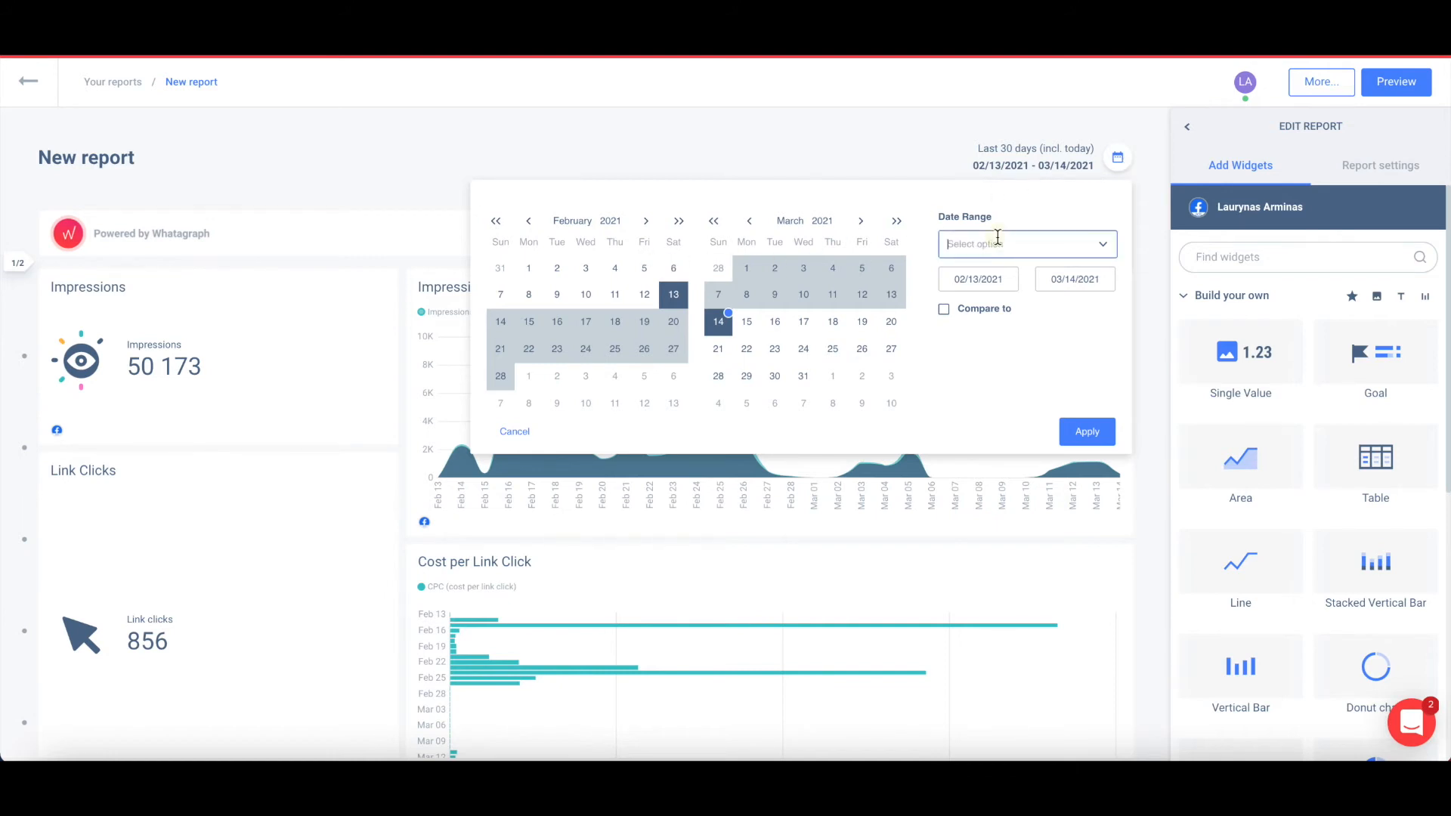
pyautogui.scroll(-1, 993, 333)
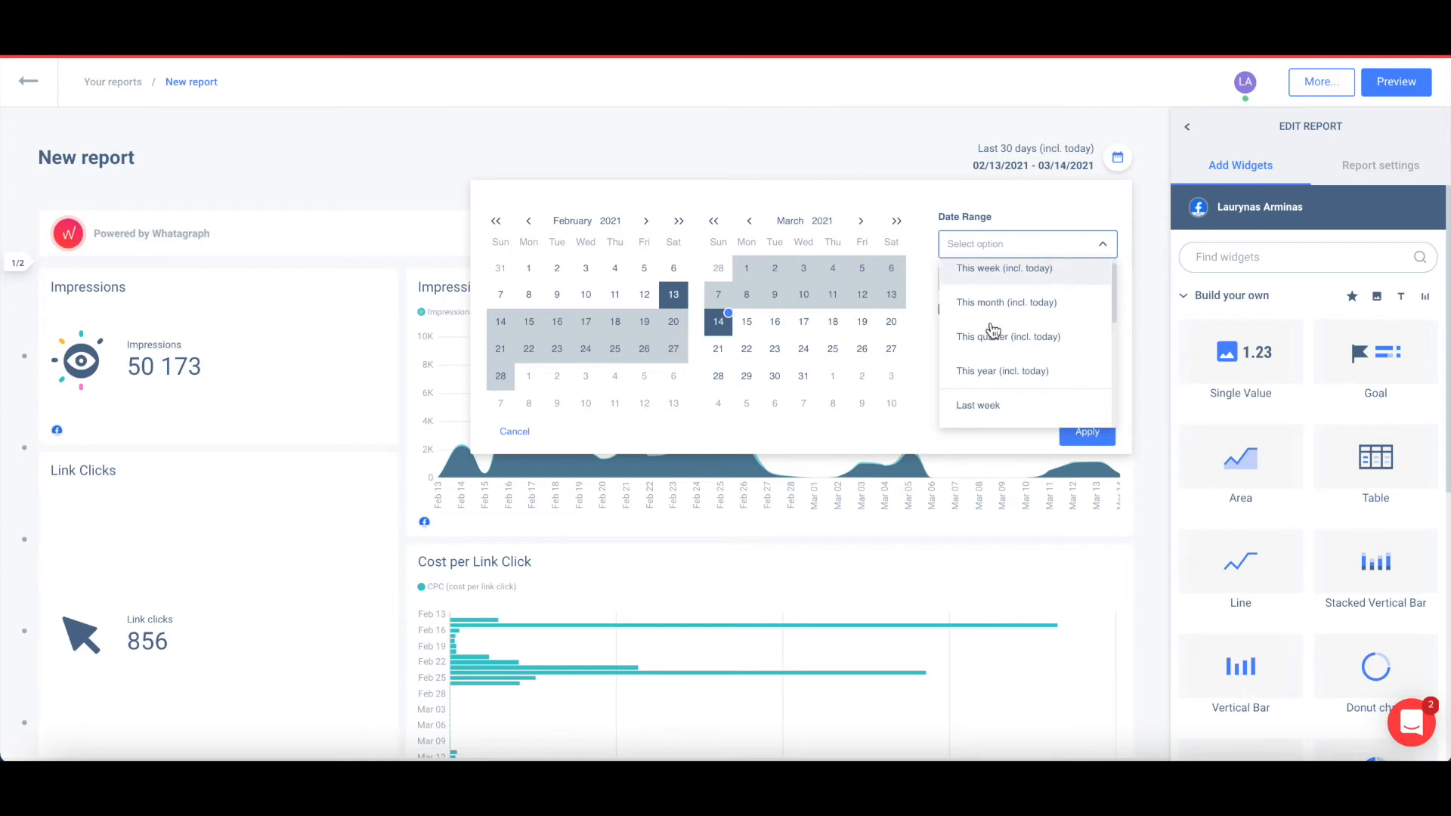
pyautogui.scroll(-3, 993, 336)
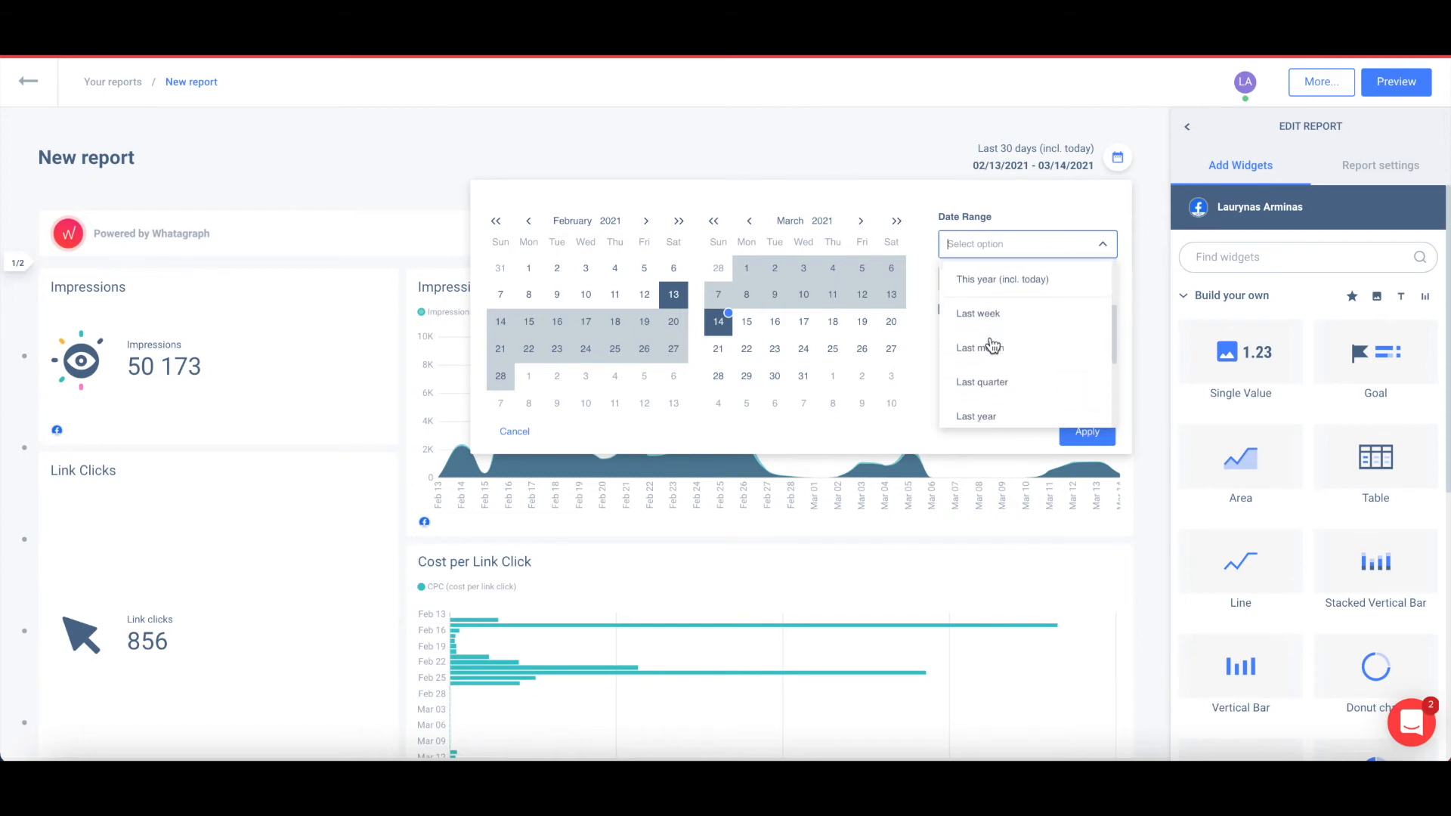
pyautogui.click(945, 200)
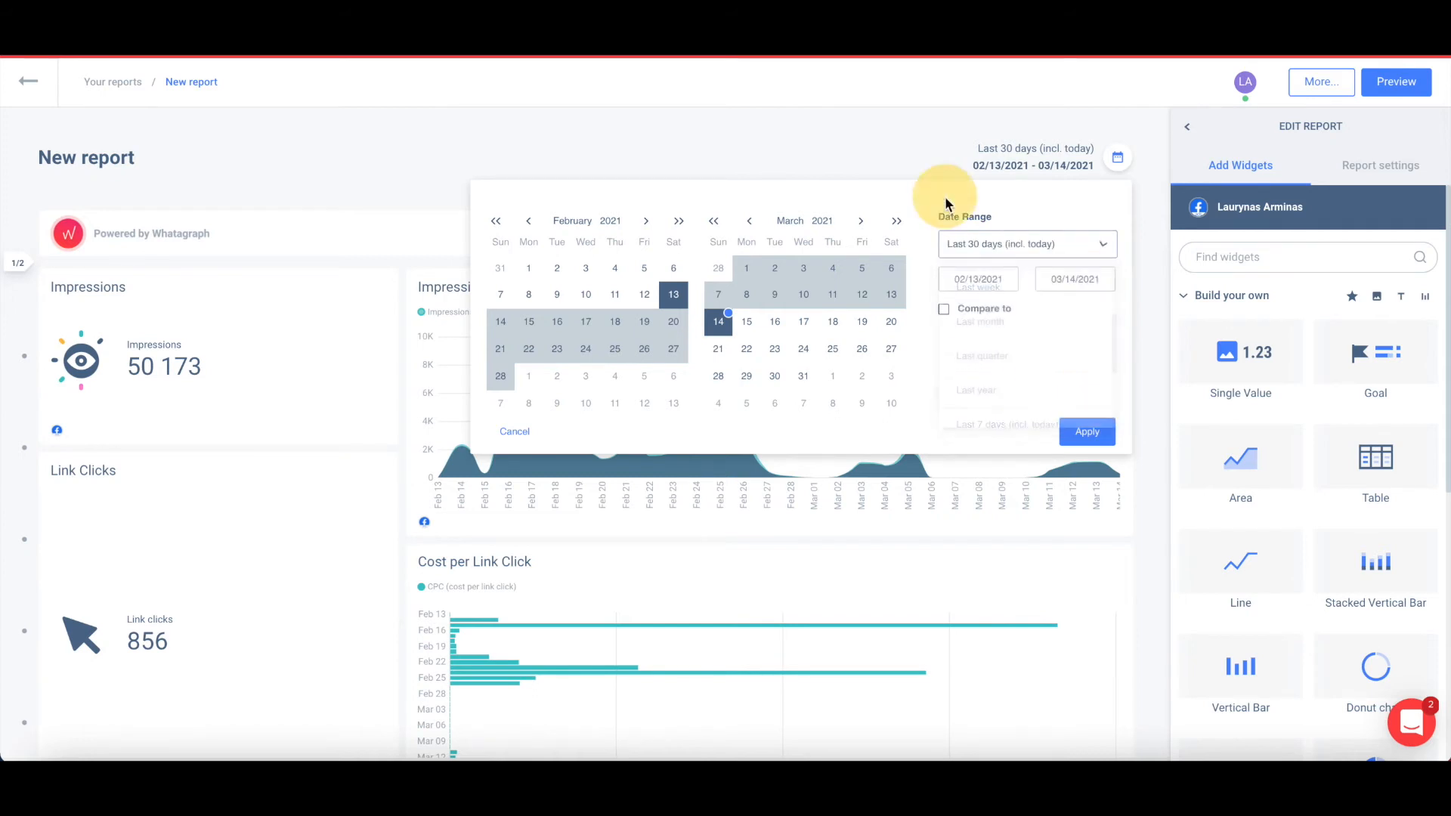
pyautogui.click(529, 269)
pyautogui.click(644, 294)
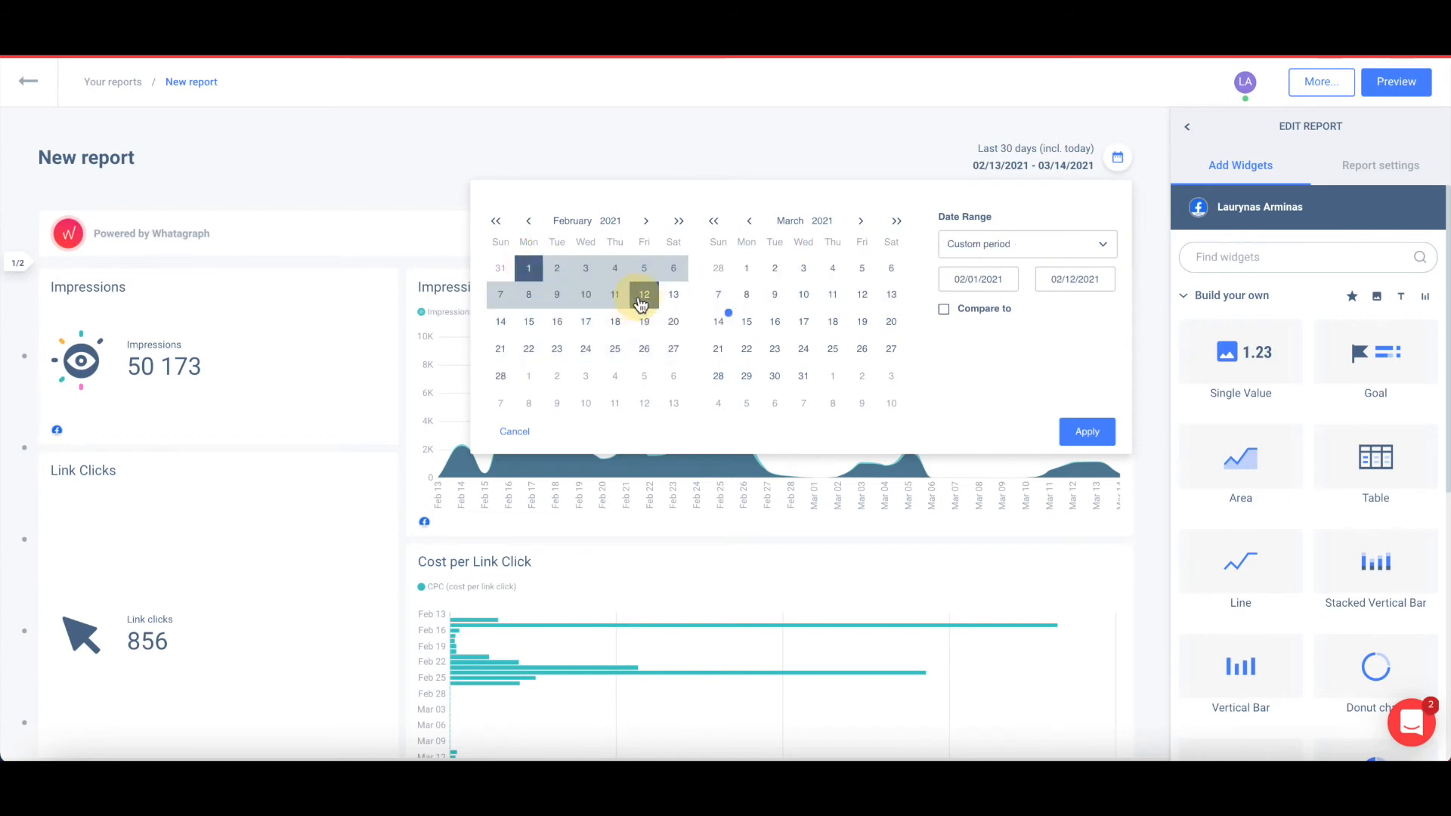
pyautogui.click(1088, 433)
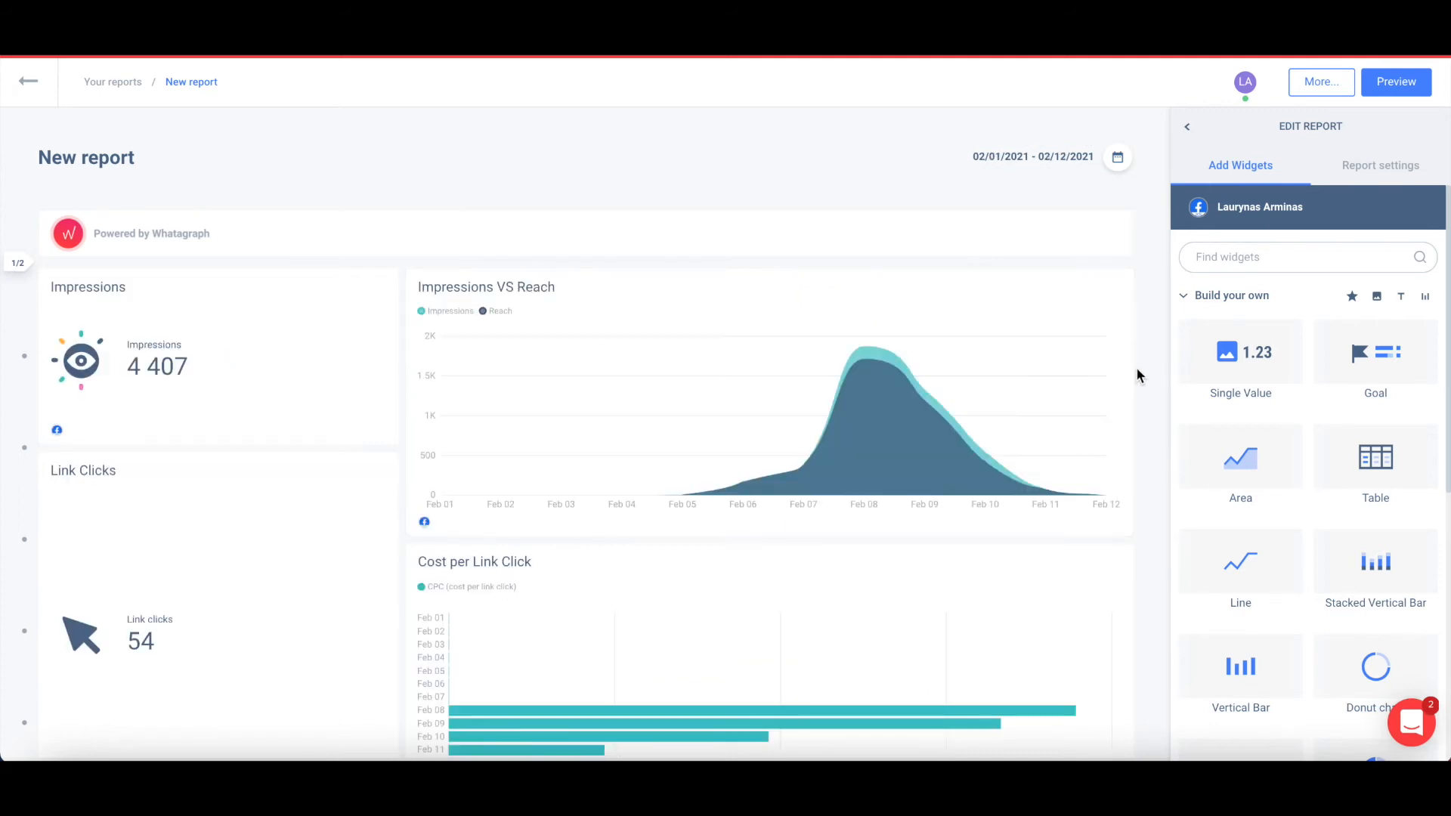
# Give the Impressions VS Reach chart its own period: This year (incl. today), 01/01/2021–03/14/2021.
pyautogui.scroll(-1, 1137, 370)
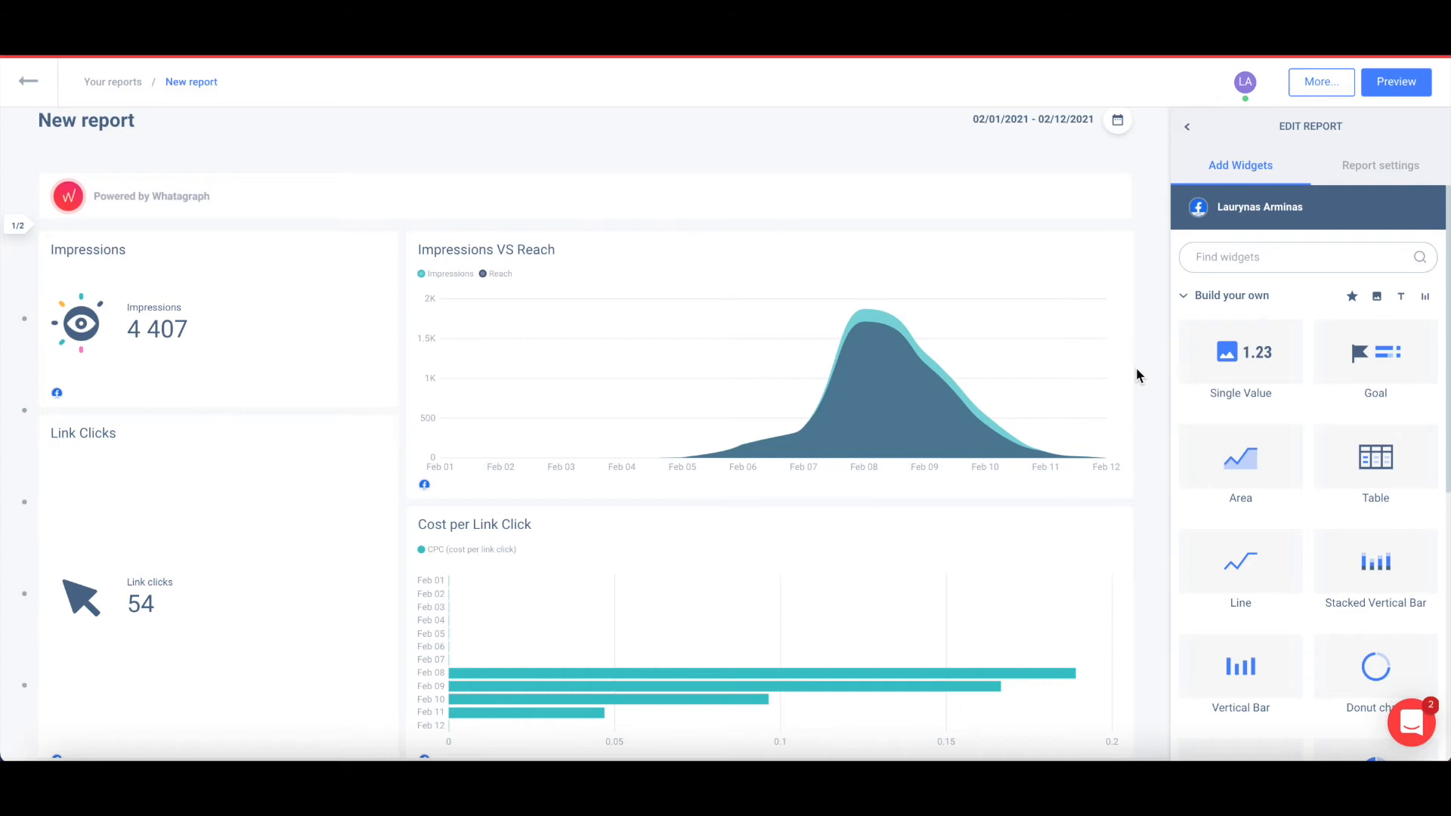
pyautogui.scroll(-1, 1136, 368)
pyautogui.click(1072, 265)
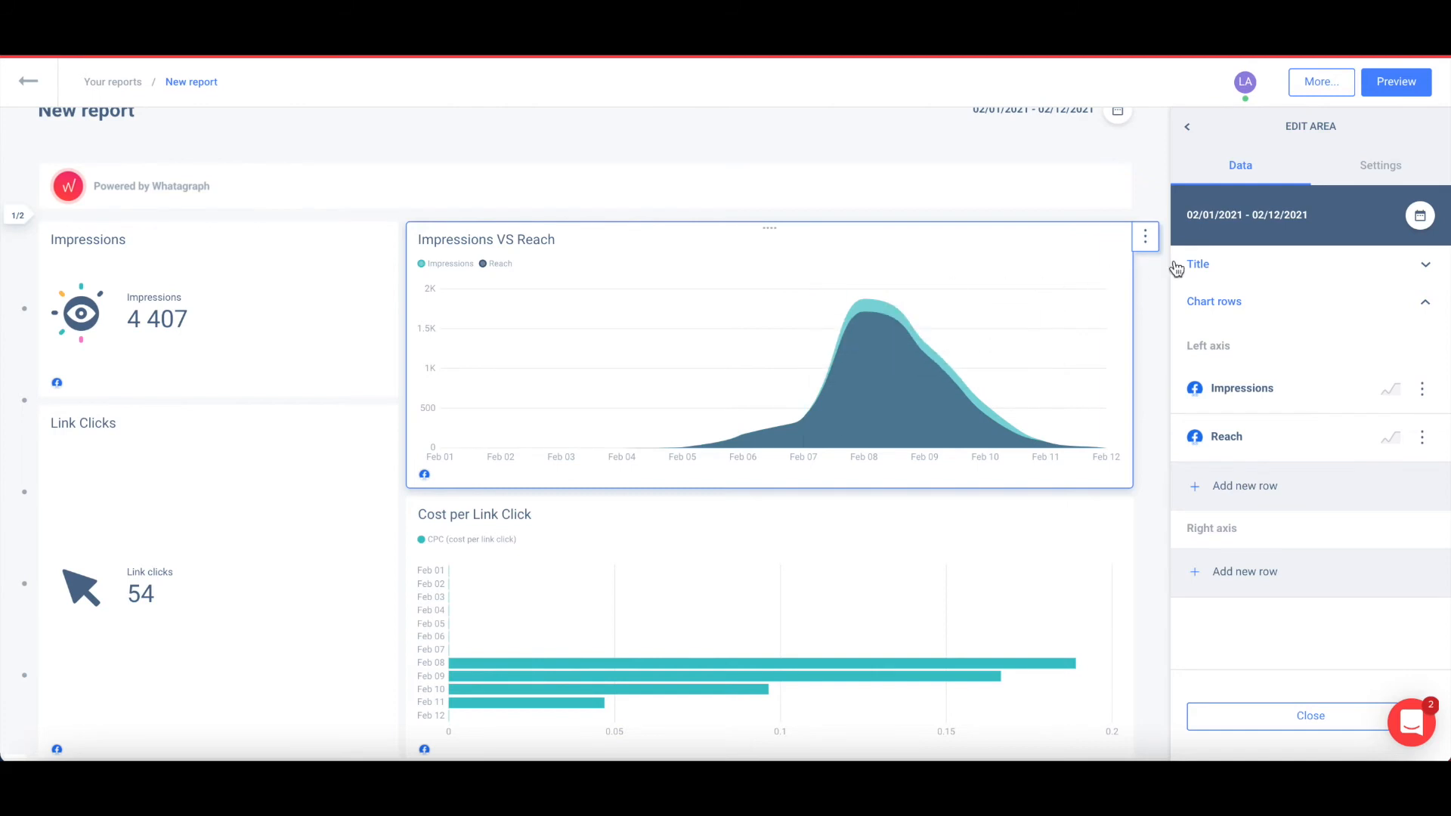
pyautogui.scroll(1, 1141, 202)
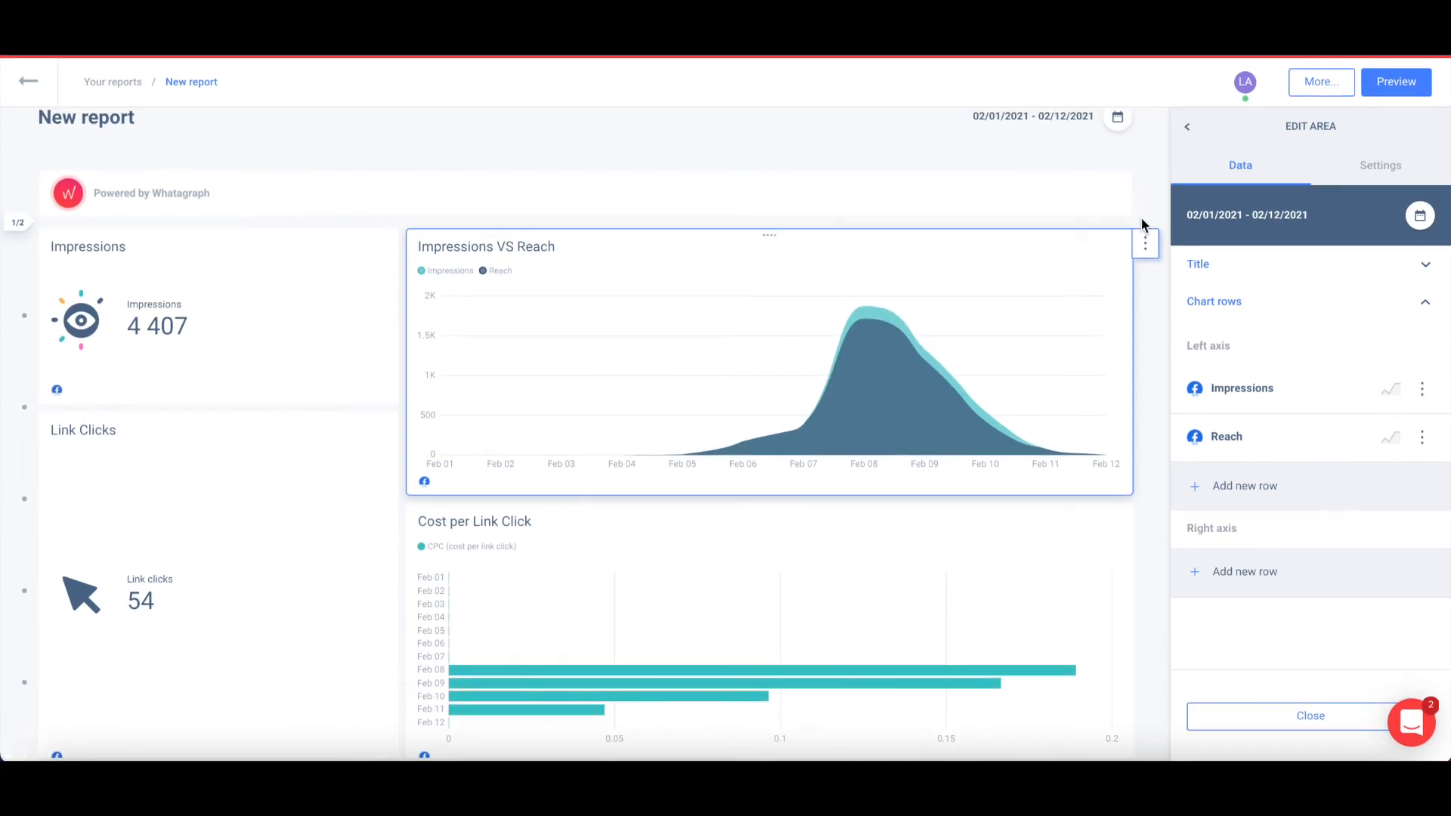
pyautogui.click(1419, 217)
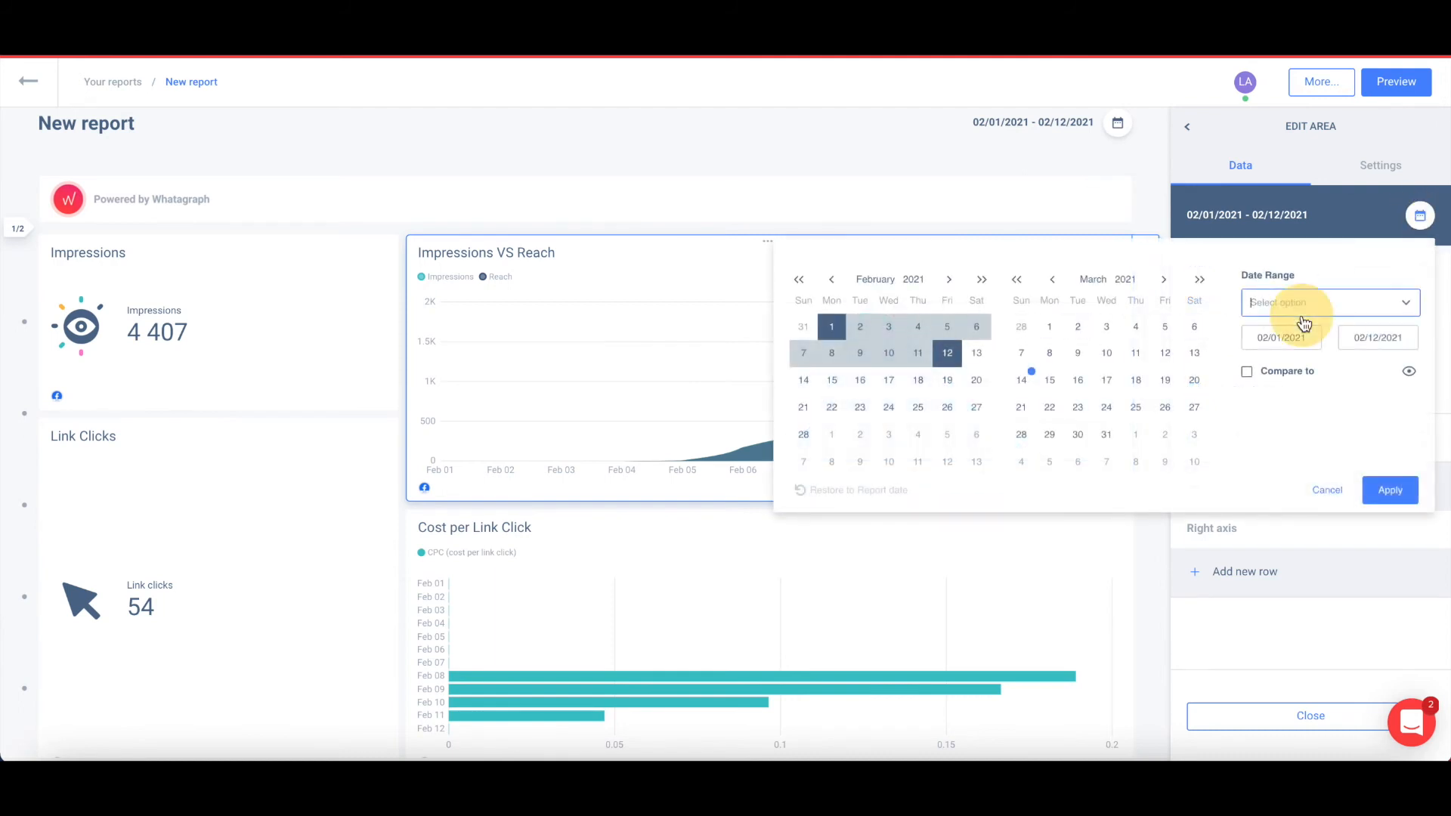
pyautogui.click(1296, 304)
pyautogui.scroll(-2, 1288, 427)
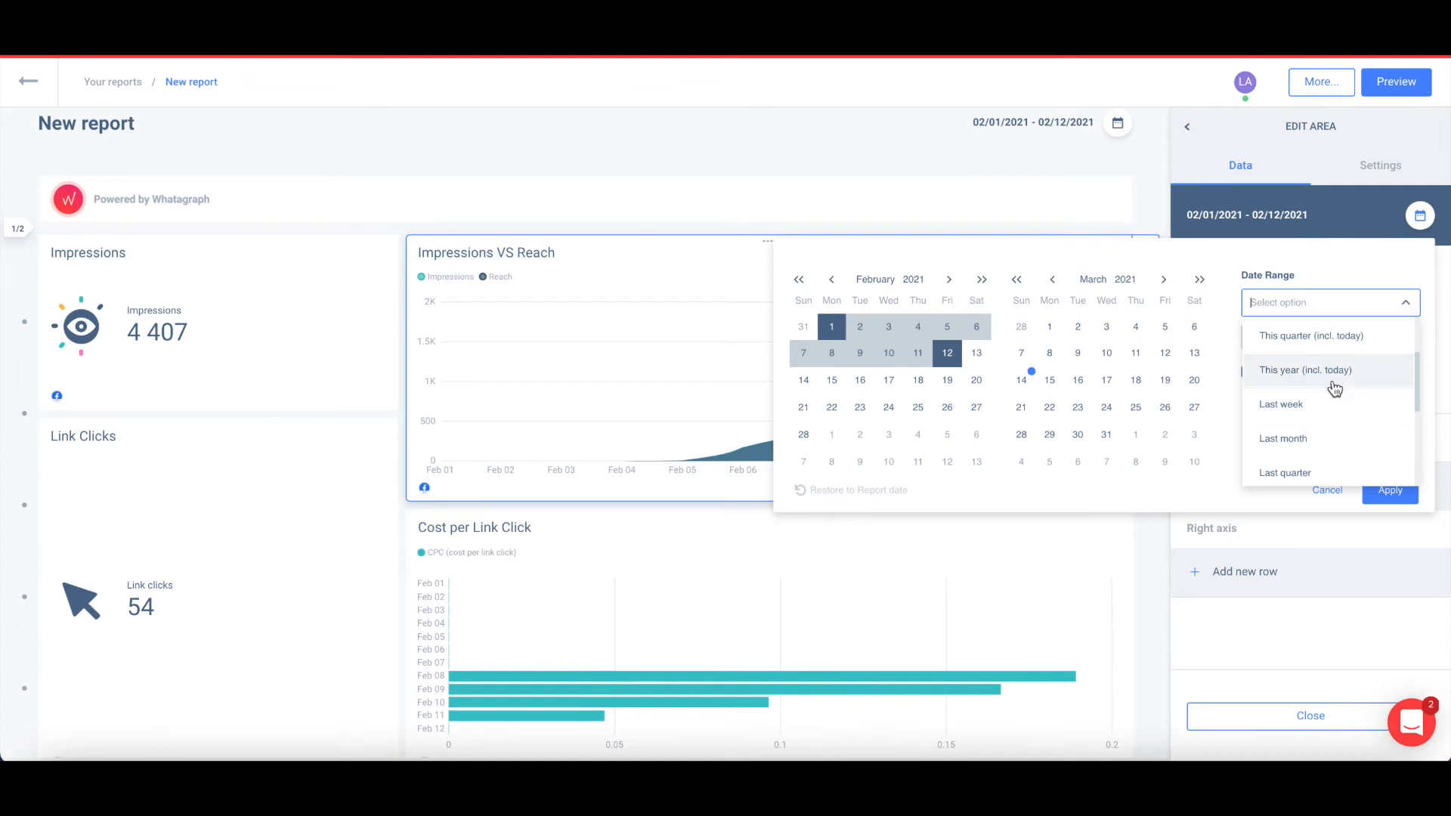
pyautogui.click(1334, 377)
pyautogui.click(1384, 501)
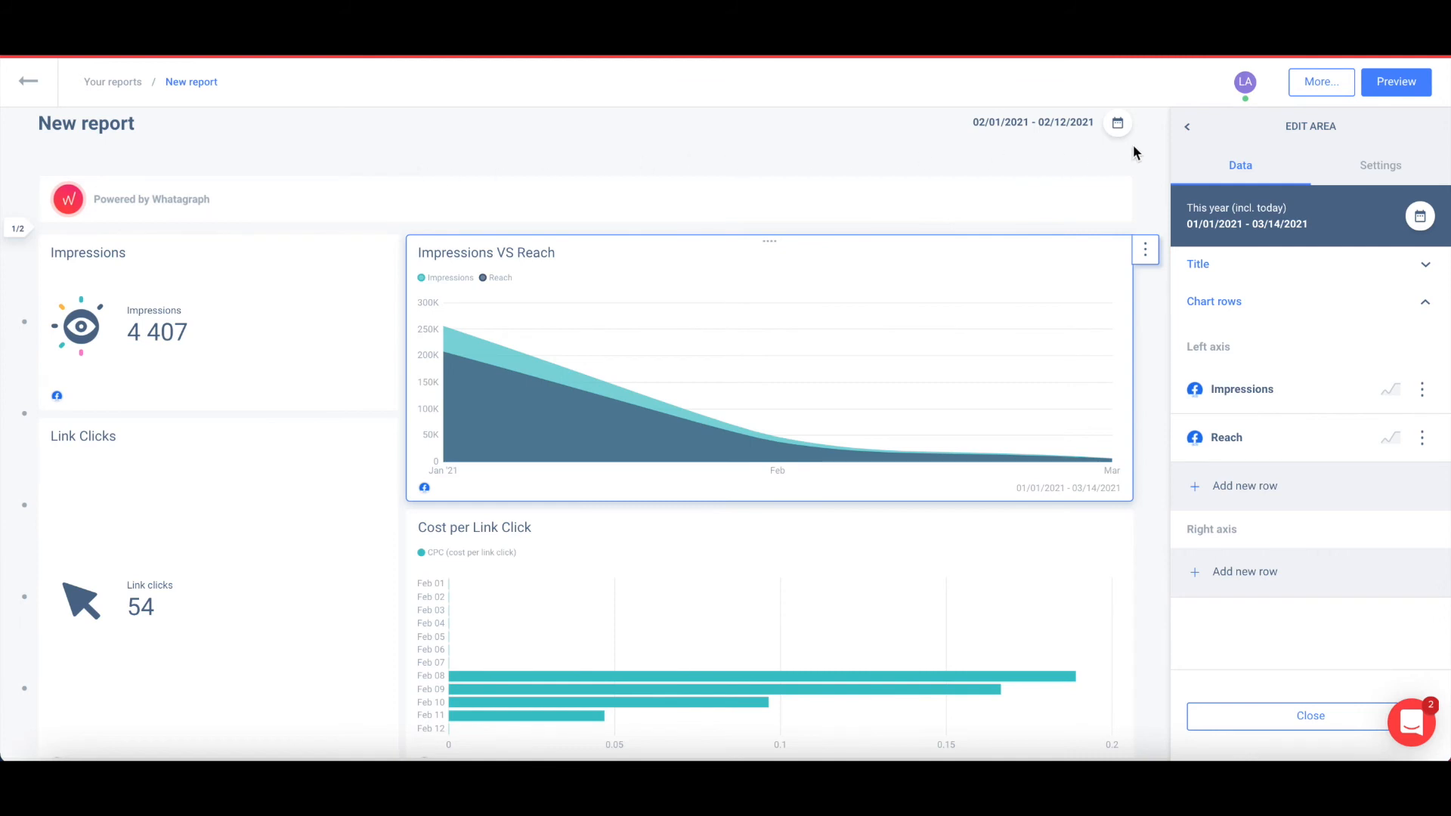
# Exit editing, review the report down to the country table, and open the More… actions.
pyautogui.click(1188, 135)
pyautogui.scroll(-6, 1130, 259)
pyautogui.scroll(-3, 1131, 255)
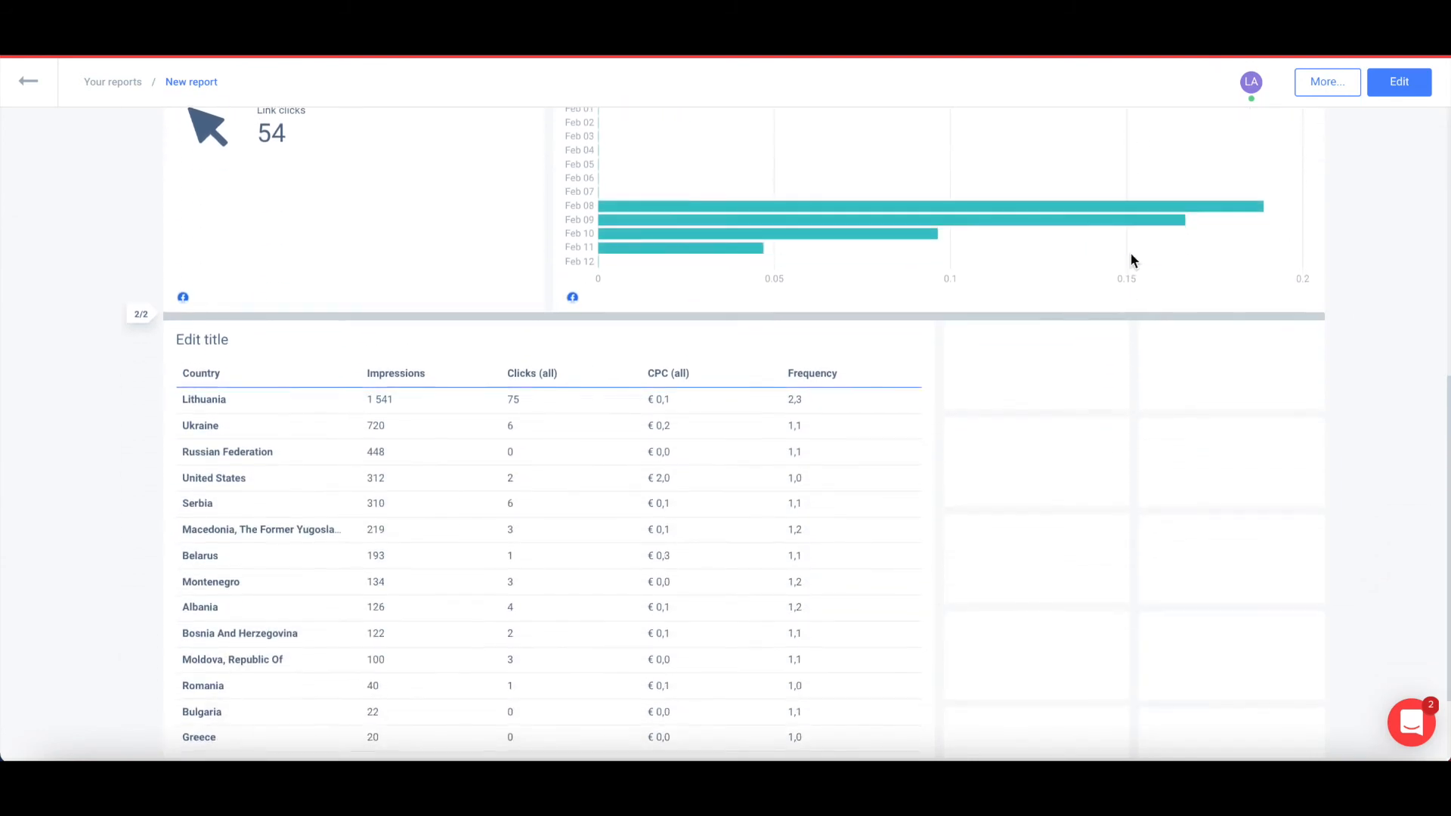
pyautogui.scroll(10, 1131, 261)
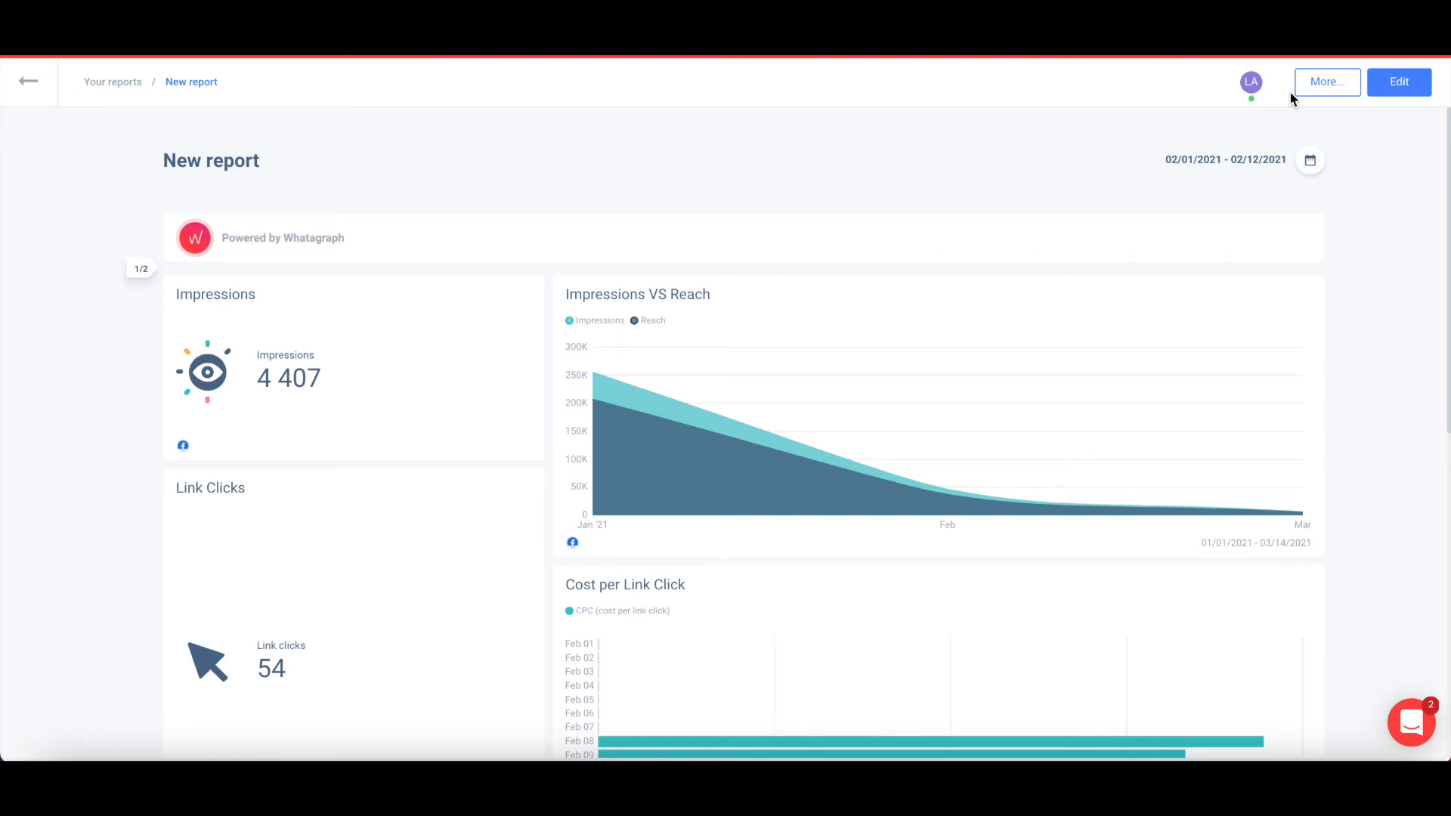
pyautogui.click(1328, 82)
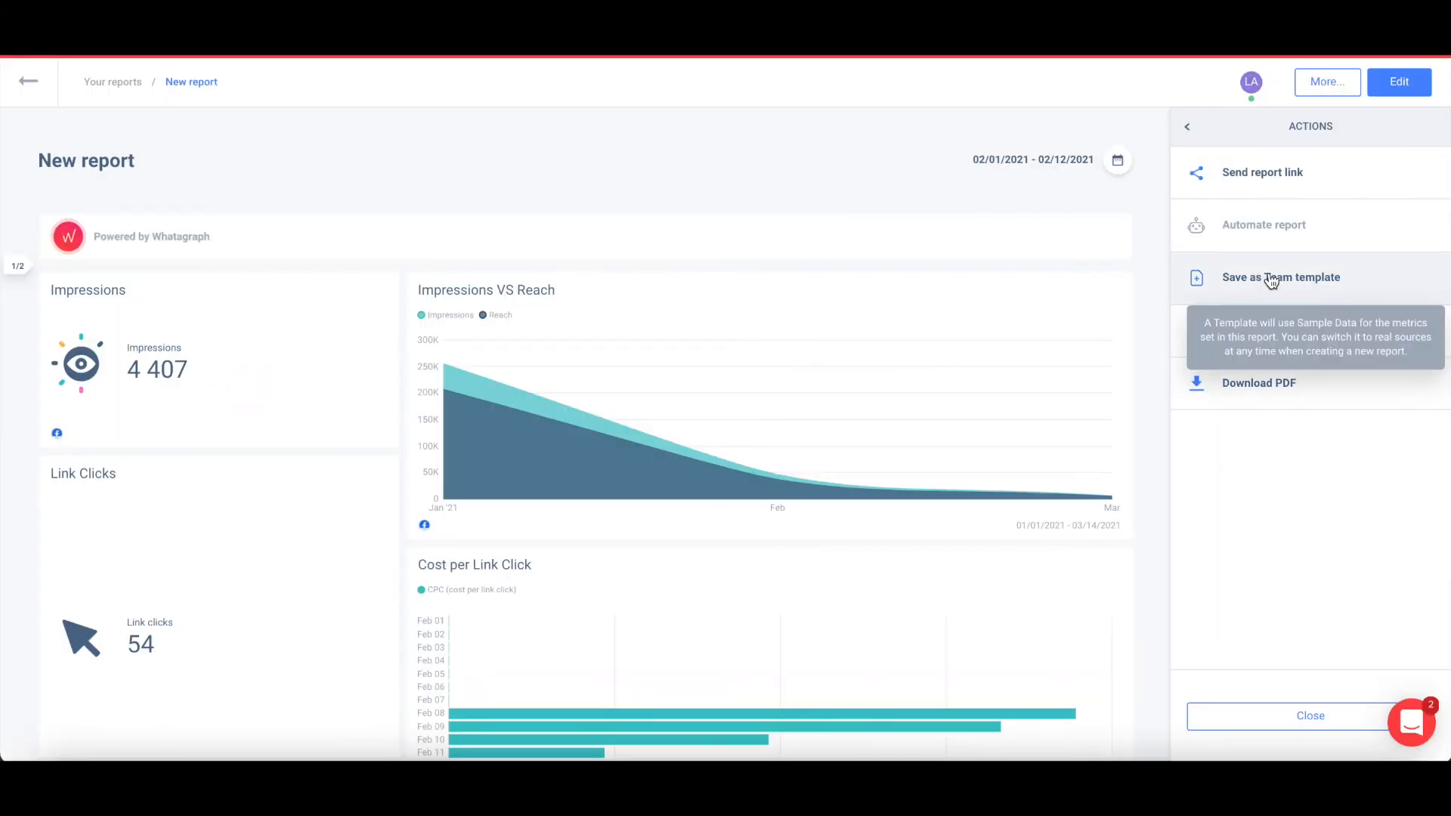
# Save the report as a Team template and bring up the Send report link panel.
pyautogui.click(1281, 279)
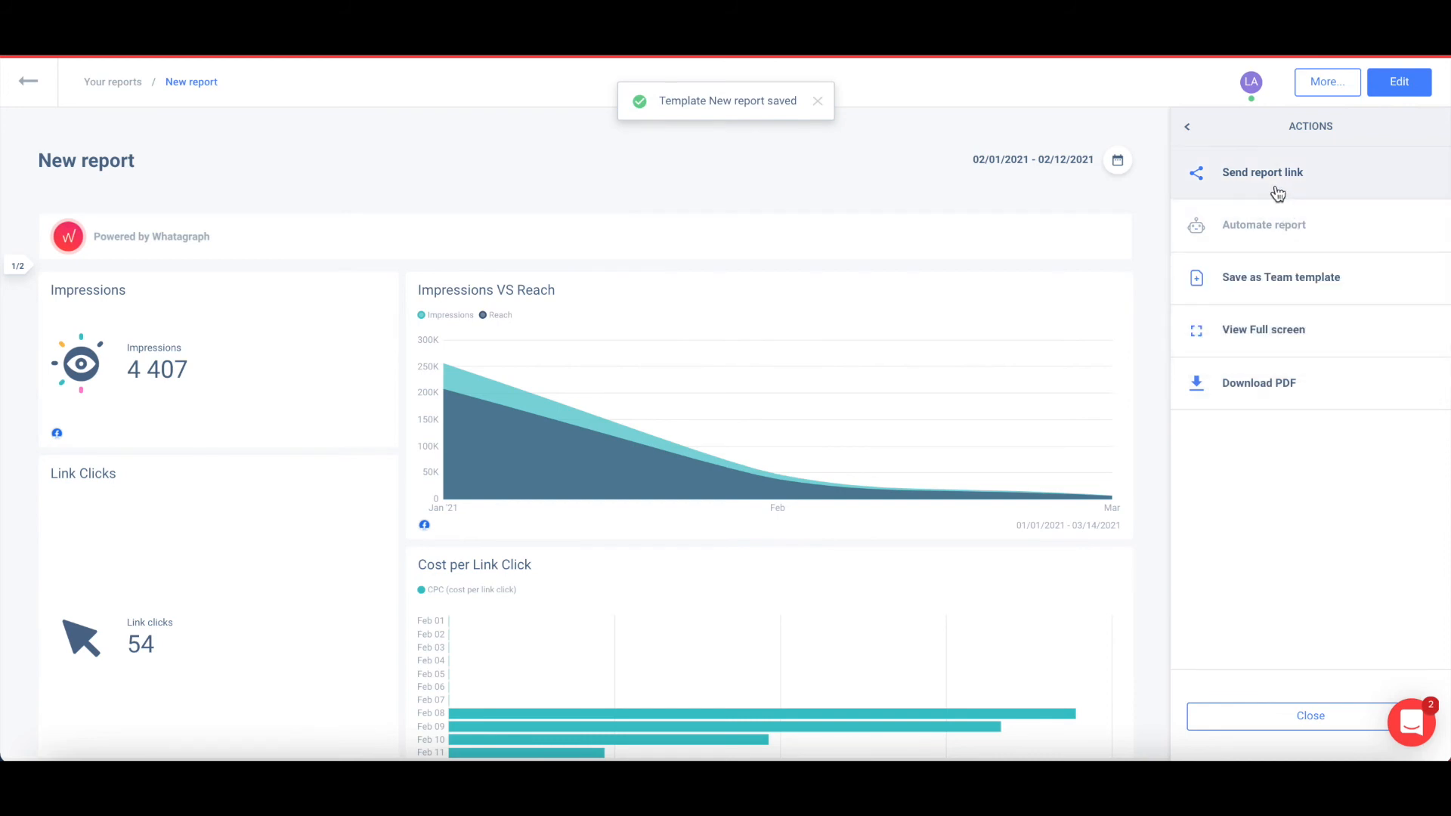
pyautogui.click(1277, 193)
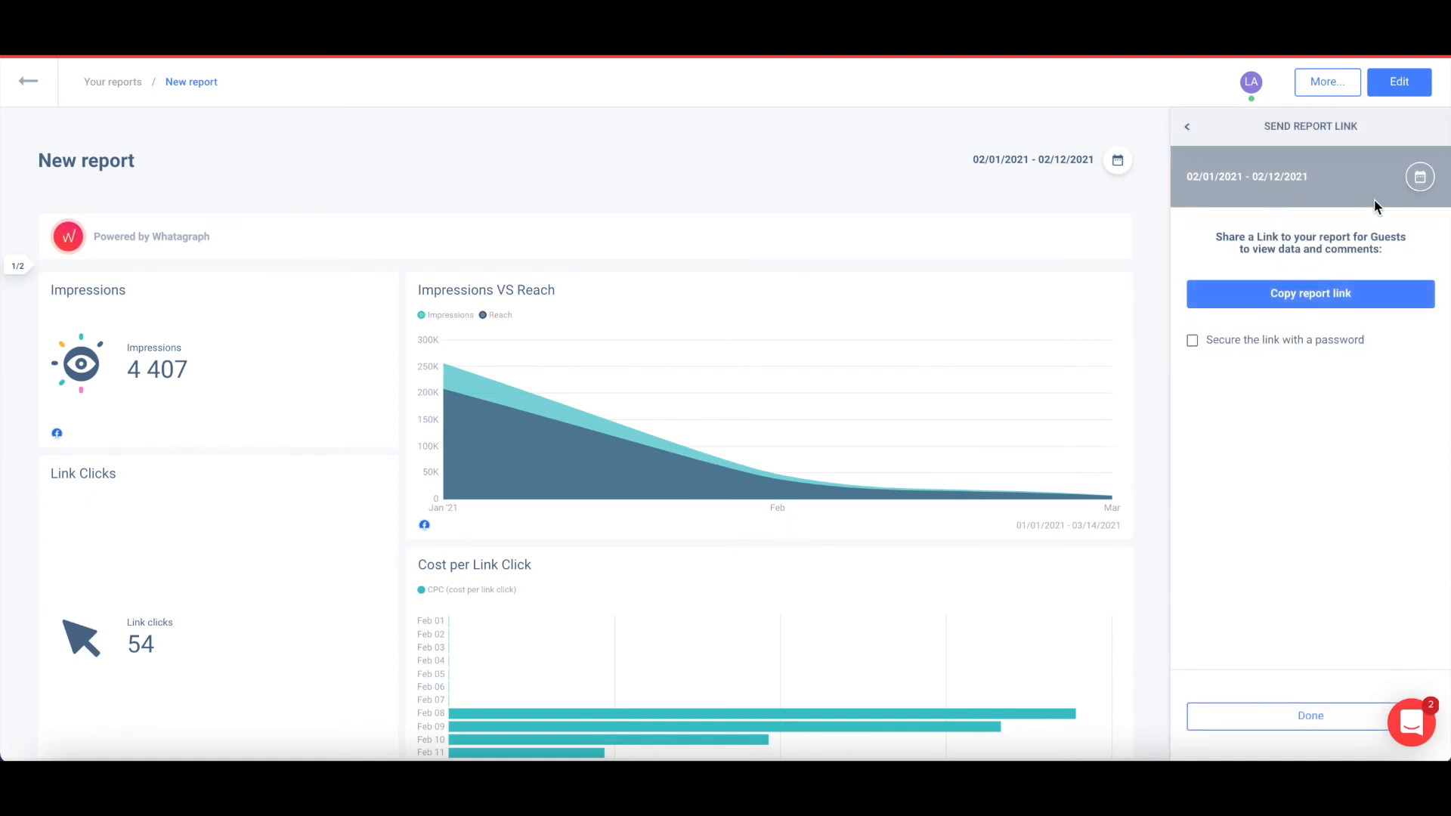
# Copy the report's share link and view the shared report for This quarter (incl. today).
pyautogui.click(1331, 293)
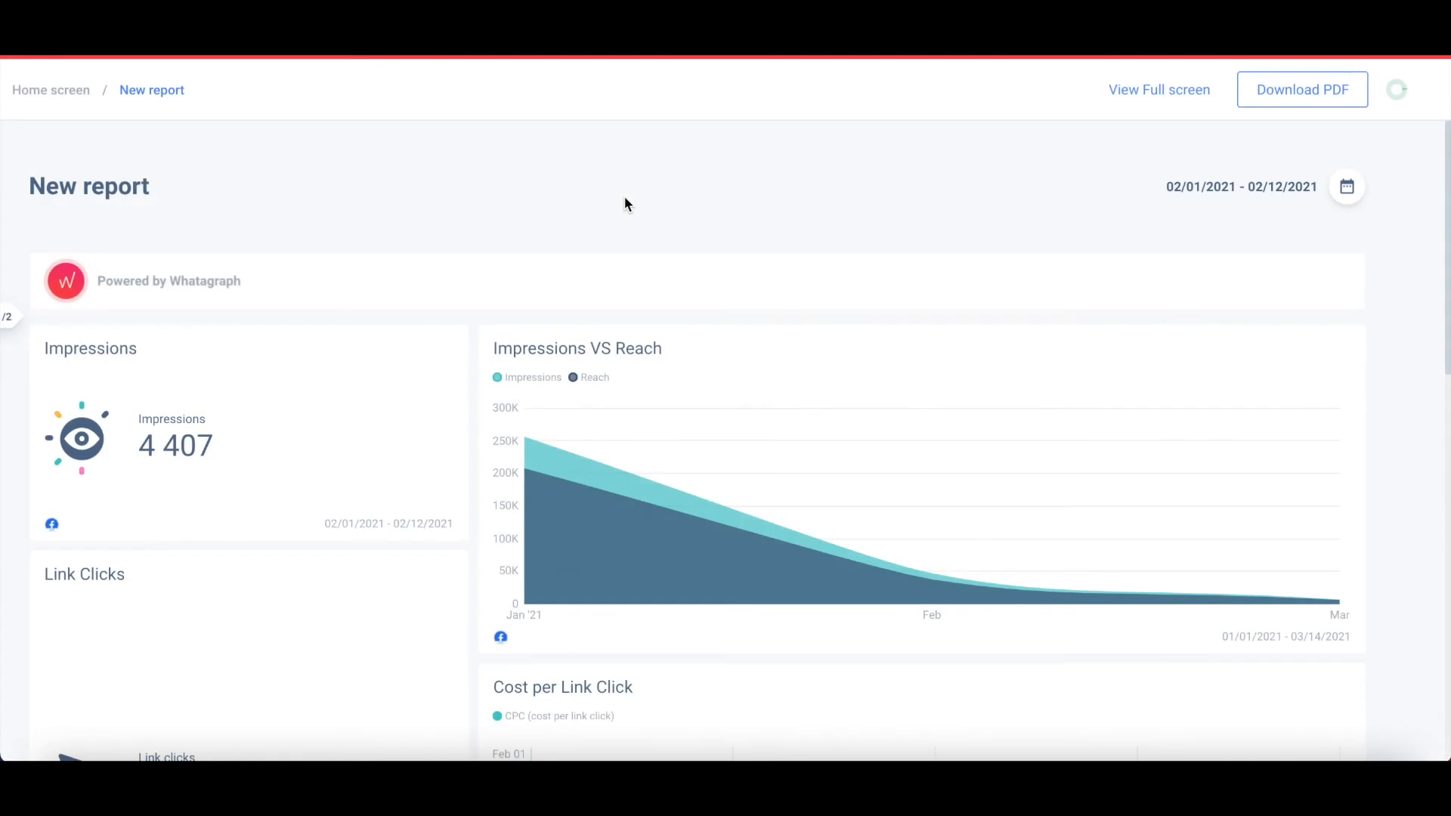
pyautogui.click(1344, 189)
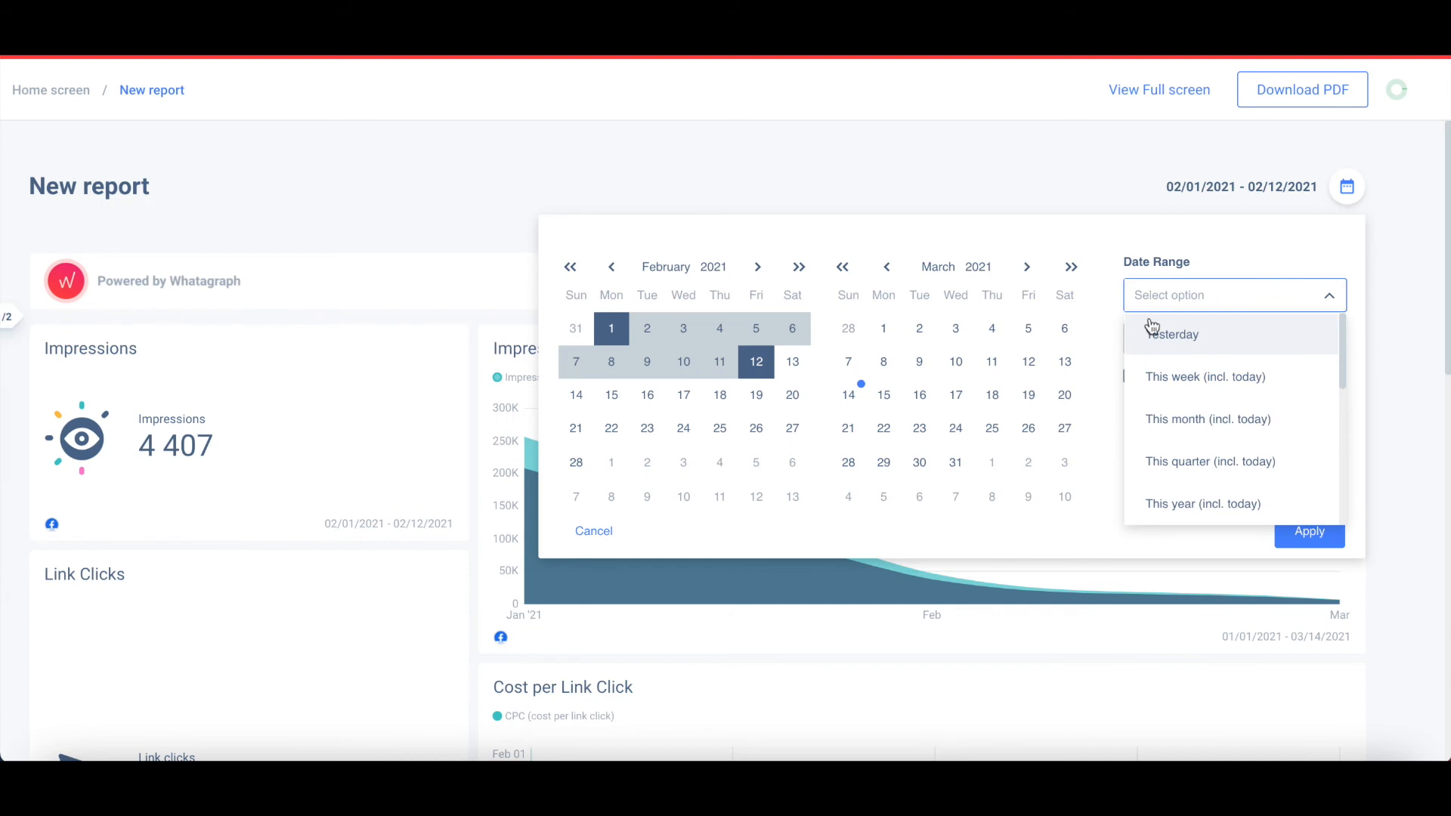
pyautogui.click(1176, 464)
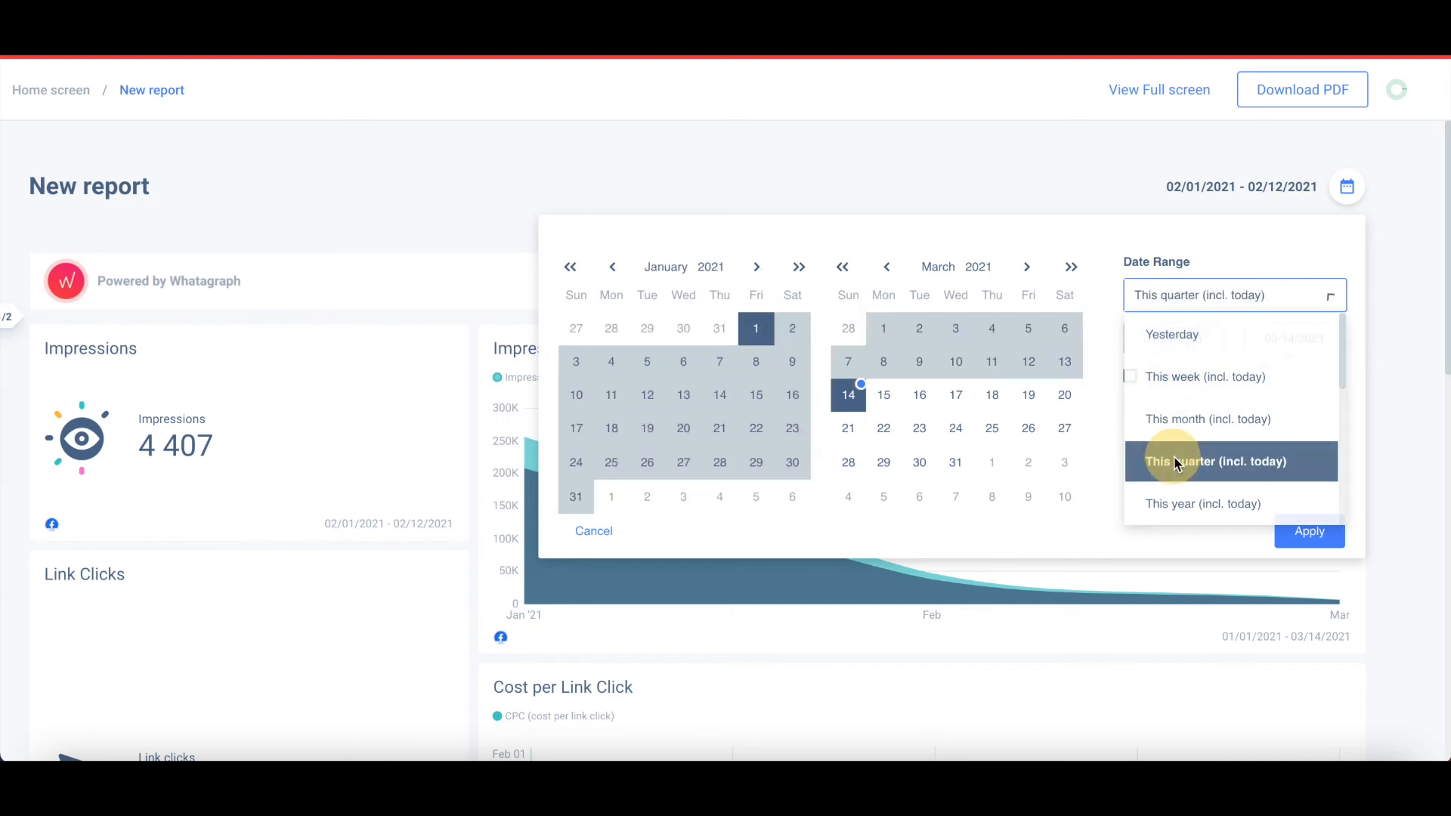
pyautogui.click(1294, 539)
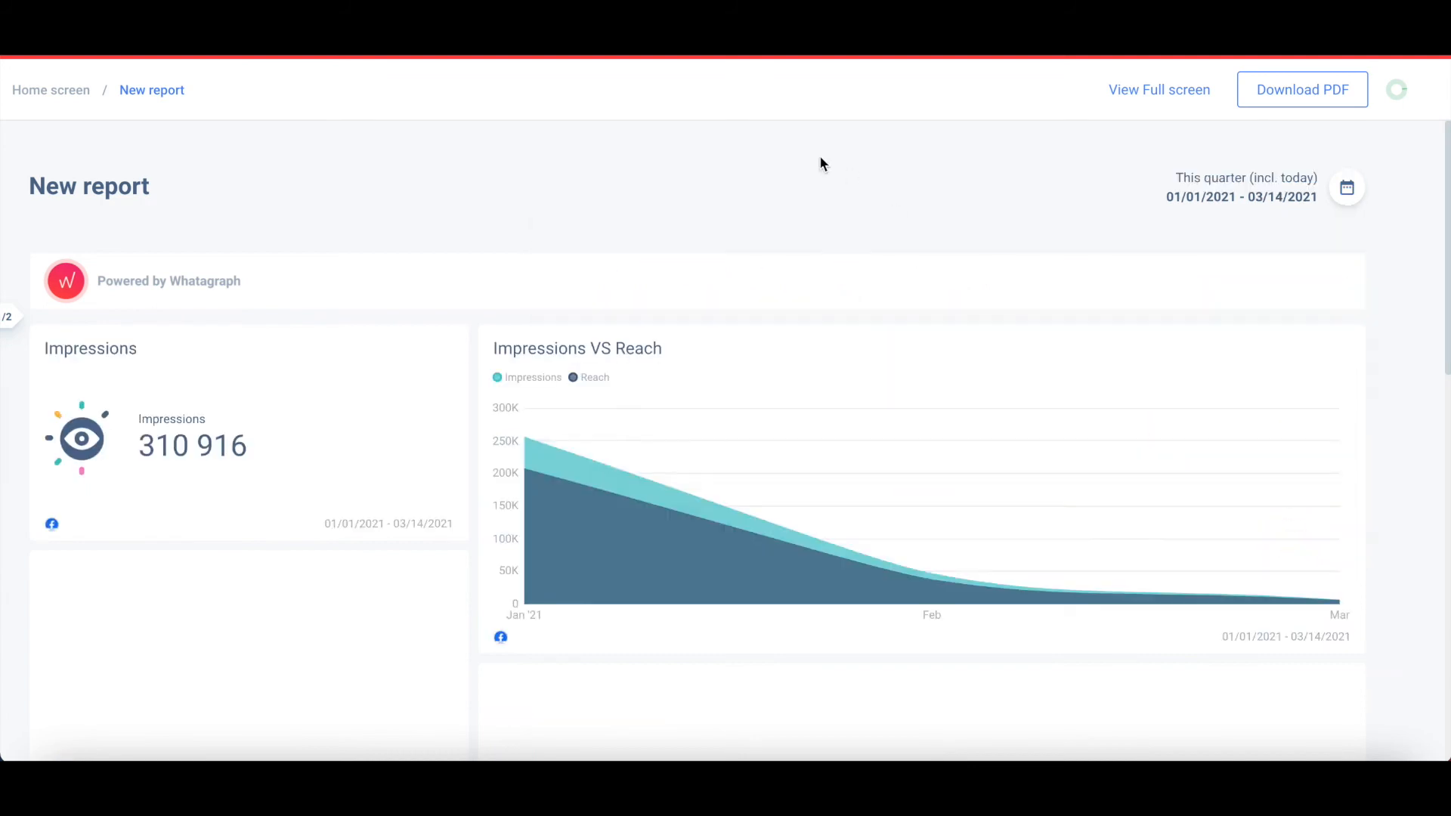
pyautogui.scroll(-1, 823, 163)
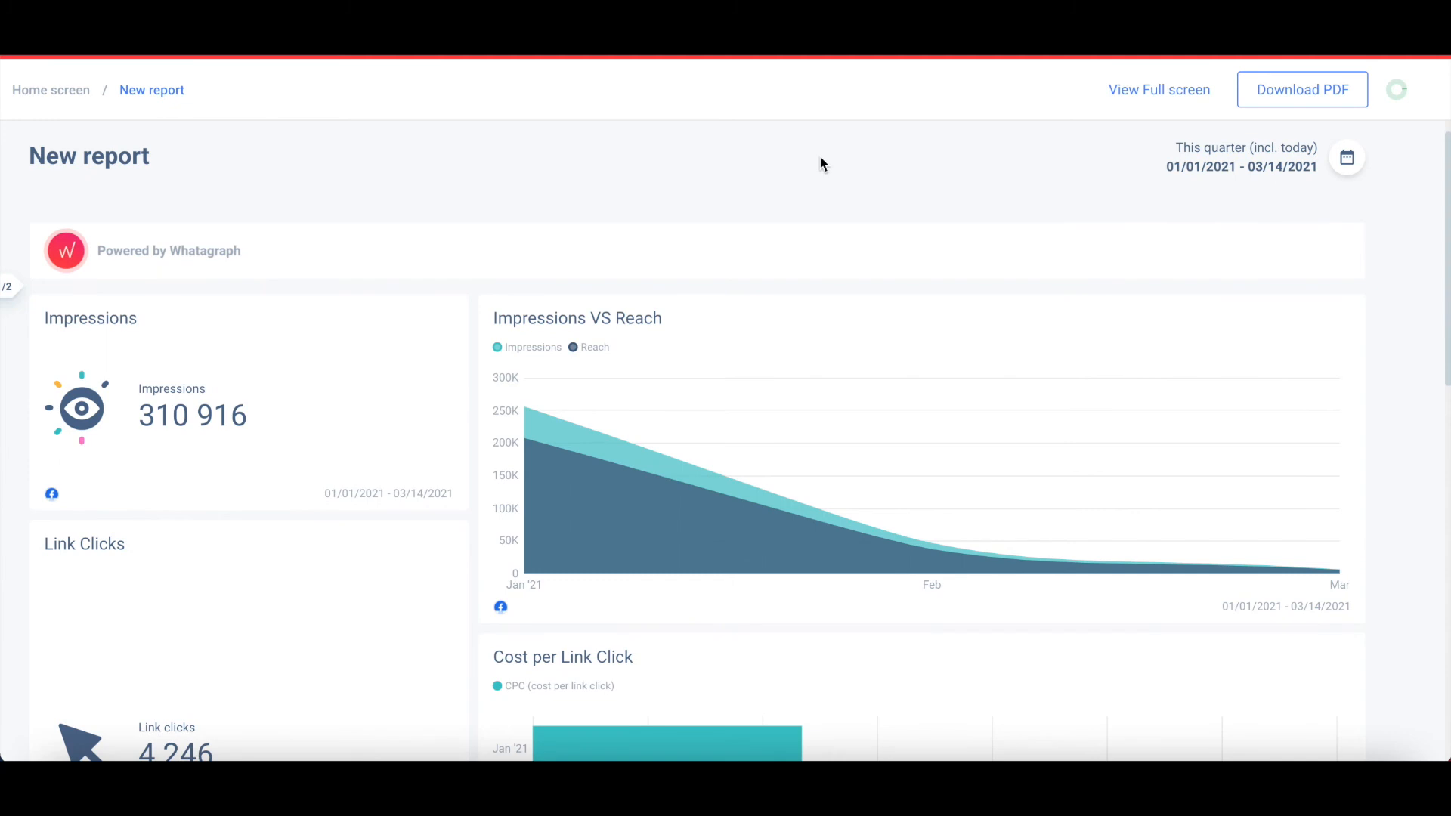
pyautogui.scroll(-5, 822, 163)
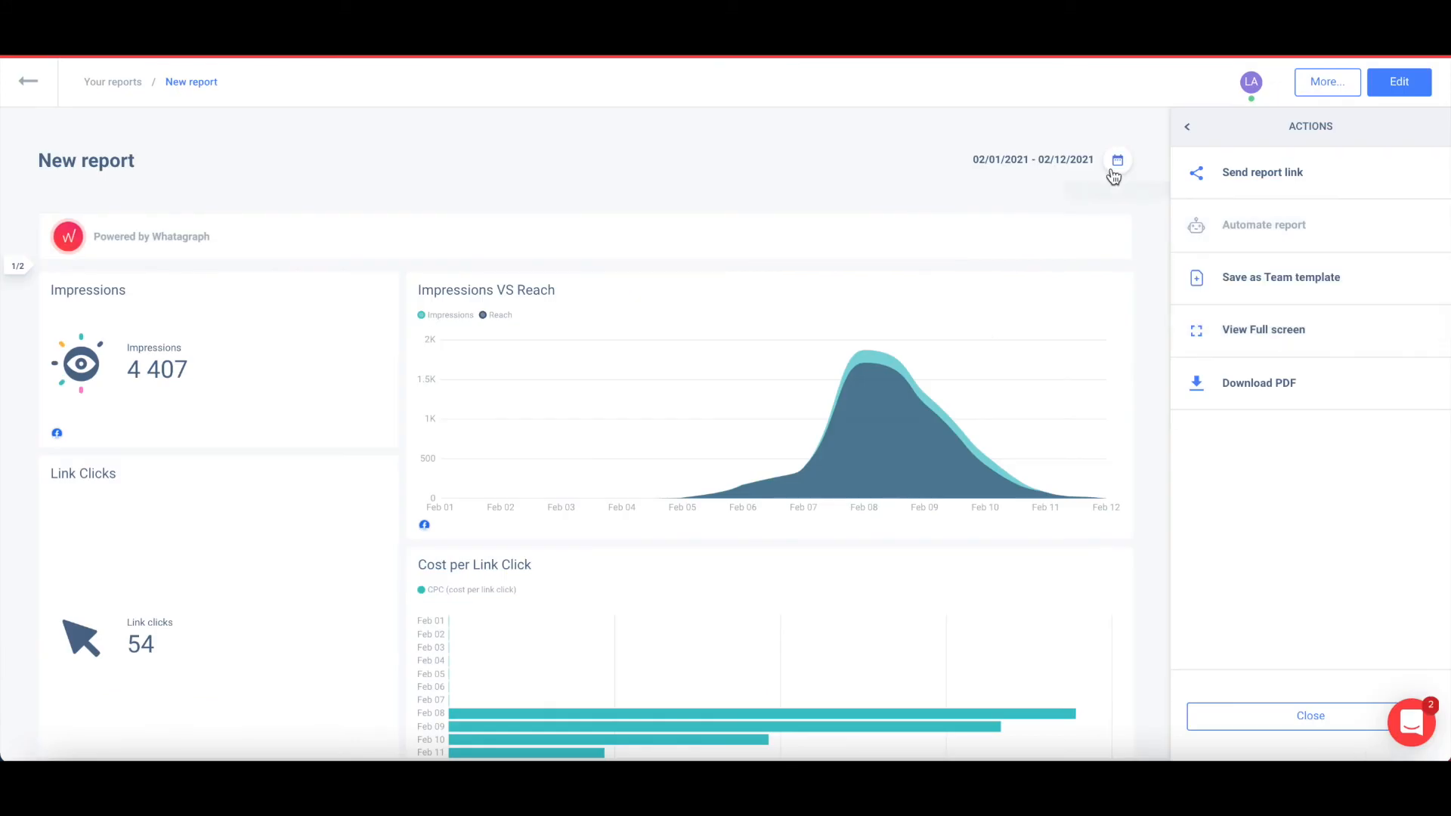
# Set the report period to Last week, 03/01–03/07/2021, compared with the previous period.
pyautogui.click(1116, 163)
pyautogui.click(1074, 248)
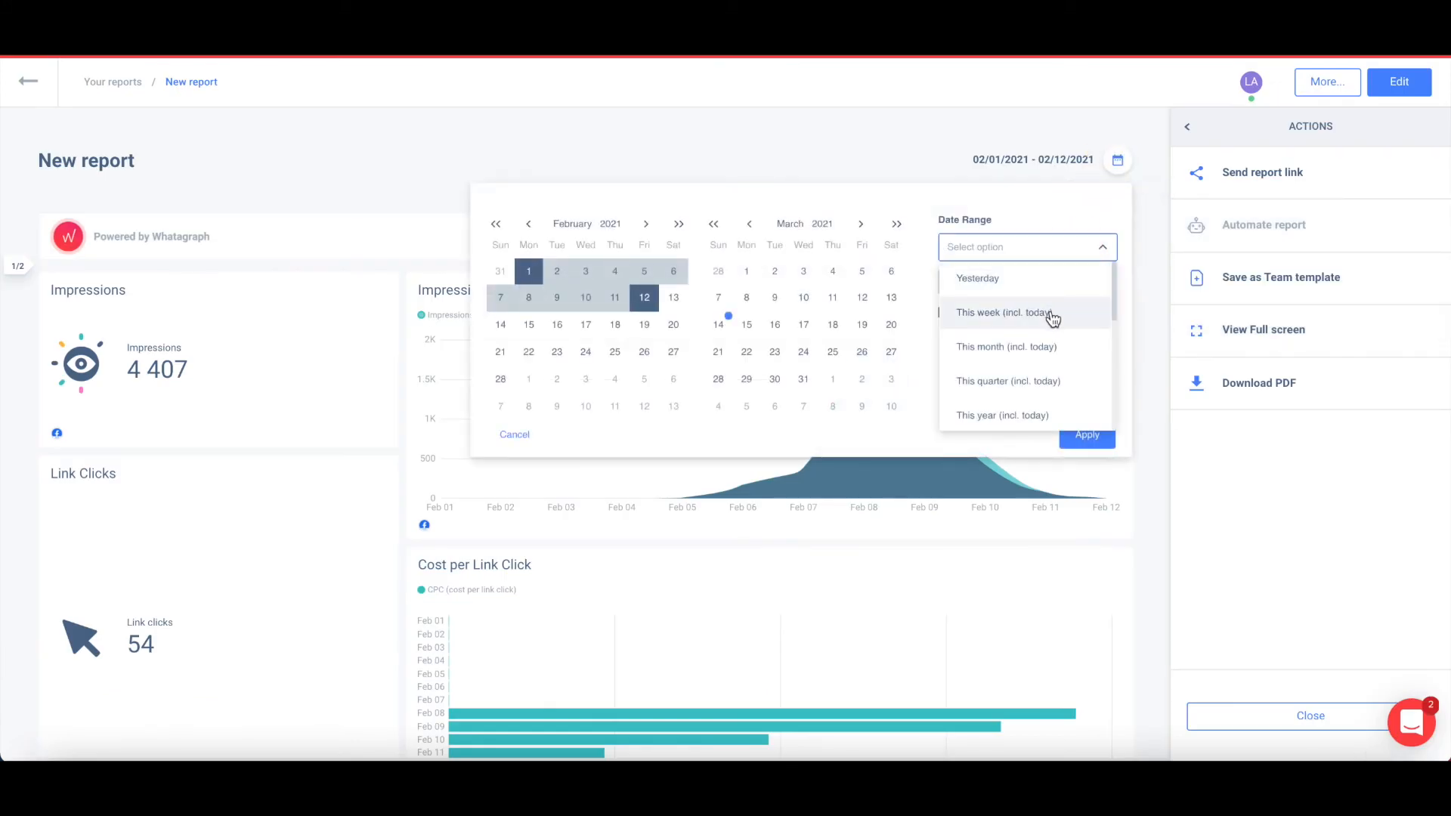
pyautogui.click(893, 134)
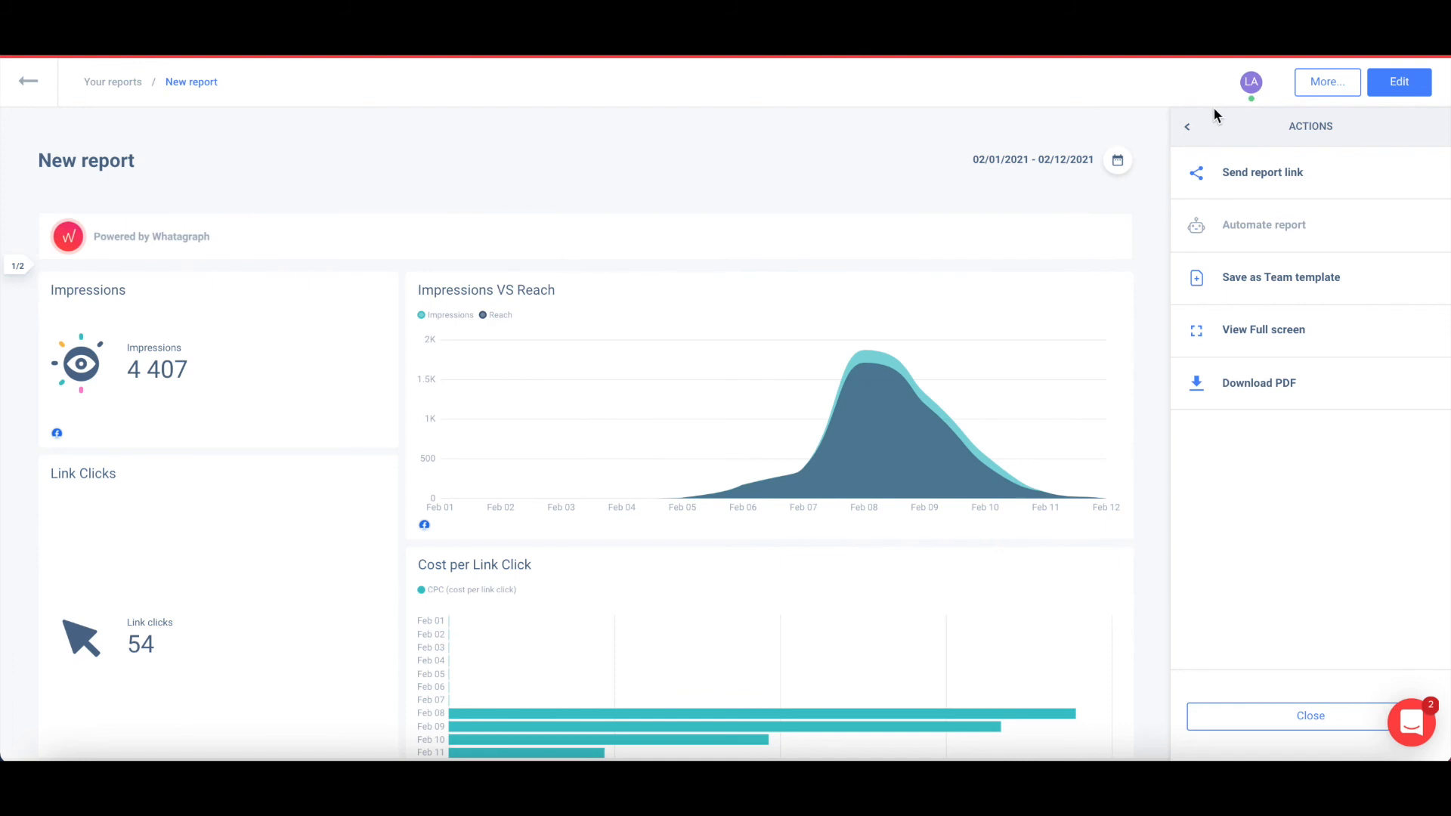
pyautogui.moveTo(1222, 239)
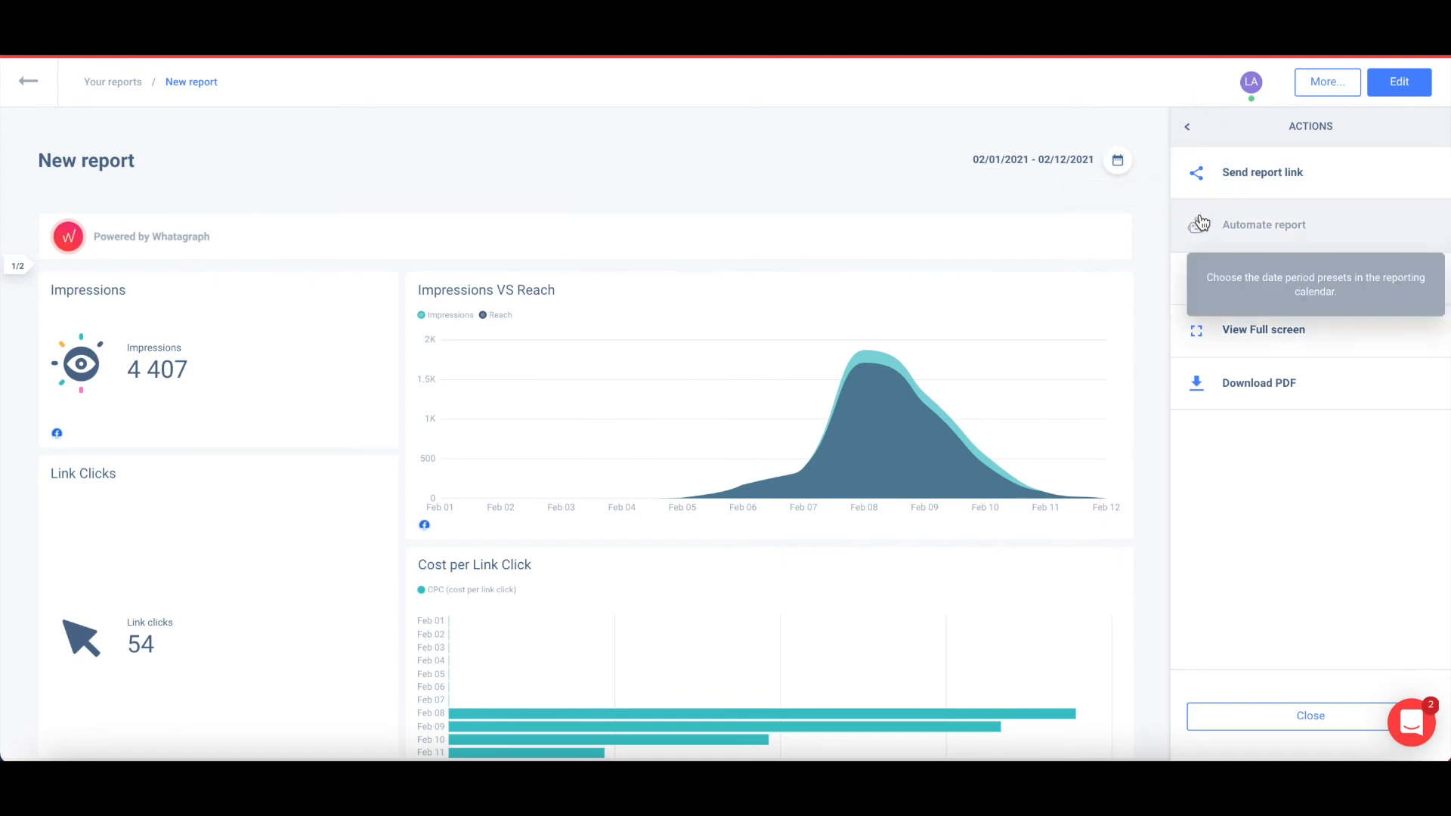
pyautogui.click(1118, 160)
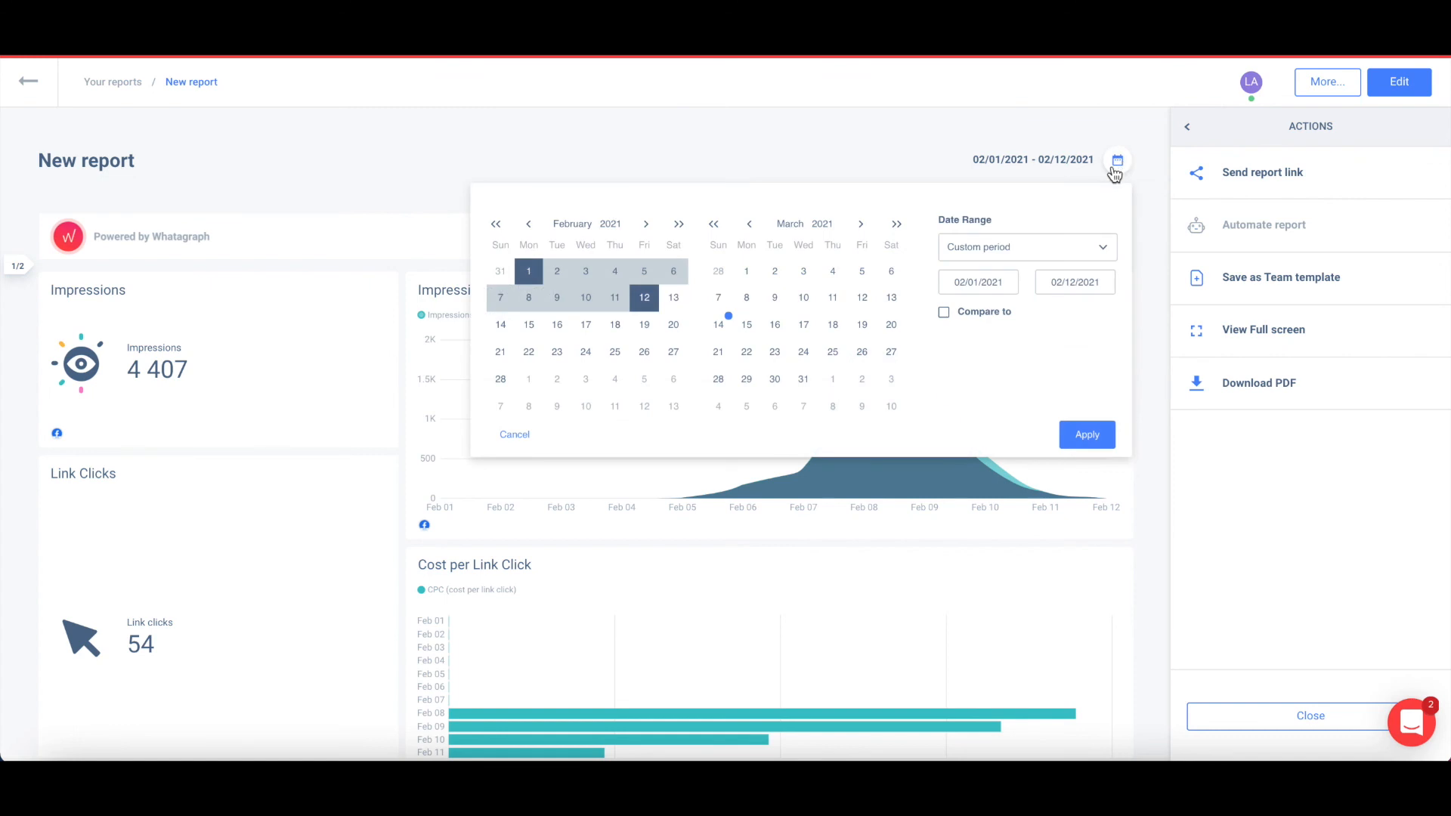
pyautogui.click(1023, 248)
pyautogui.scroll(-3, 1026, 332)
pyautogui.click(1034, 336)
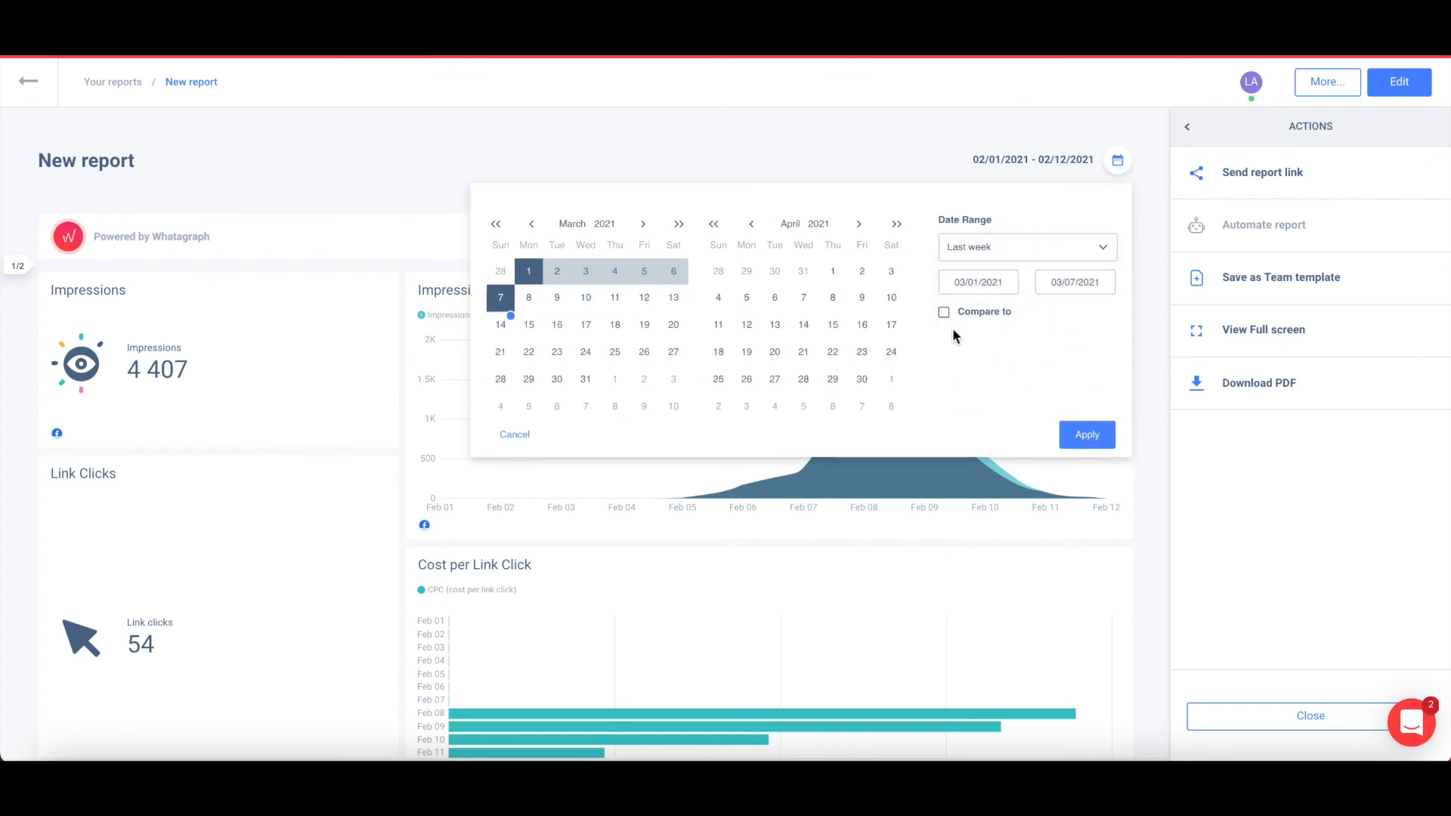
pyautogui.click(944, 312)
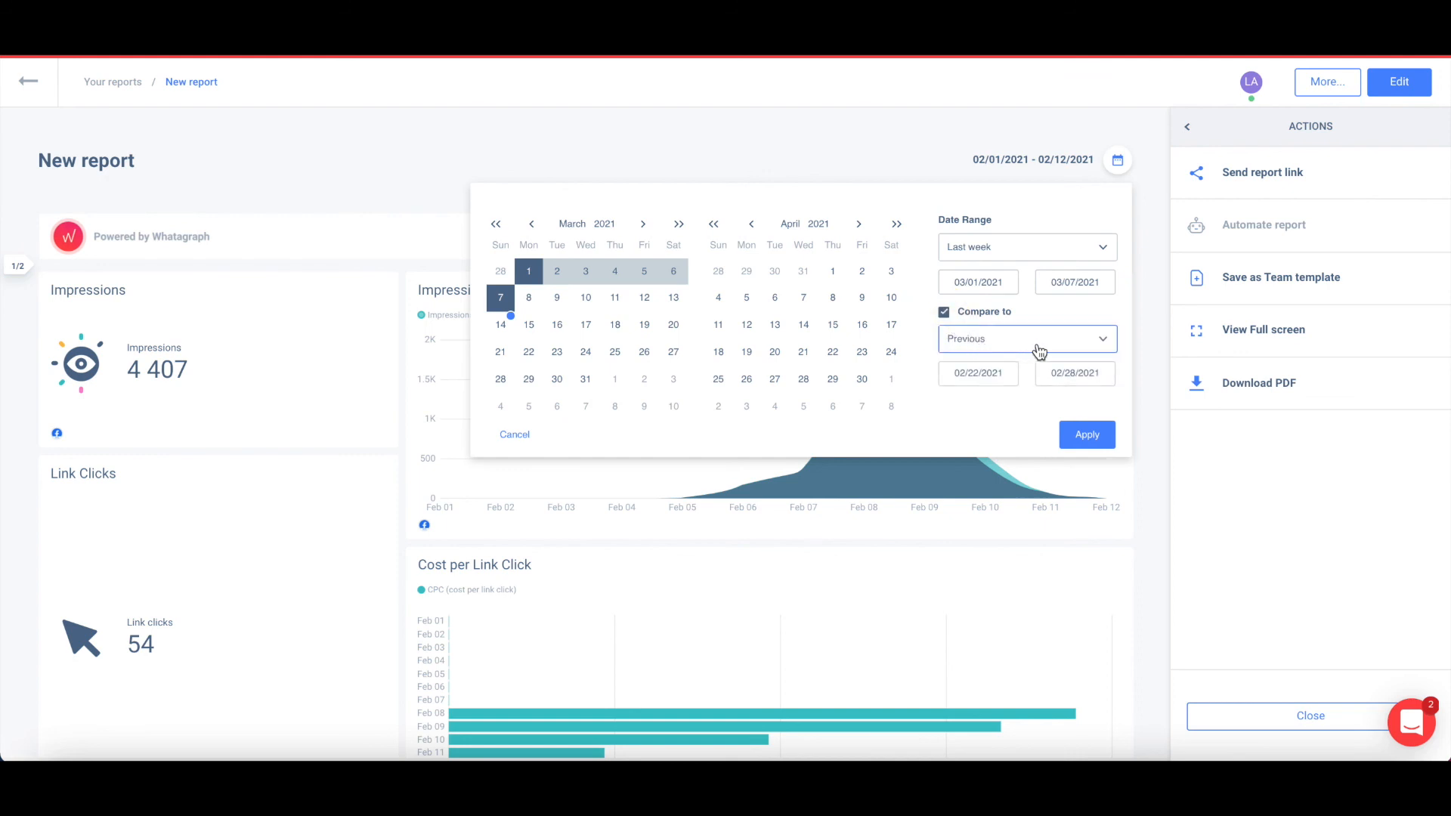
pyautogui.click(1079, 437)
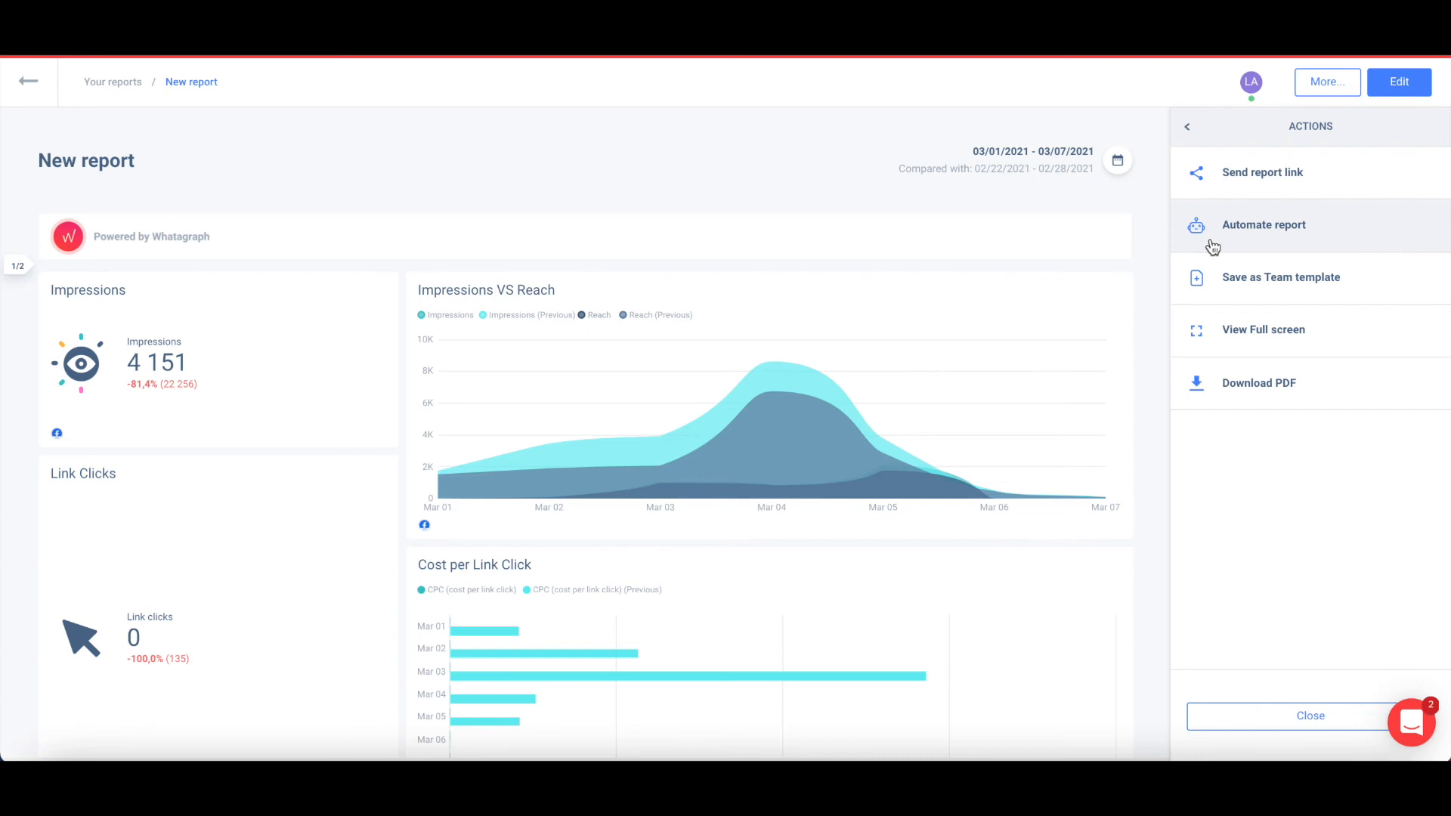
# Automate weekly Monday 12:00 delivery to one recipient's e-mail address in Europe/Vilnius time.
pyautogui.click(1213, 239)
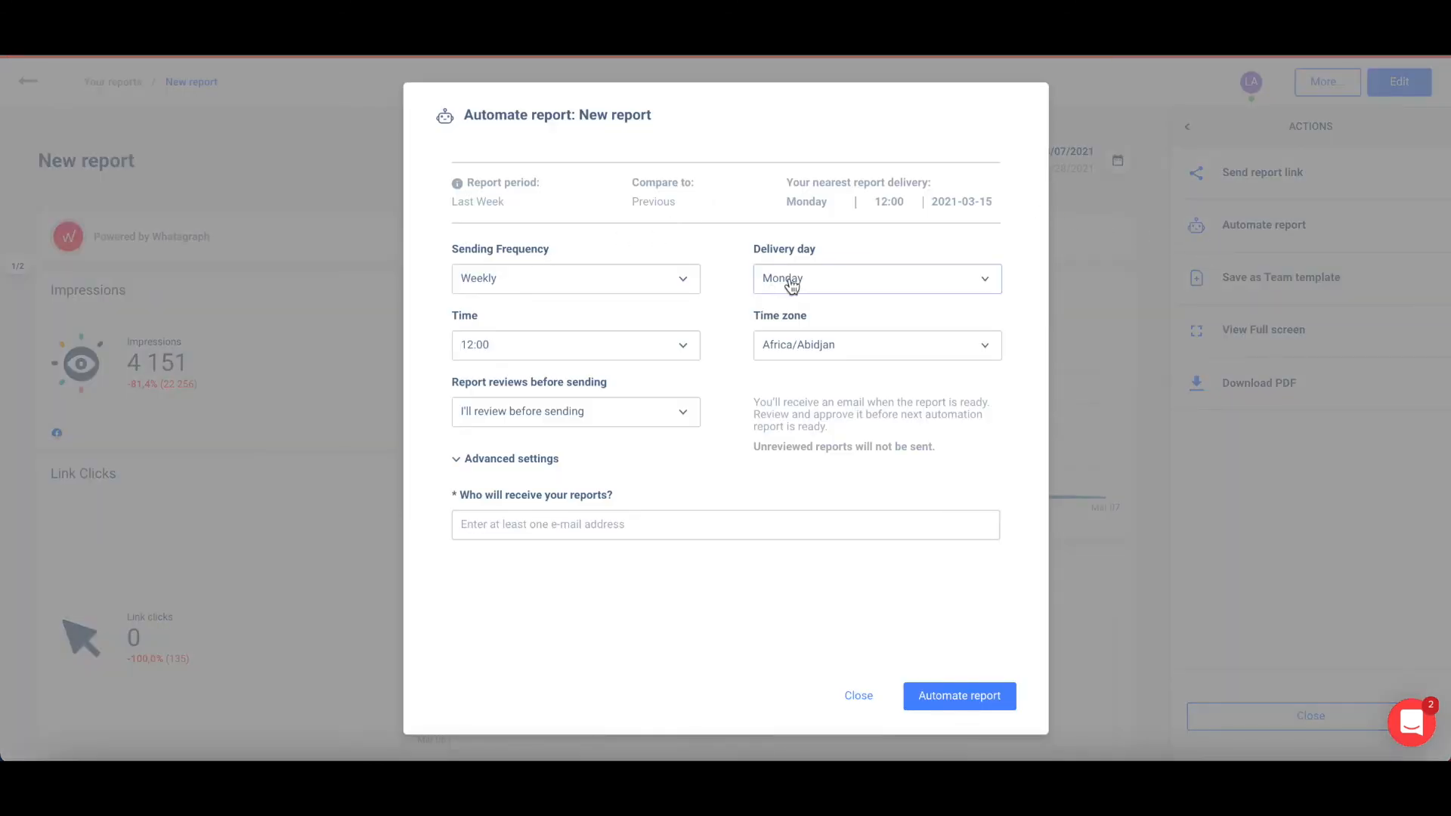
pyautogui.click(582, 524)
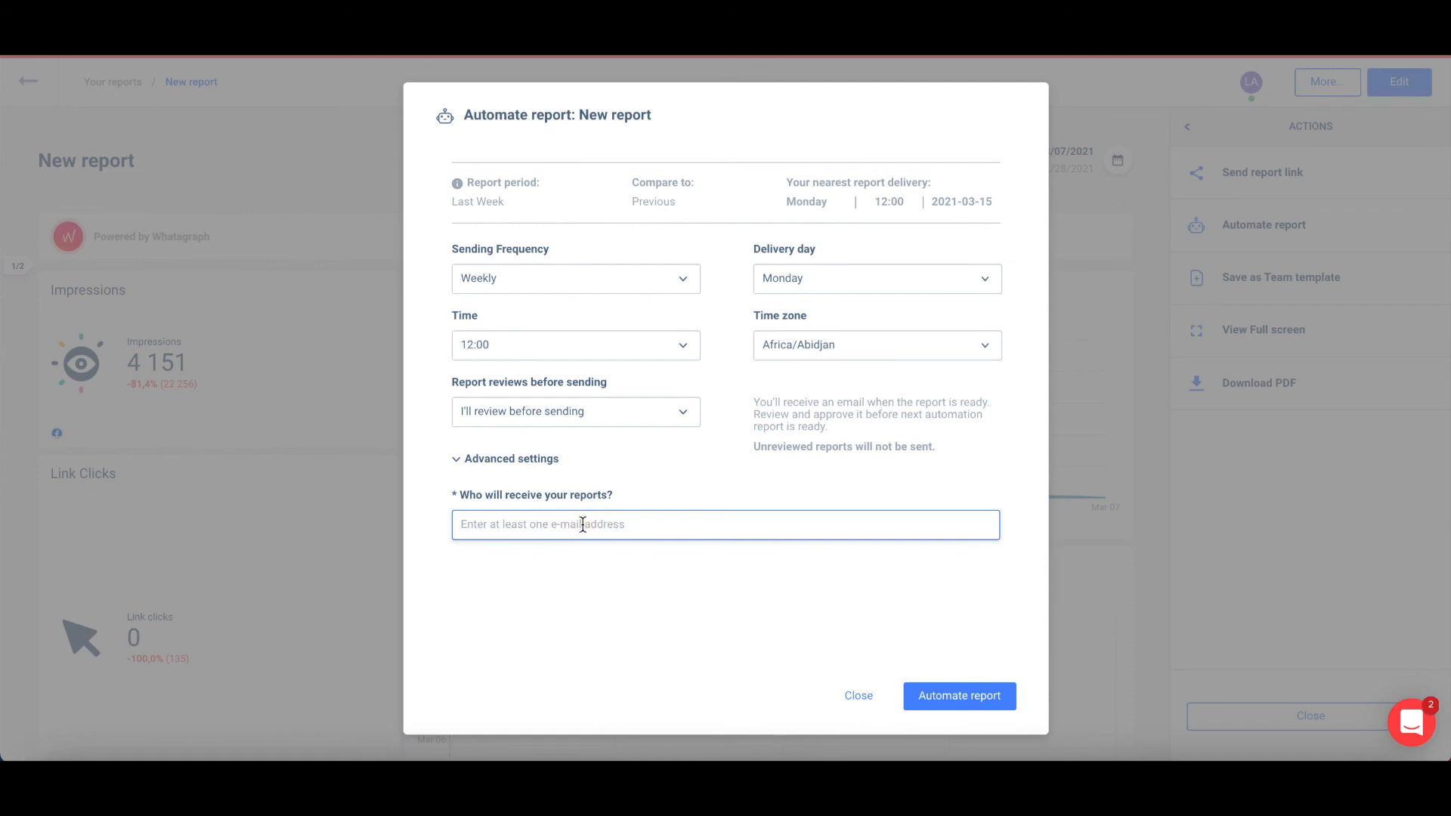
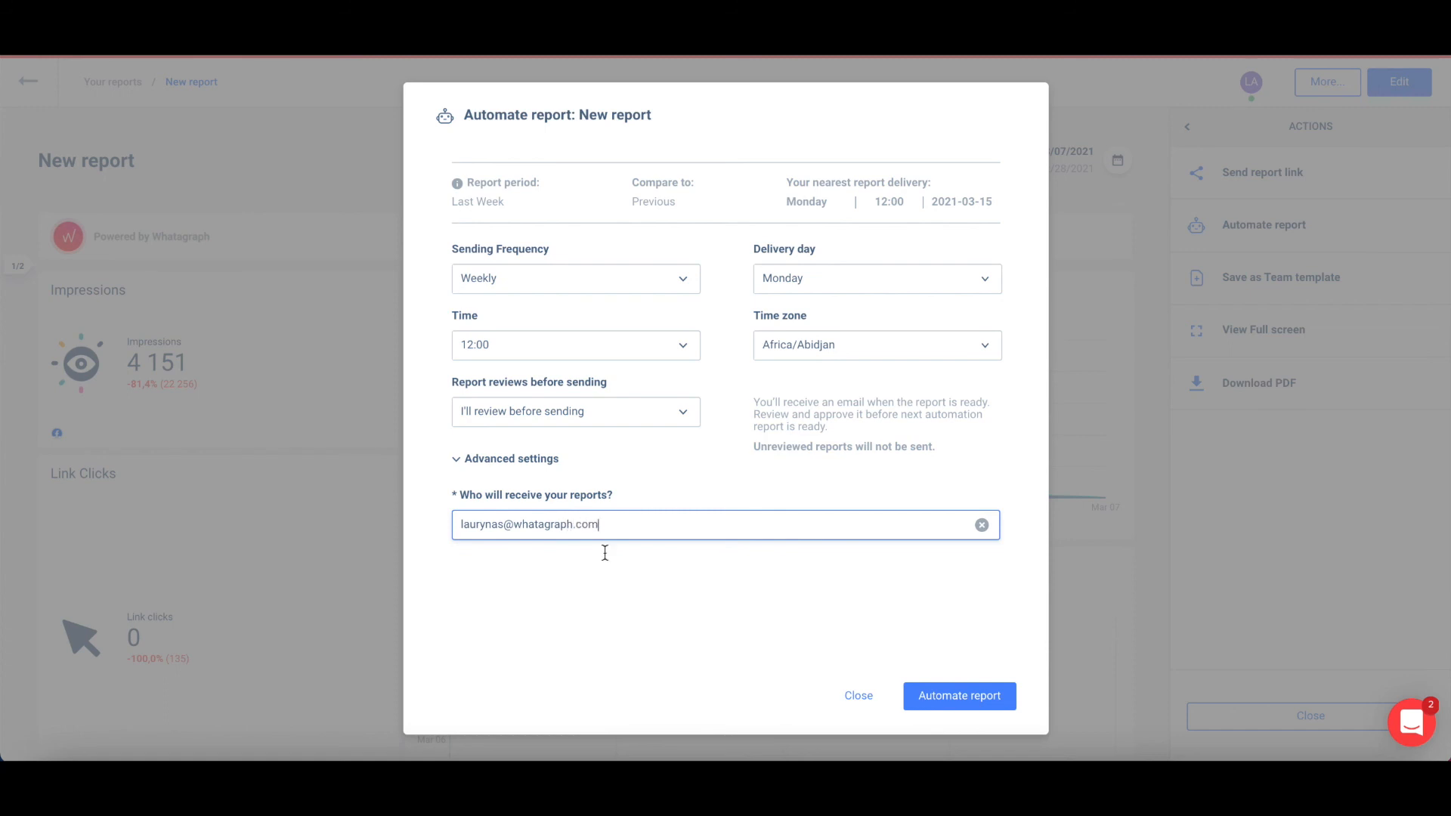
pyautogui.press('Return')
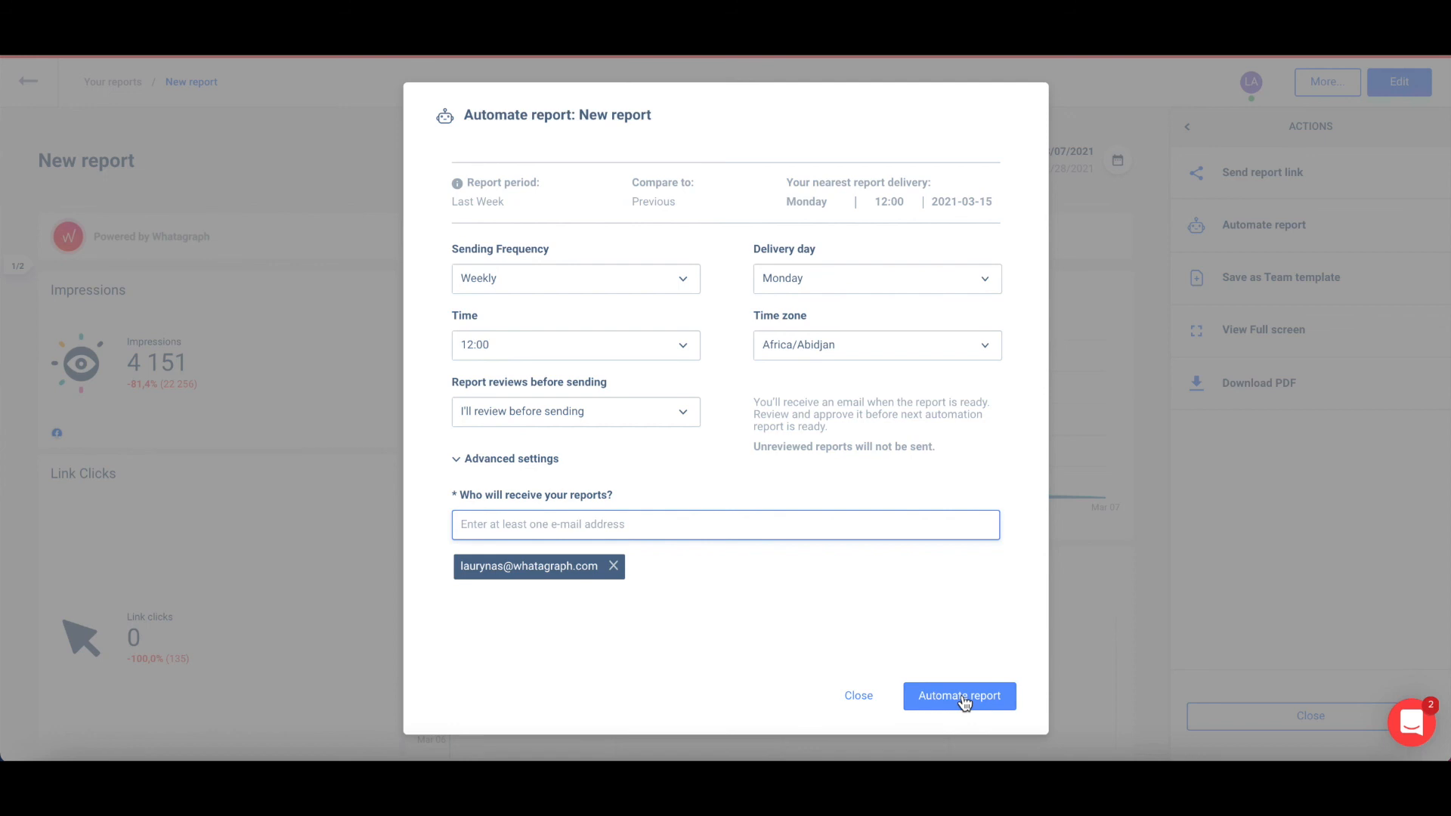
pyautogui.click(918, 352)
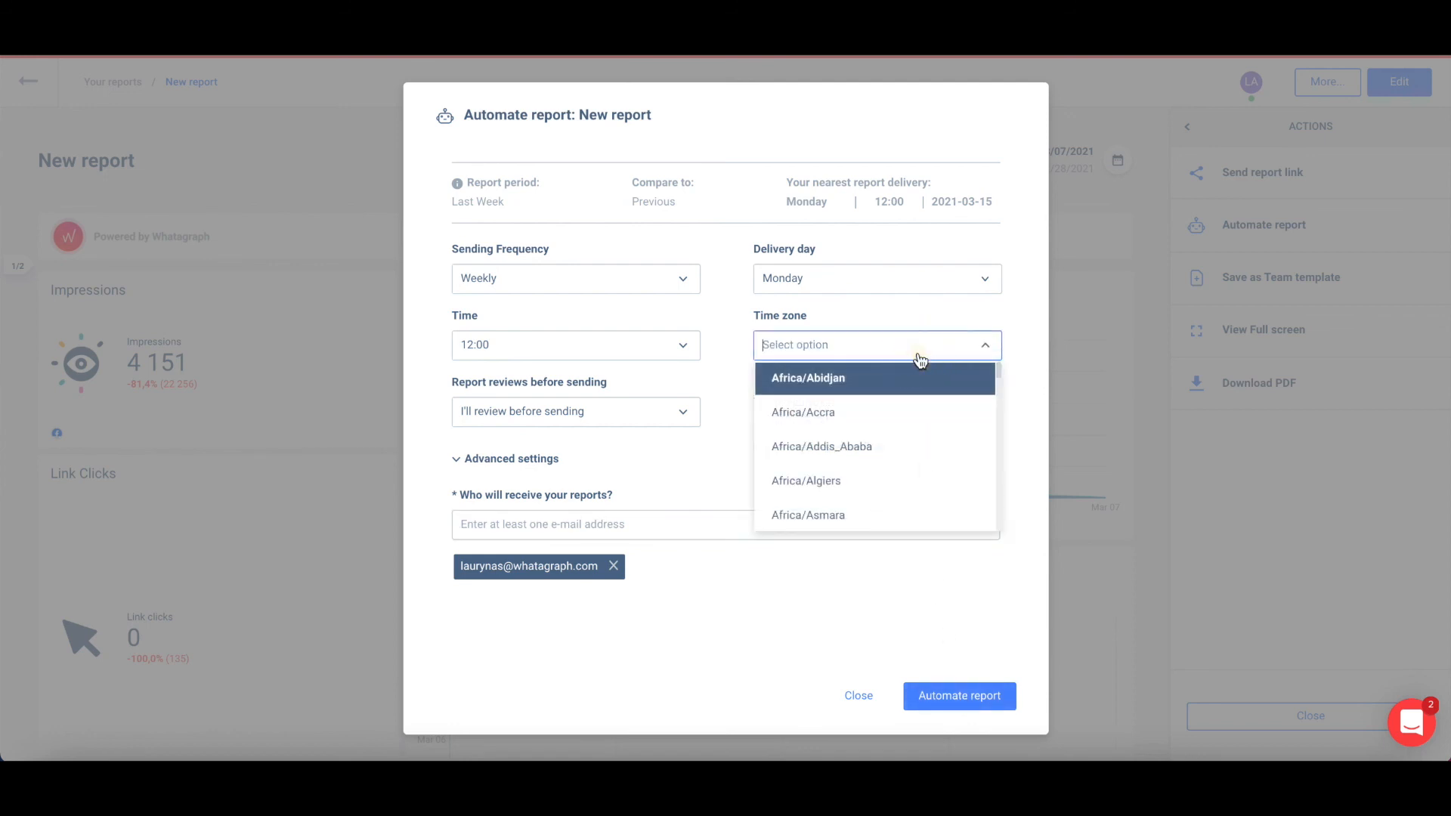
pyautogui.write('vil')
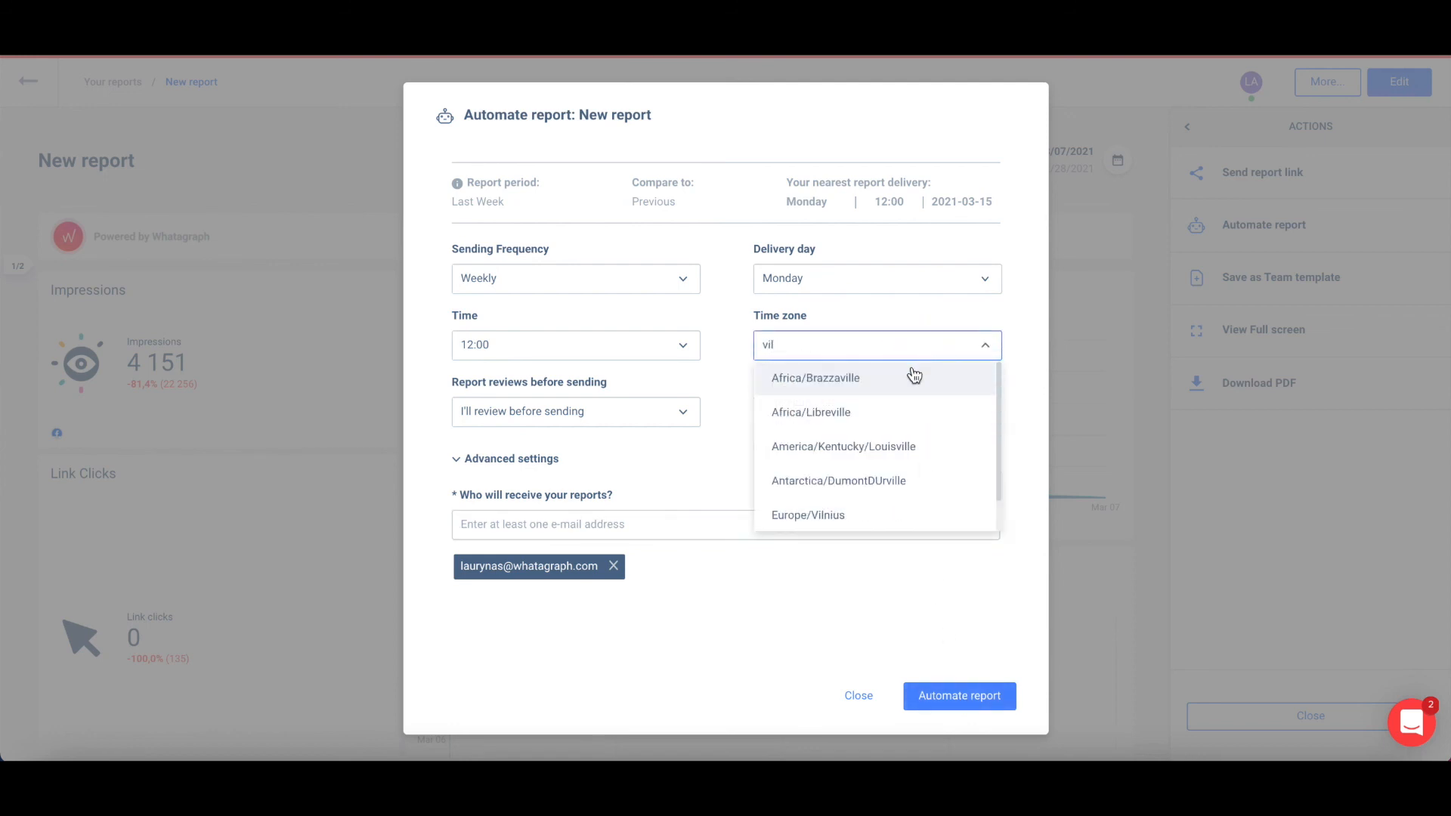
pyautogui.click(874, 515)
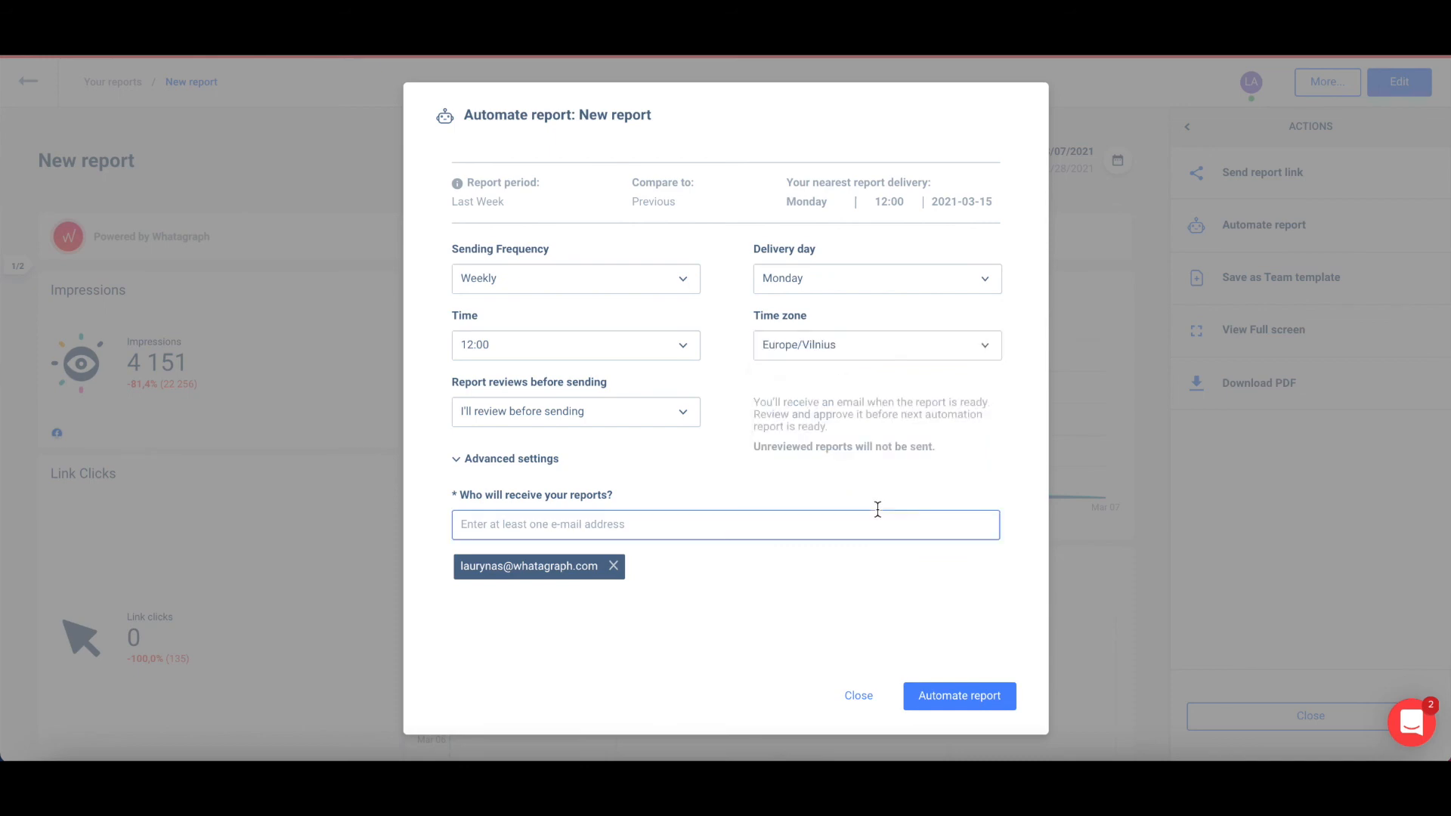
pyautogui.click(932, 696)
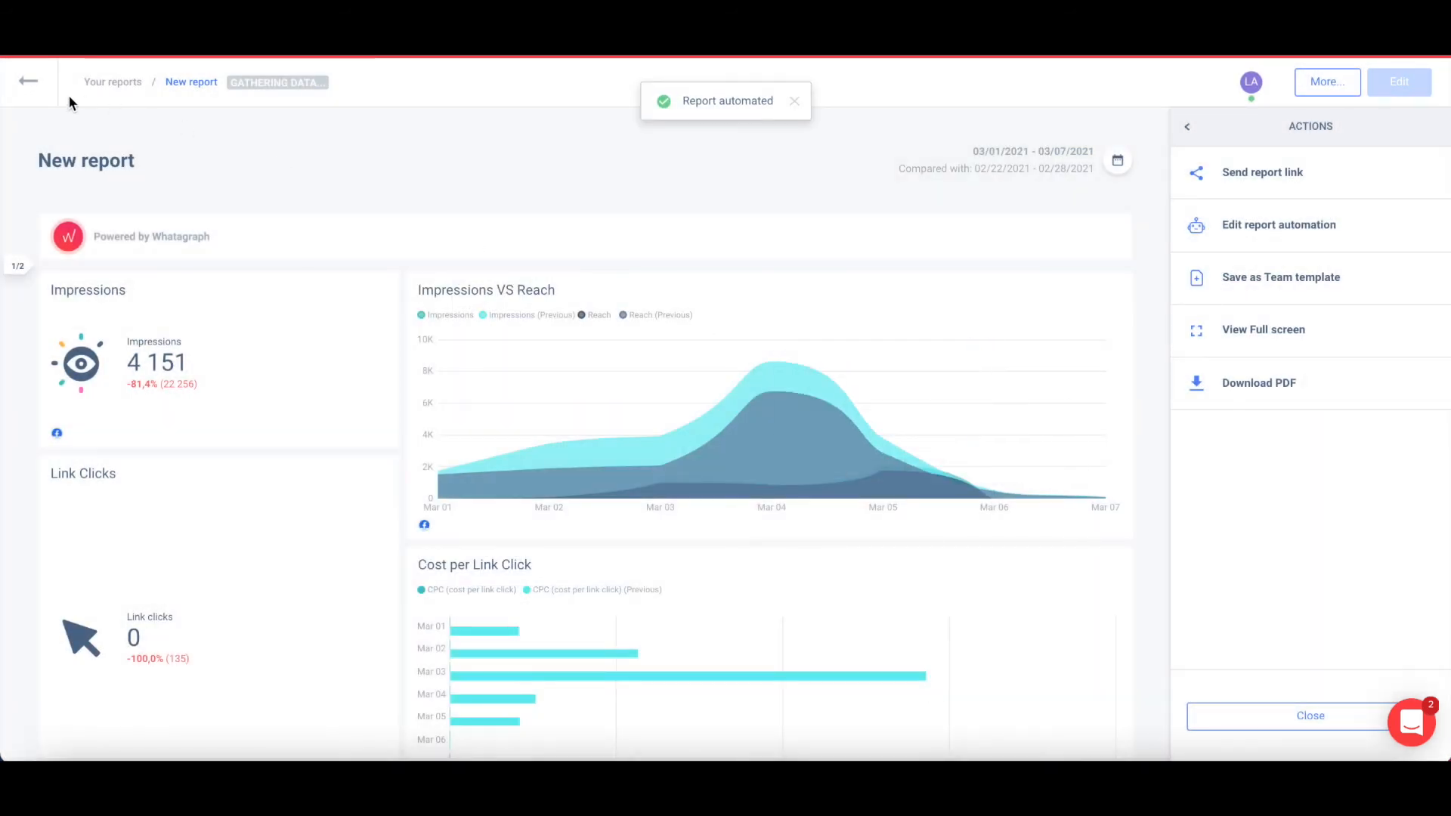
# Filter the reports list to Automated and preview then close the Facebook Ads Report.
pyautogui.click(98, 85)
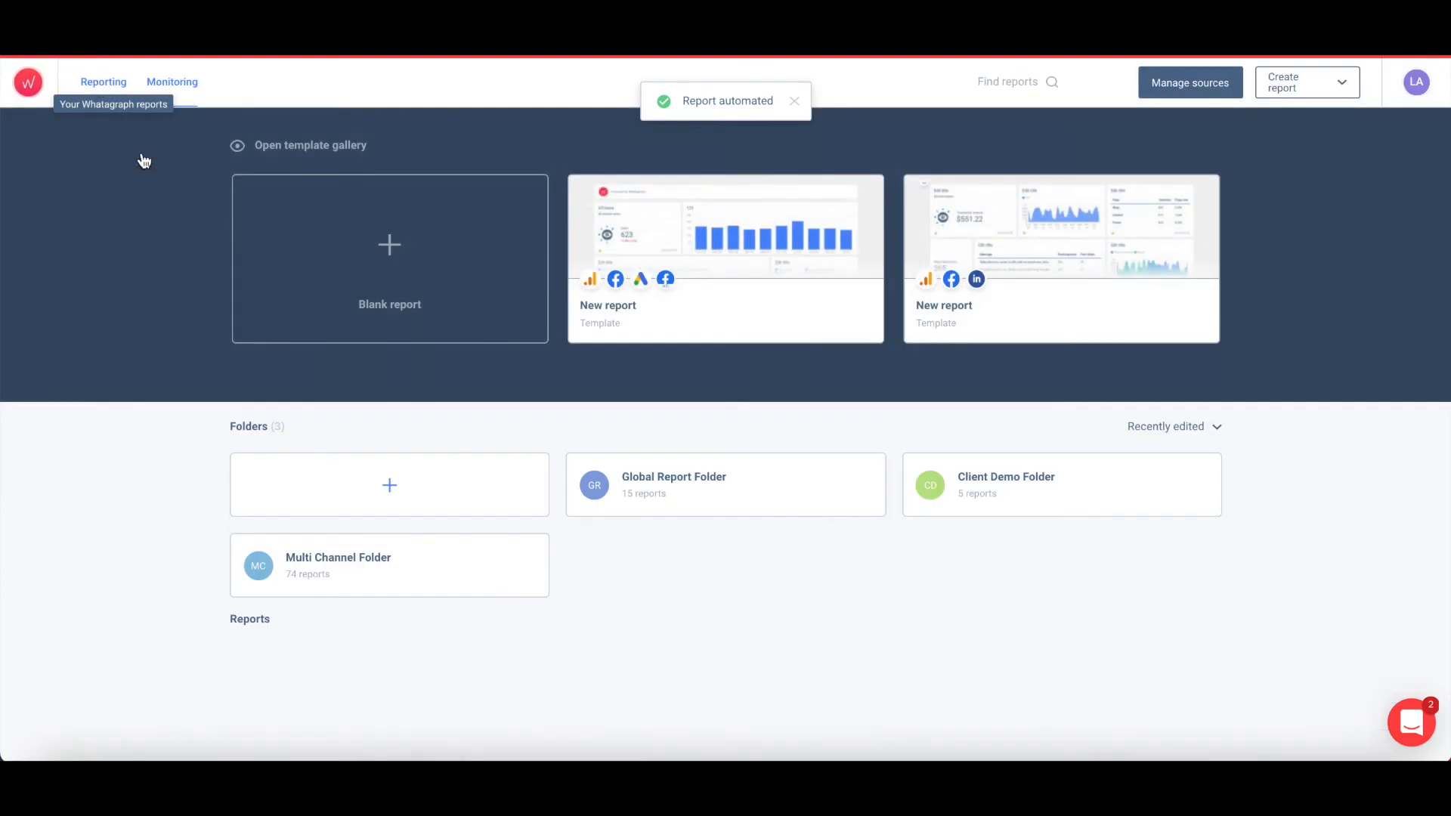
pyautogui.scroll(-3, 214, 379)
pyautogui.click(333, 529)
pyautogui.scroll(-1, 224, 544)
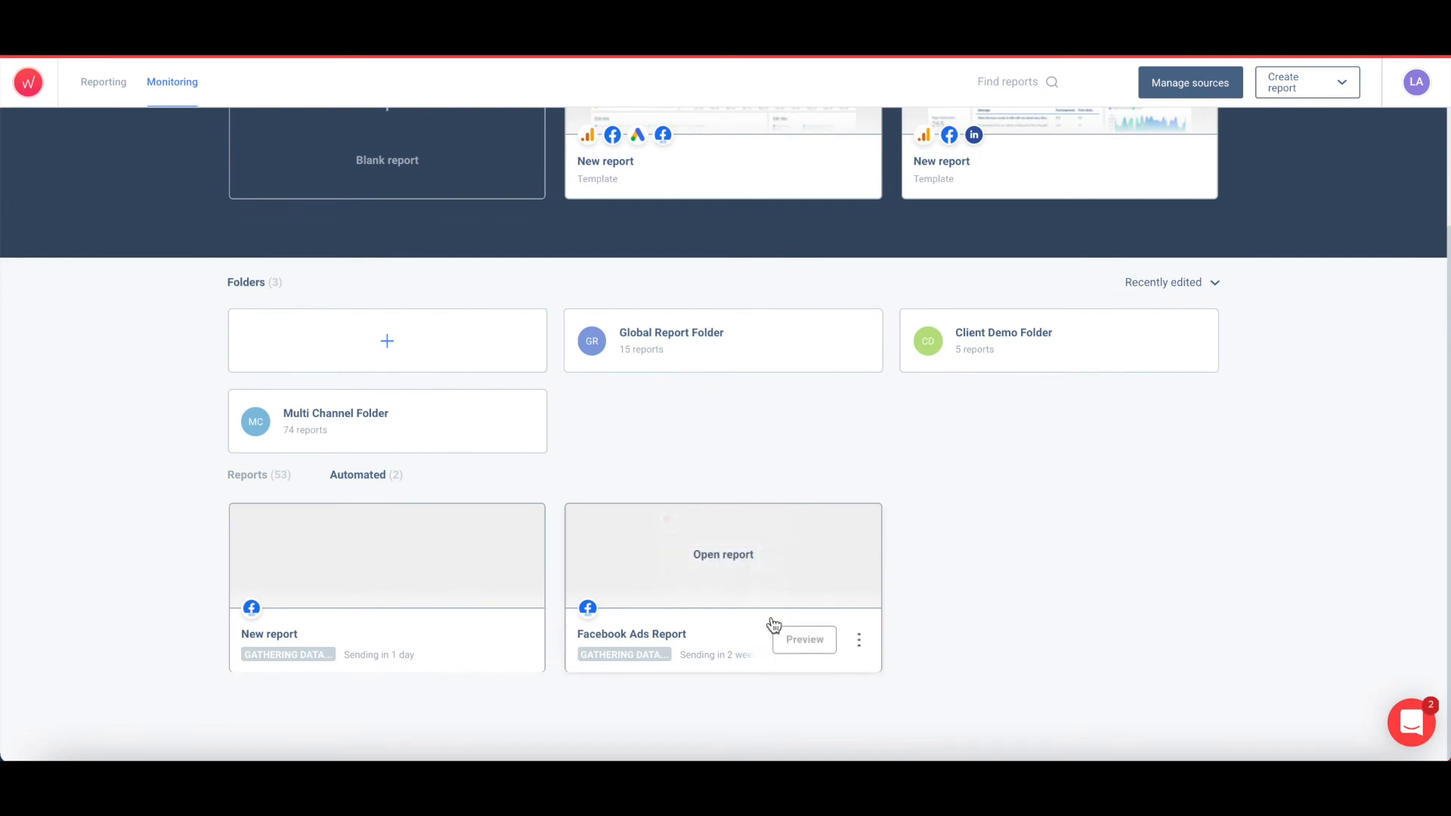
pyautogui.click(797, 640)
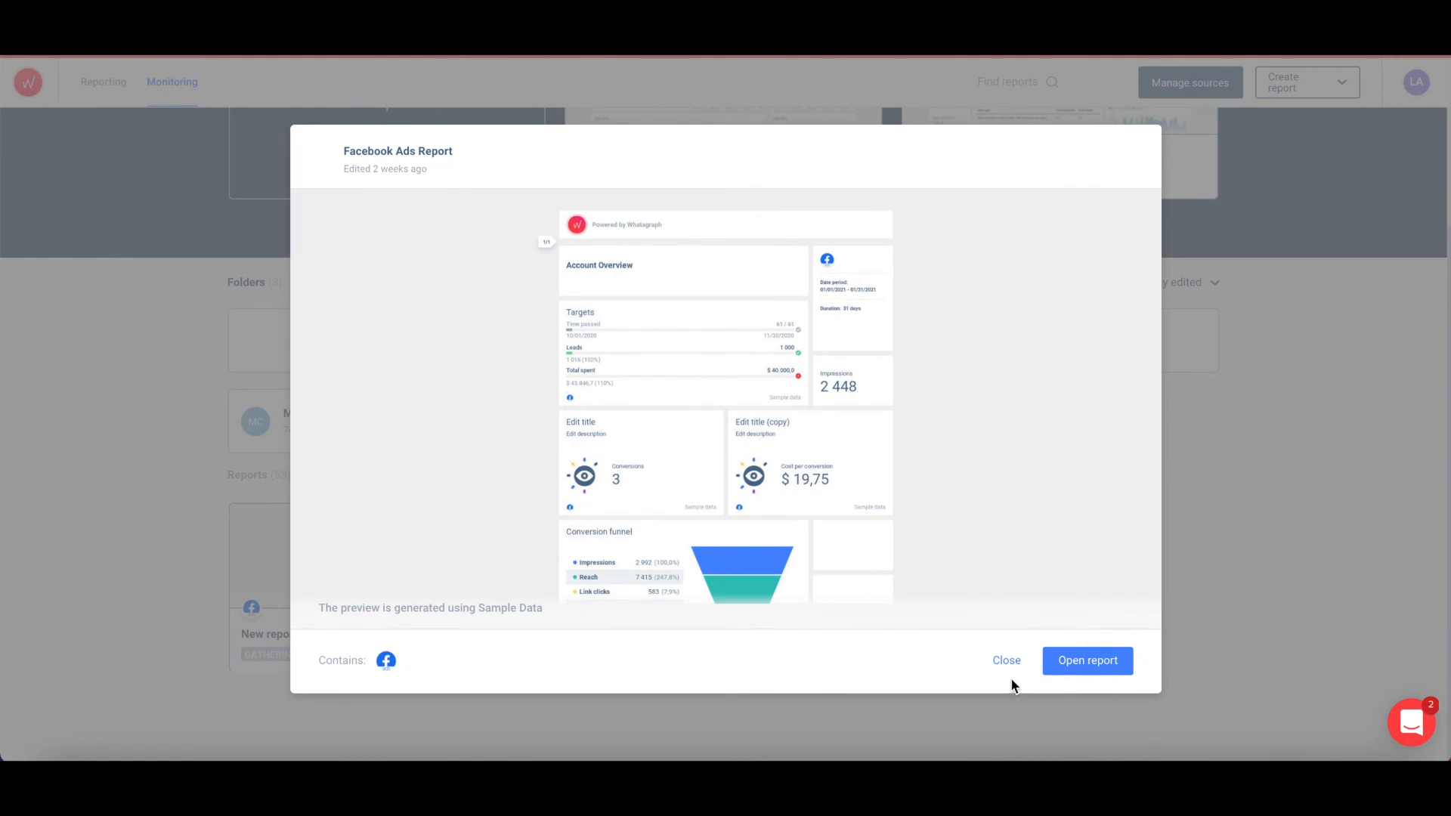
pyautogui.click(999, 663)
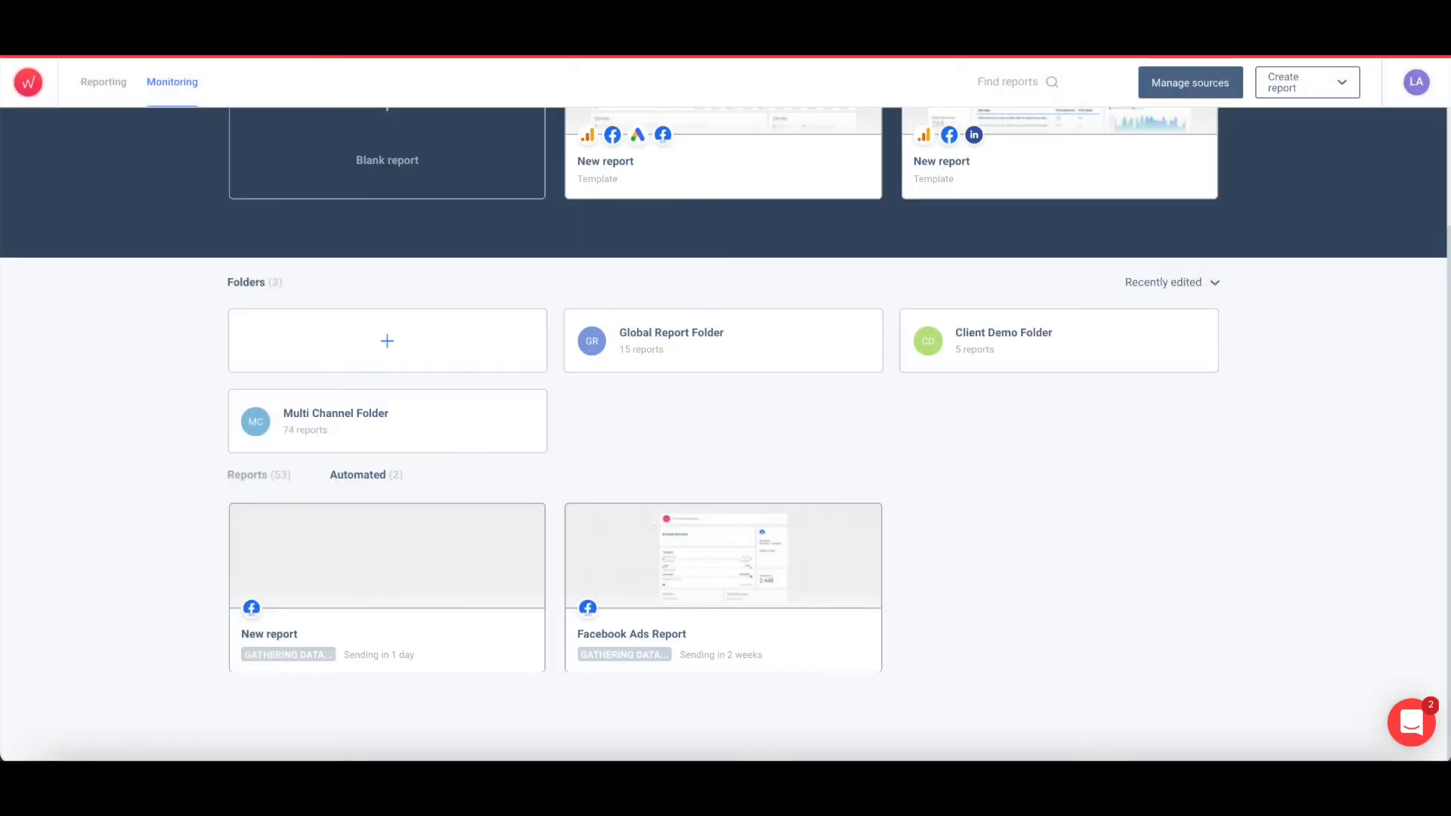